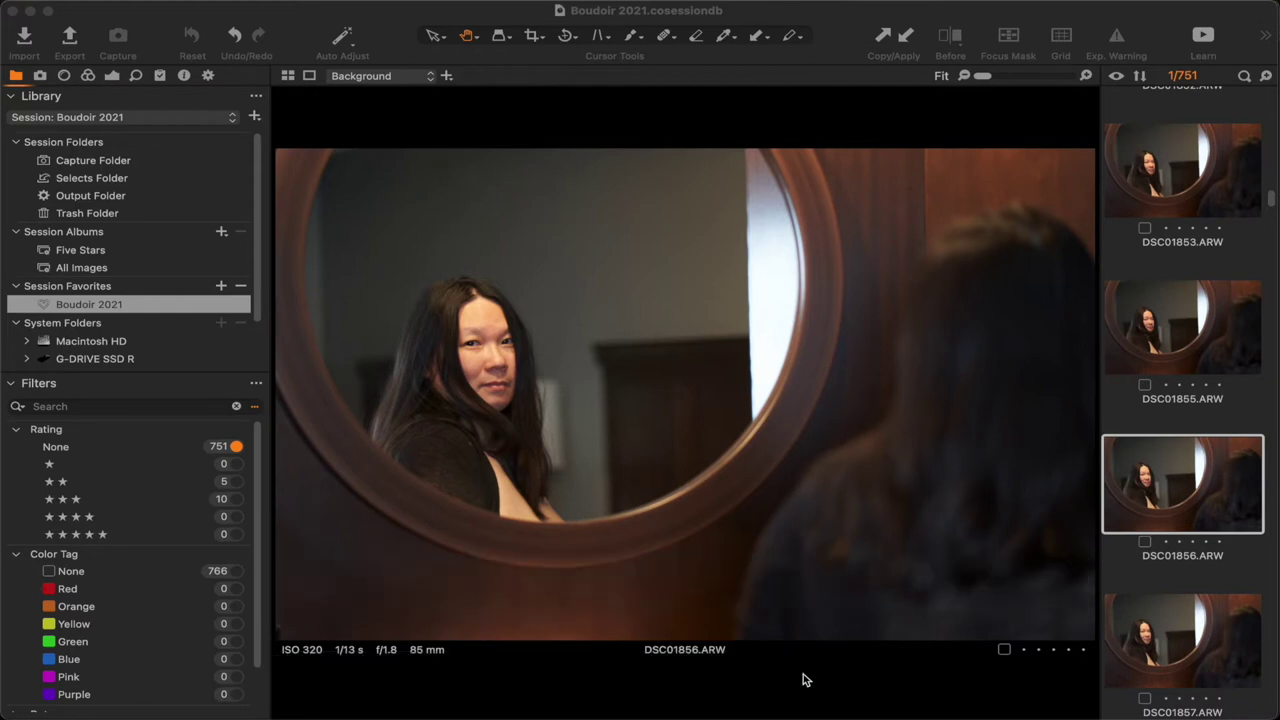
# - Switch to Finder and preview E 750_9345.jpg and E D80_8058.jpg at full size
pyautogui.press('super+Tab')
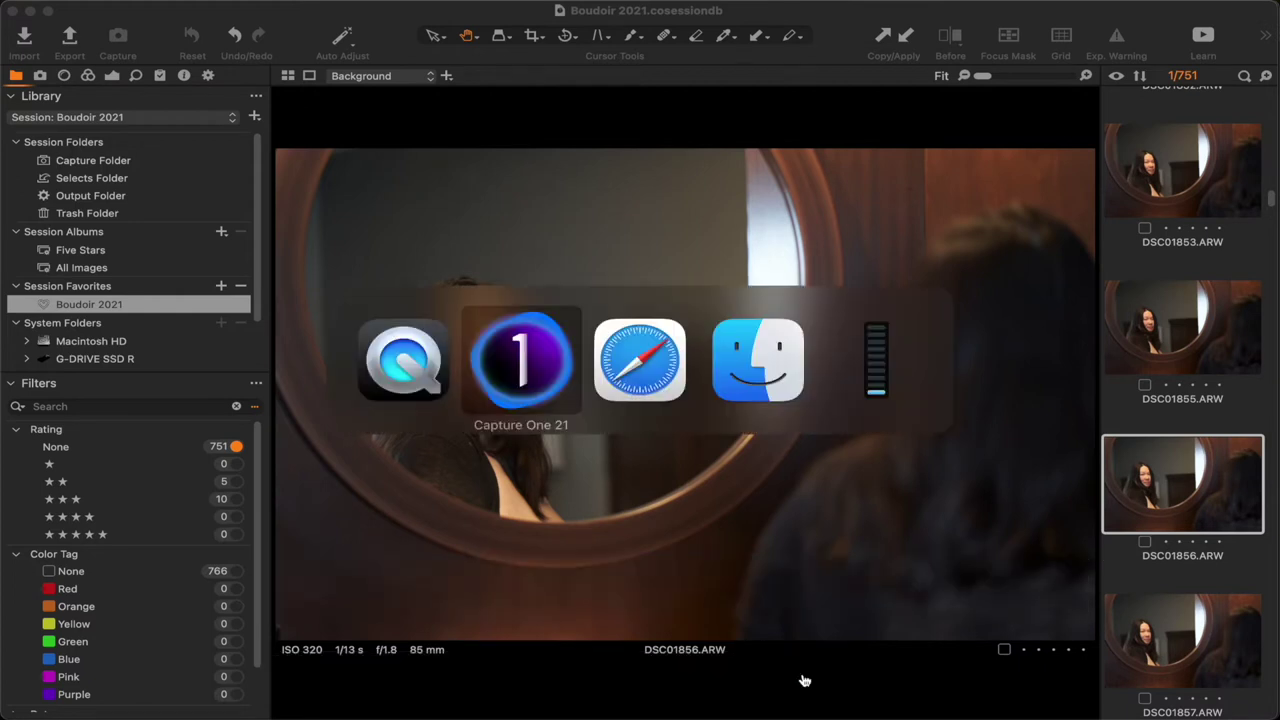
pyautogui.press('super+Tab')
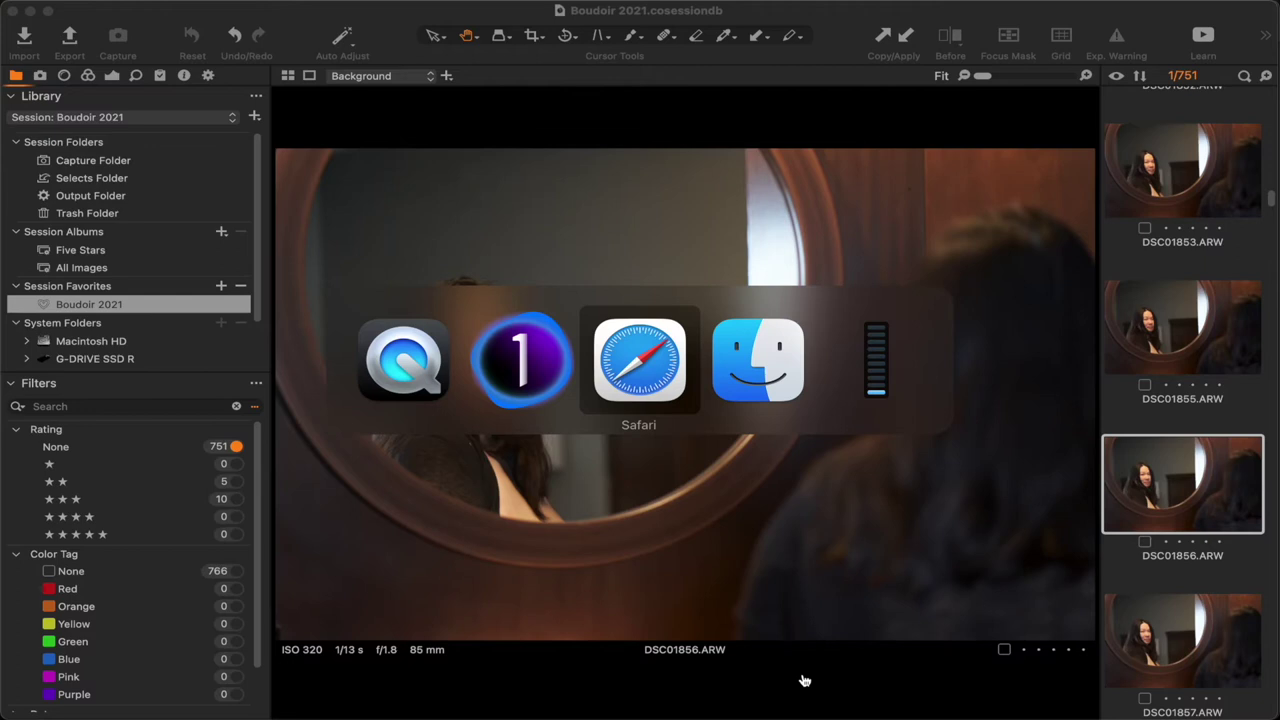
pyautogui.press('super+Tab')
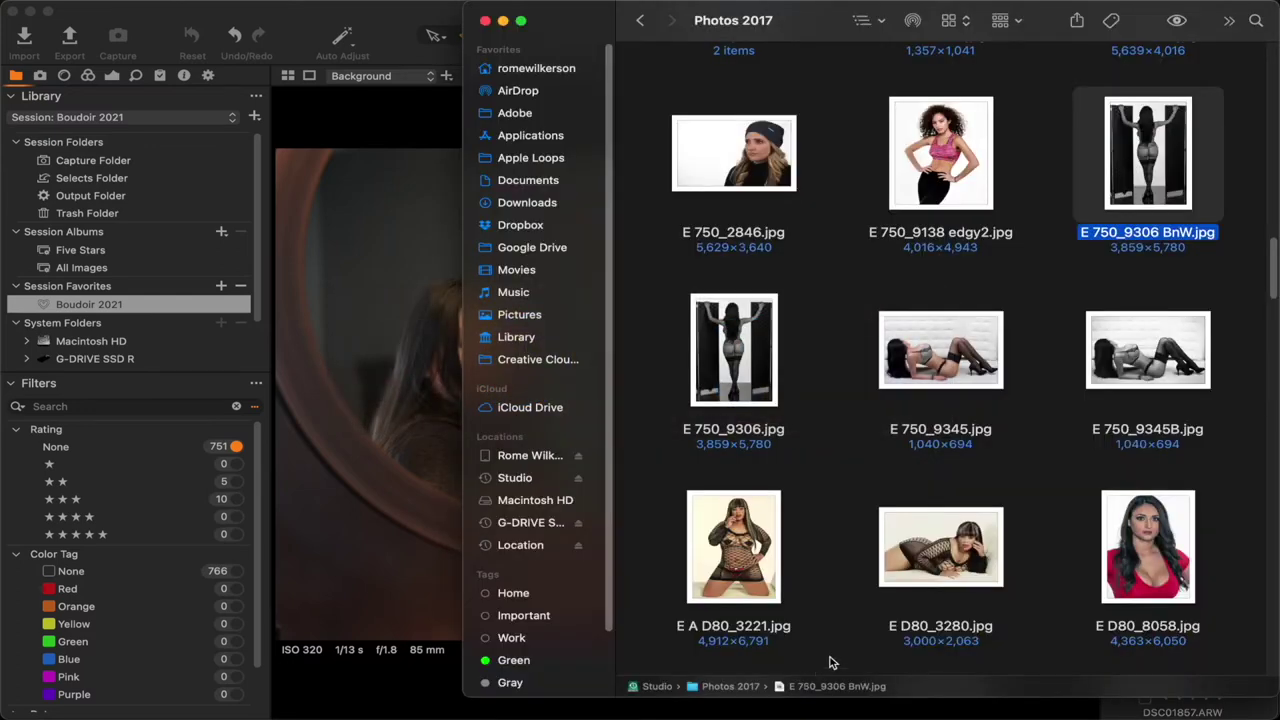
pyautogui.click(940, 350)
pyautogui.press('space')
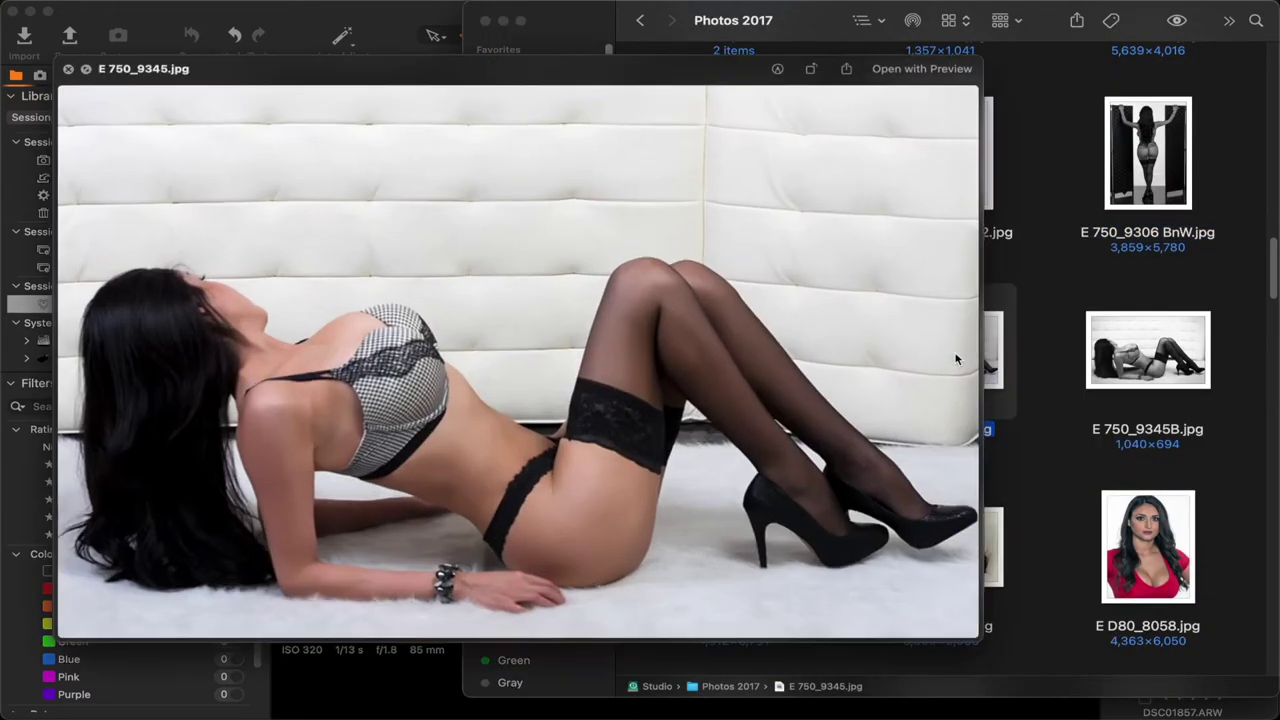
pyautogui.press('space')
pyautogui.click(1148, 543)
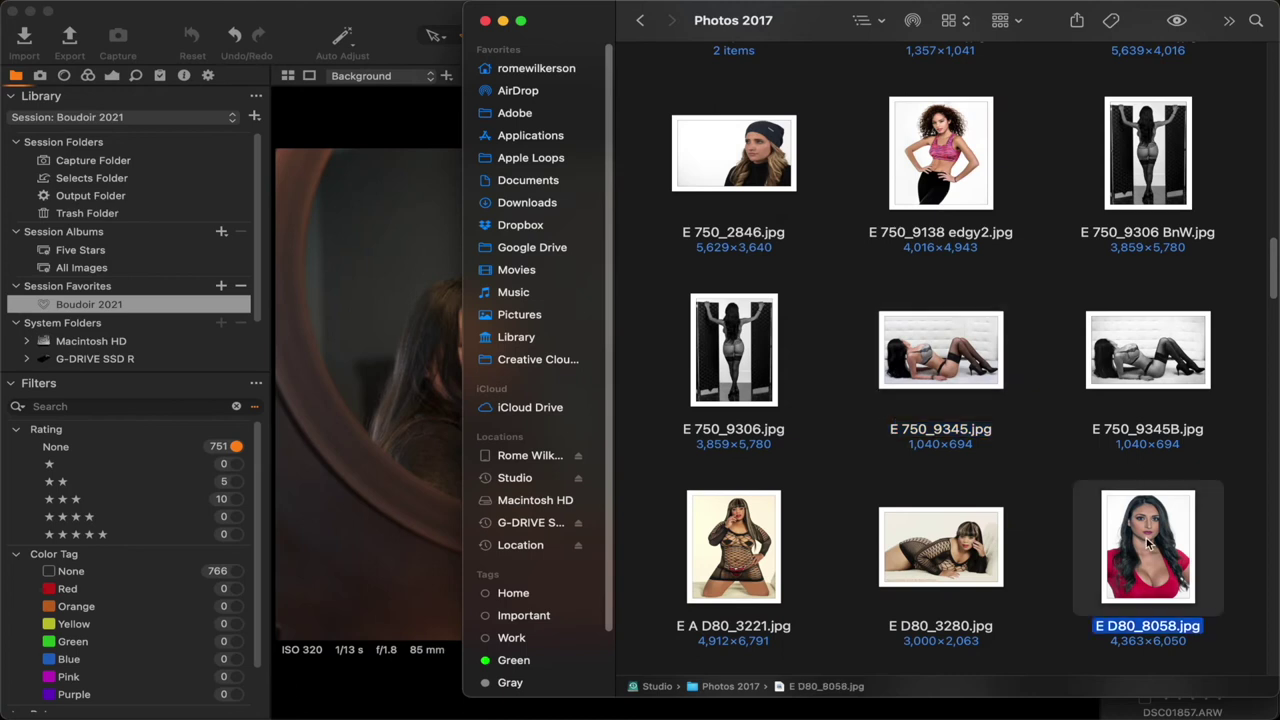
pyautogui.press('space')
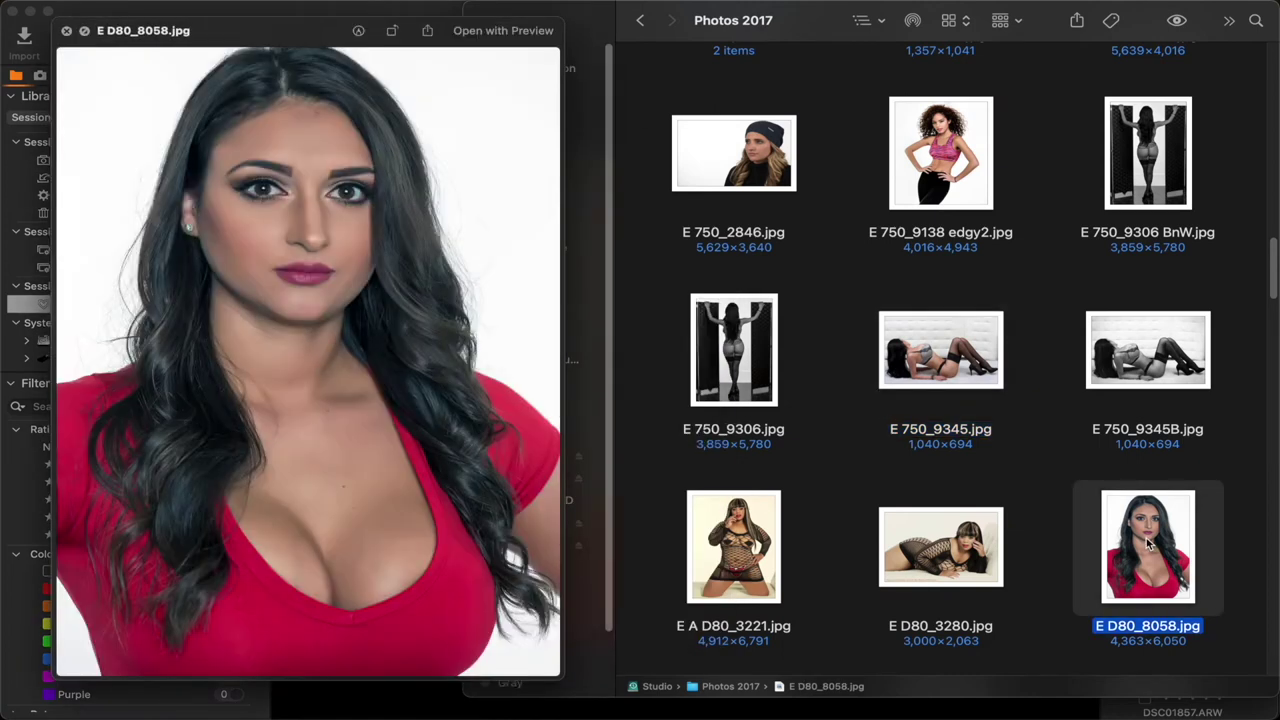
pyautogui.press('space')
# - Preview E D80_3280.jpg and E A D80_3221.jpg at full size
pyautogui.click(957, 553)
pyautogui.press('space')
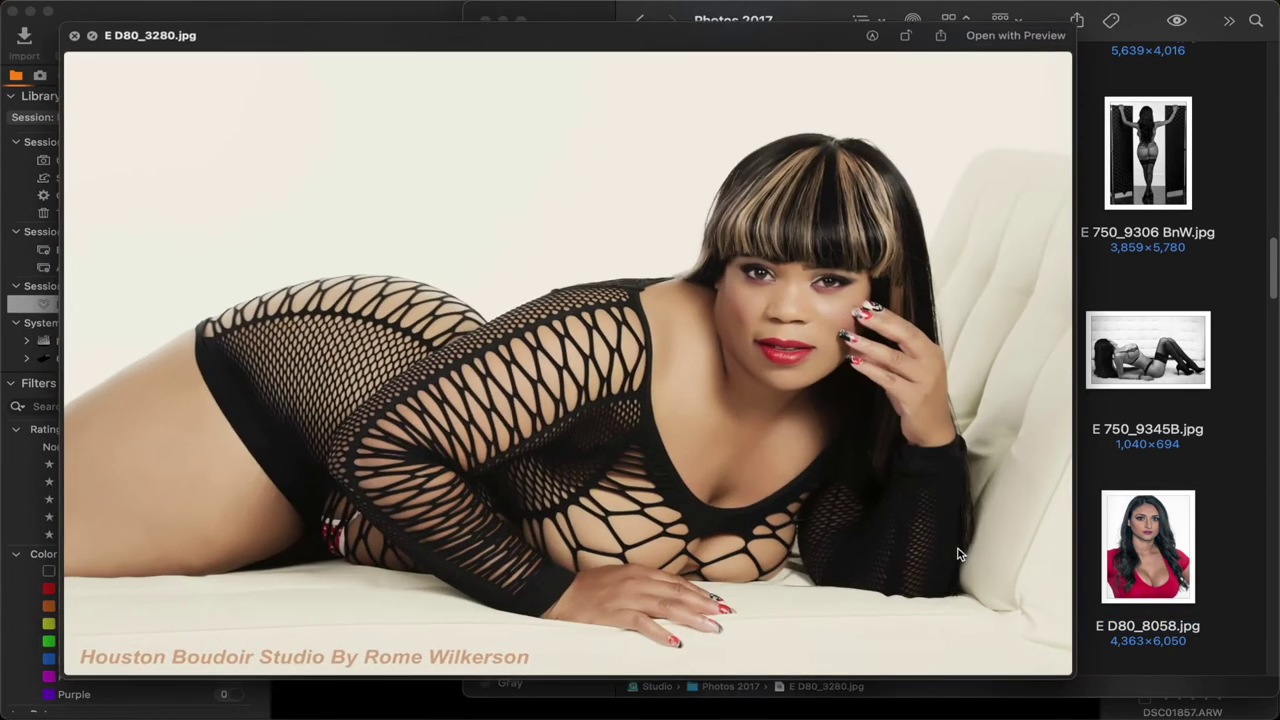
pyautogui.press('space')
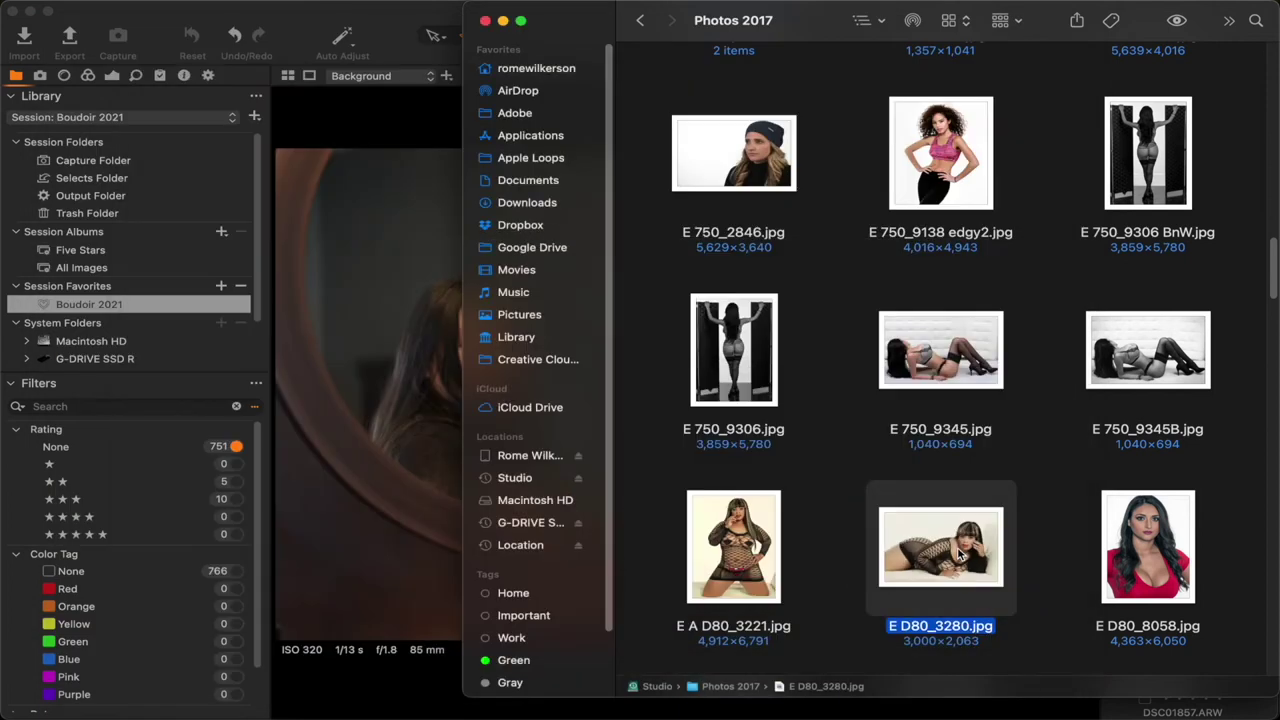
pyautogui.click(762, 547)
pyautogui.press('space')
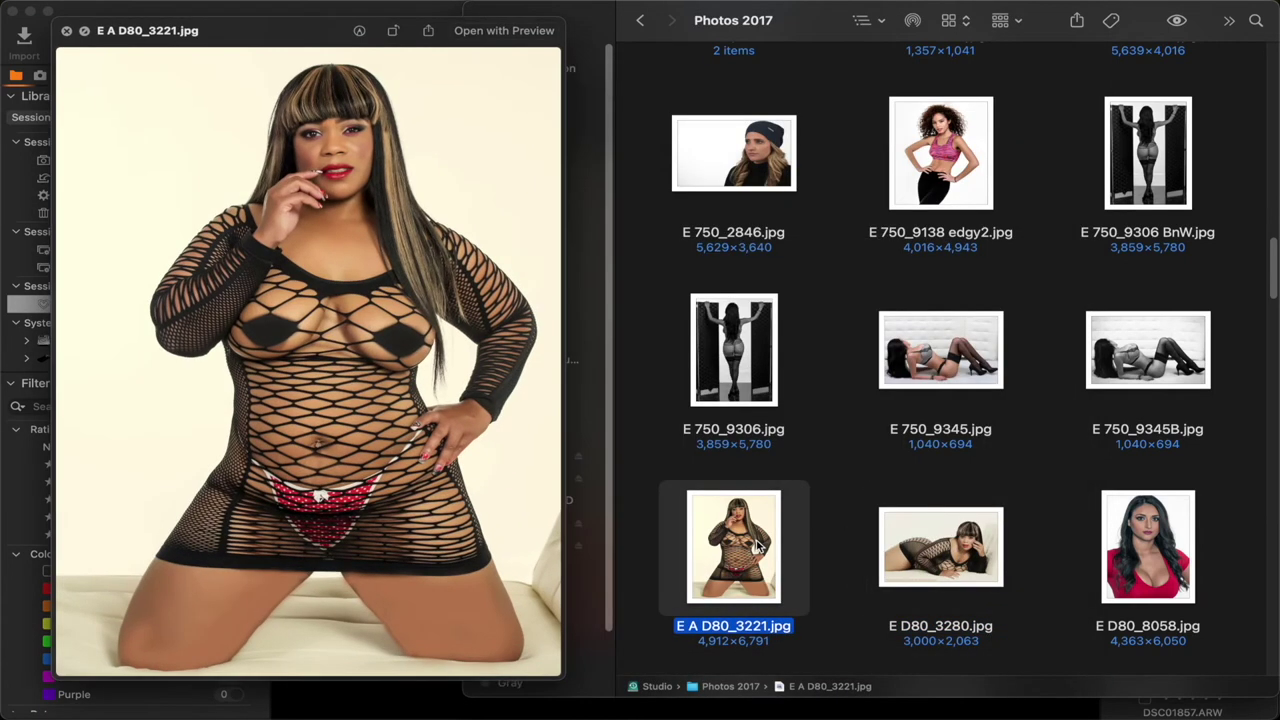
pyautogui.press('space')
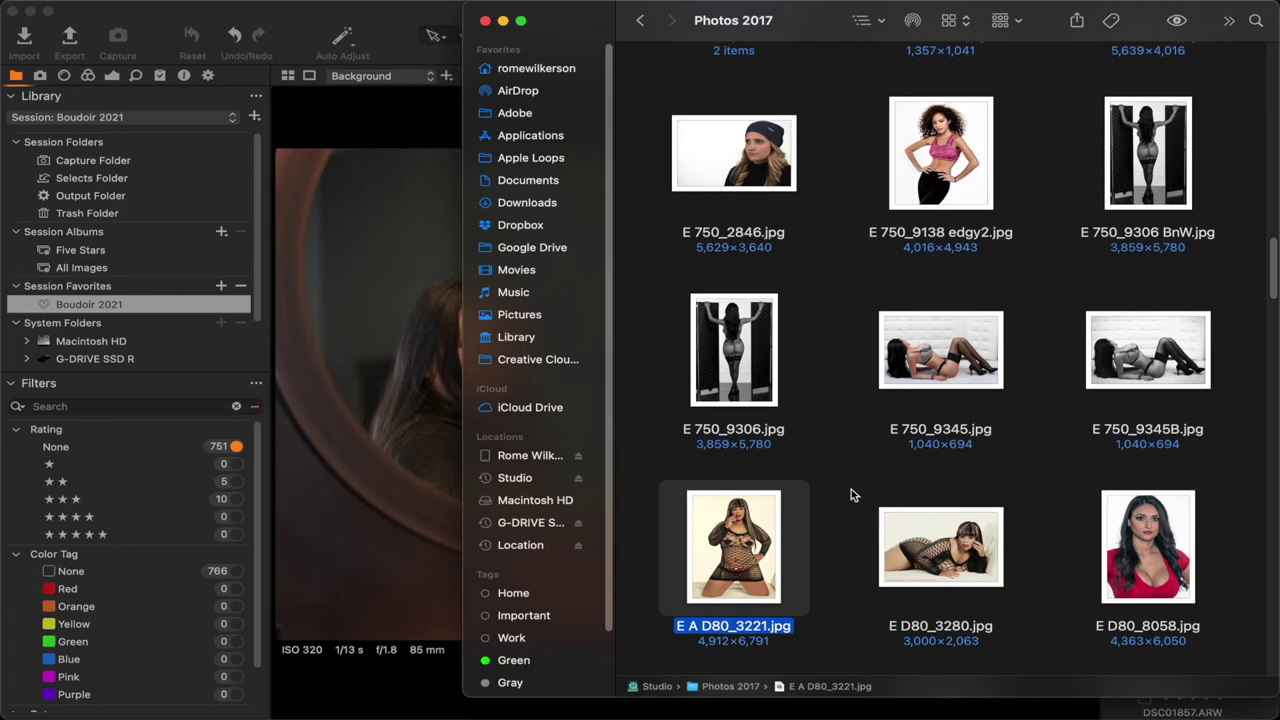
# - Preview E 750_2846.jpg and E 750_9138 edgy2.jpg, then clear the file selection
pyautogui.scroll(1, 851, 487)
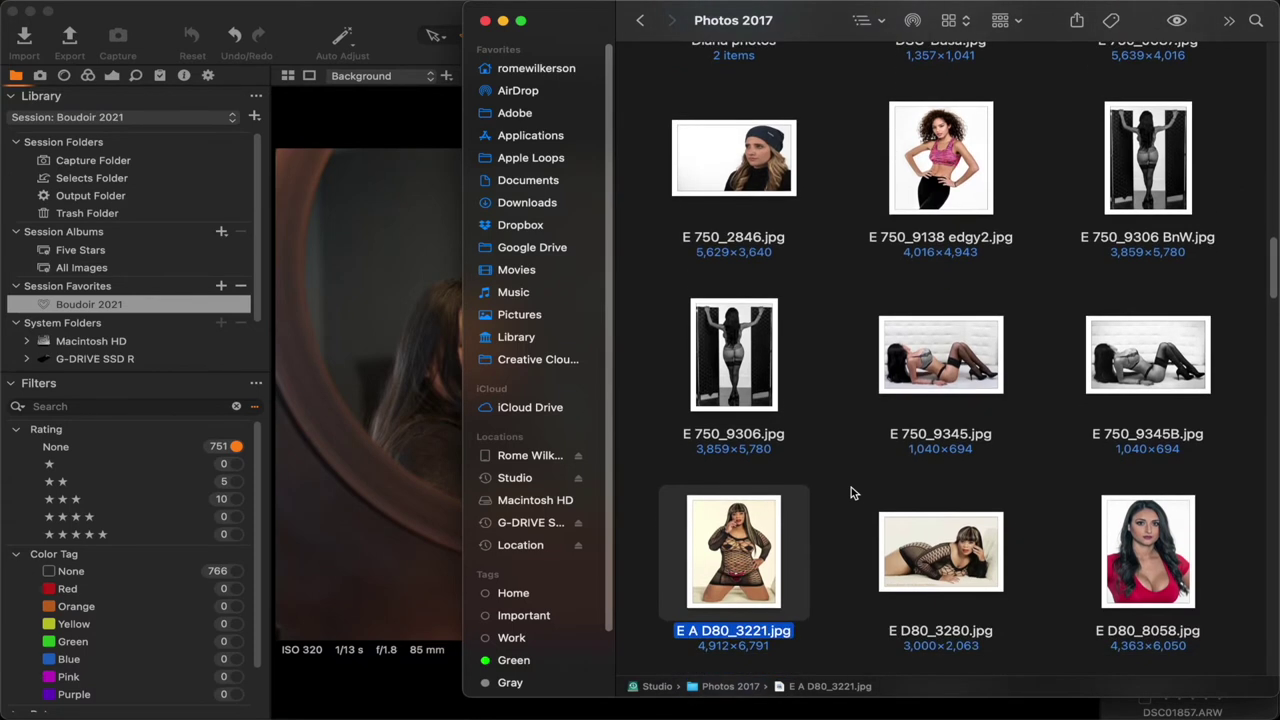
pyautogui.click(740, 160)
pyautogui.press('space')
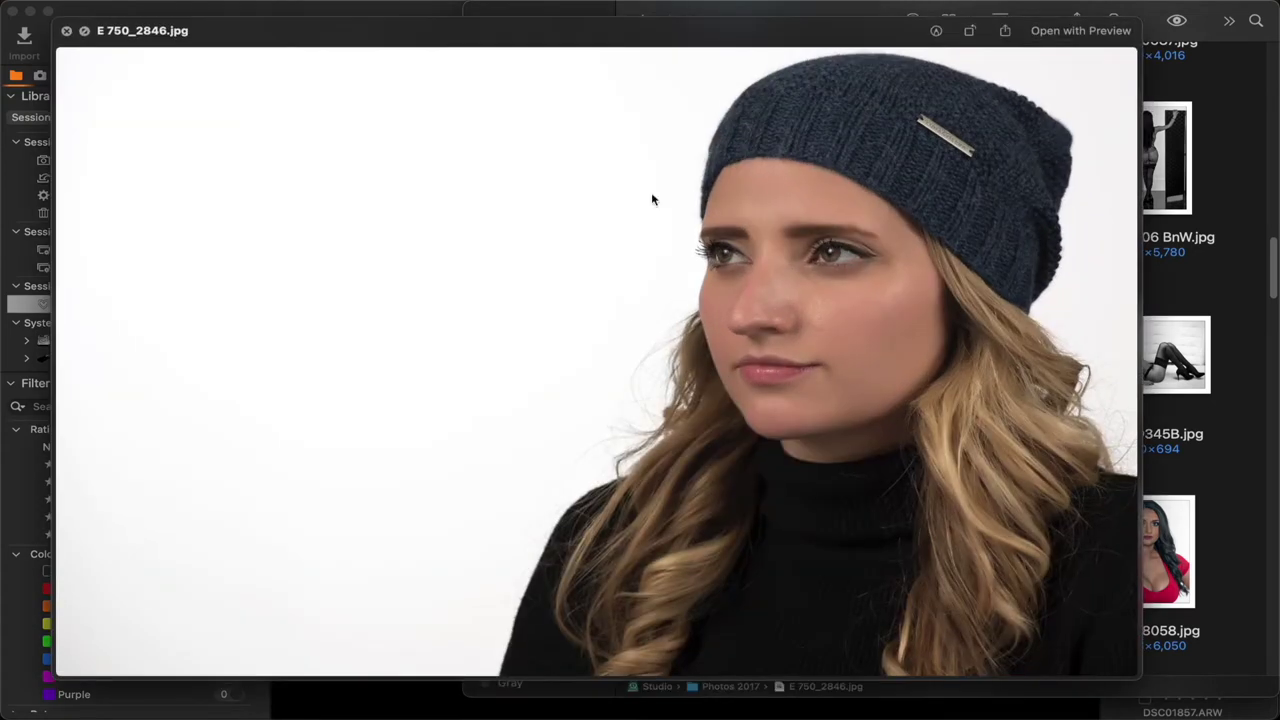
pyautogui.click(67, 31)
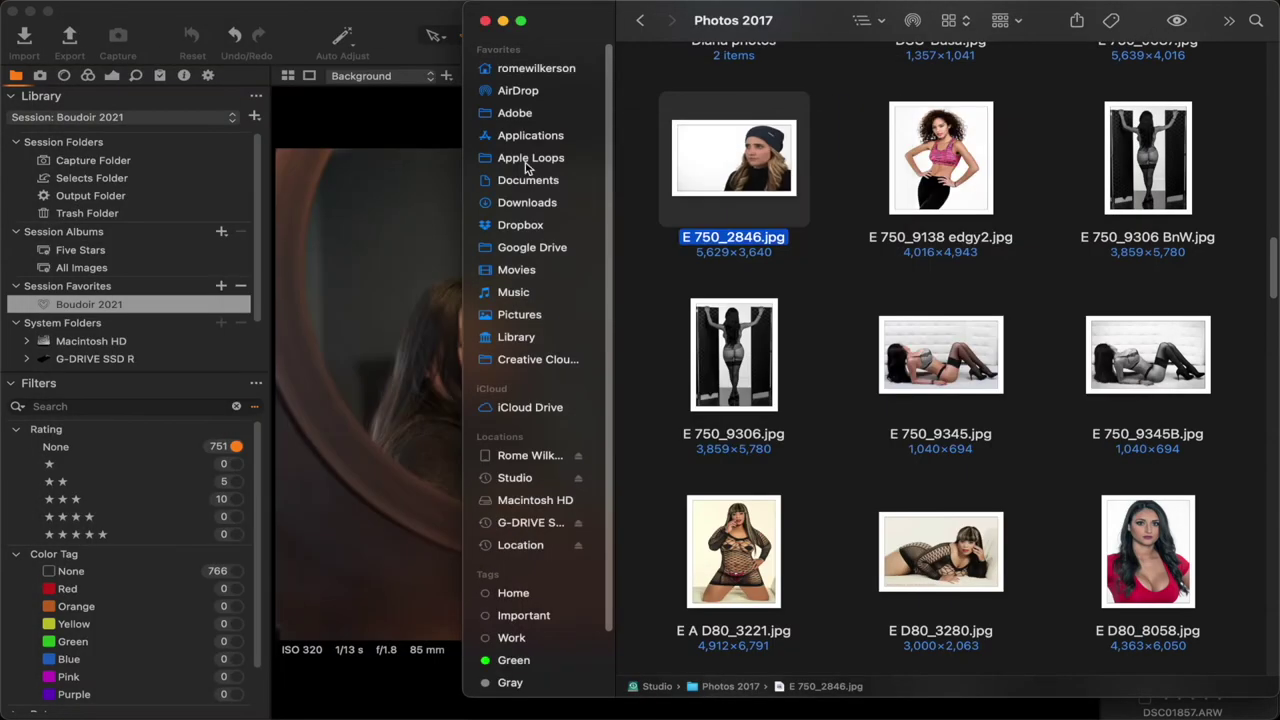
pyautogui.click(943, 170)
pyautogui.press('space')
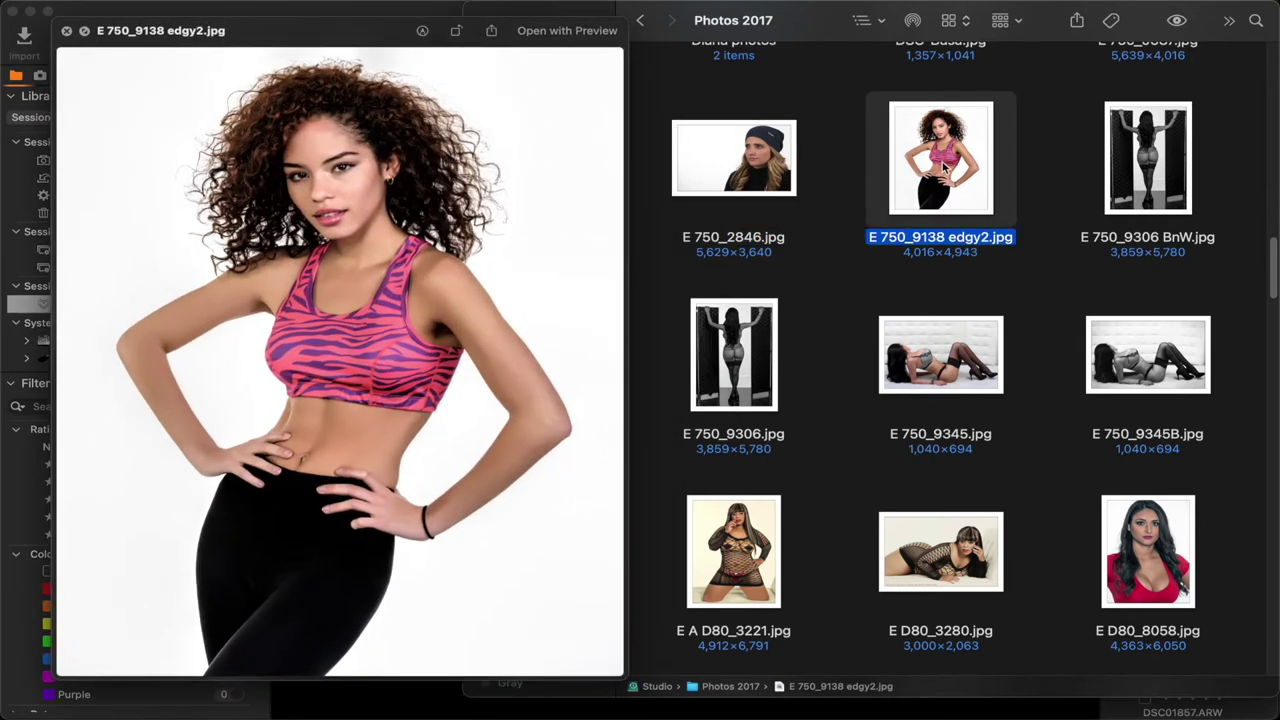
pyautogui.press('space')
pyautogui.click(830, 145)
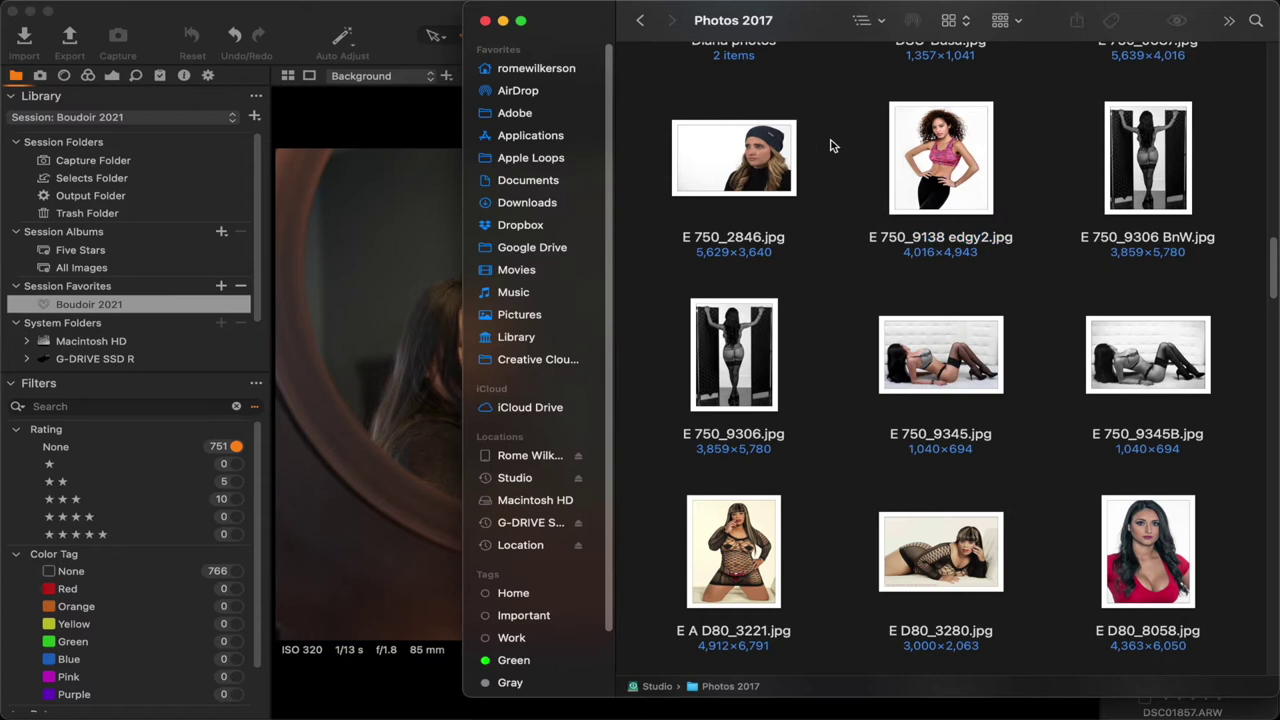
# - Minimize the Finder window to show the Boudoir 2021 session in Capture One again
pyautogui.click(504, 22)
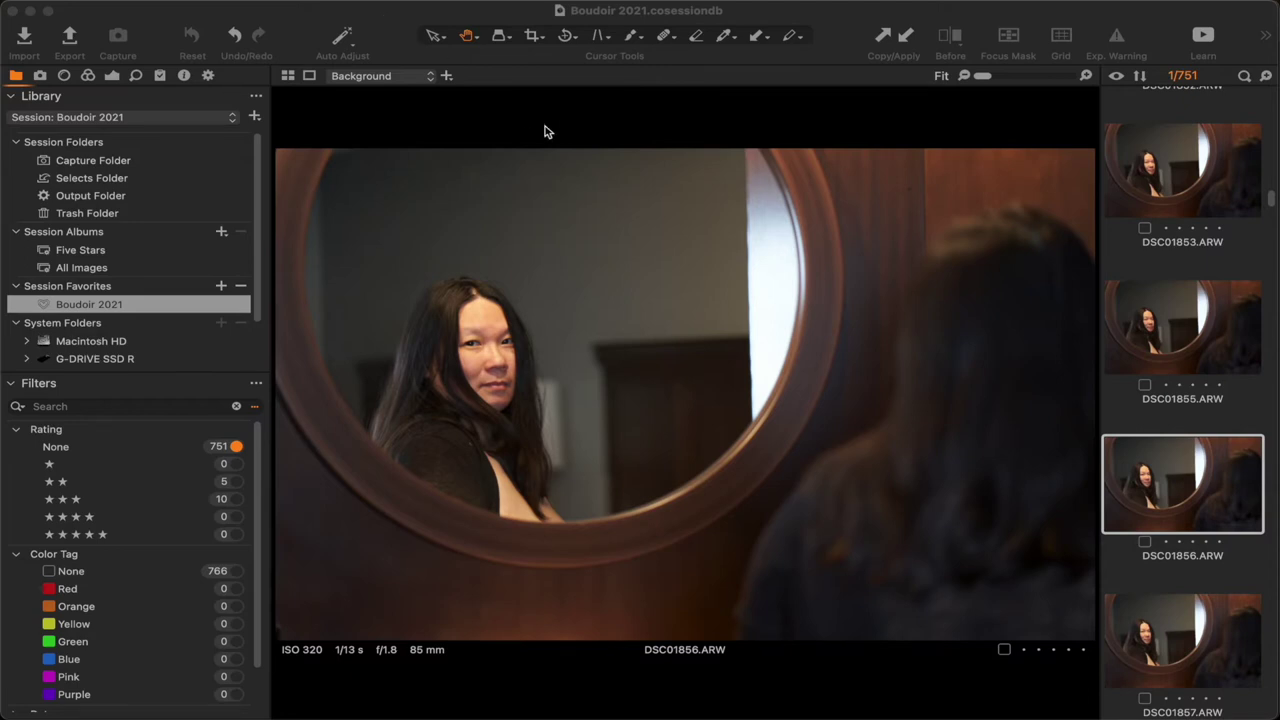
# - Filter the session browser down to the 10 three-star images
pyautogui.scroll(-10, 1187, 273)
pyautogui.scroll(-8, 1187, 273)
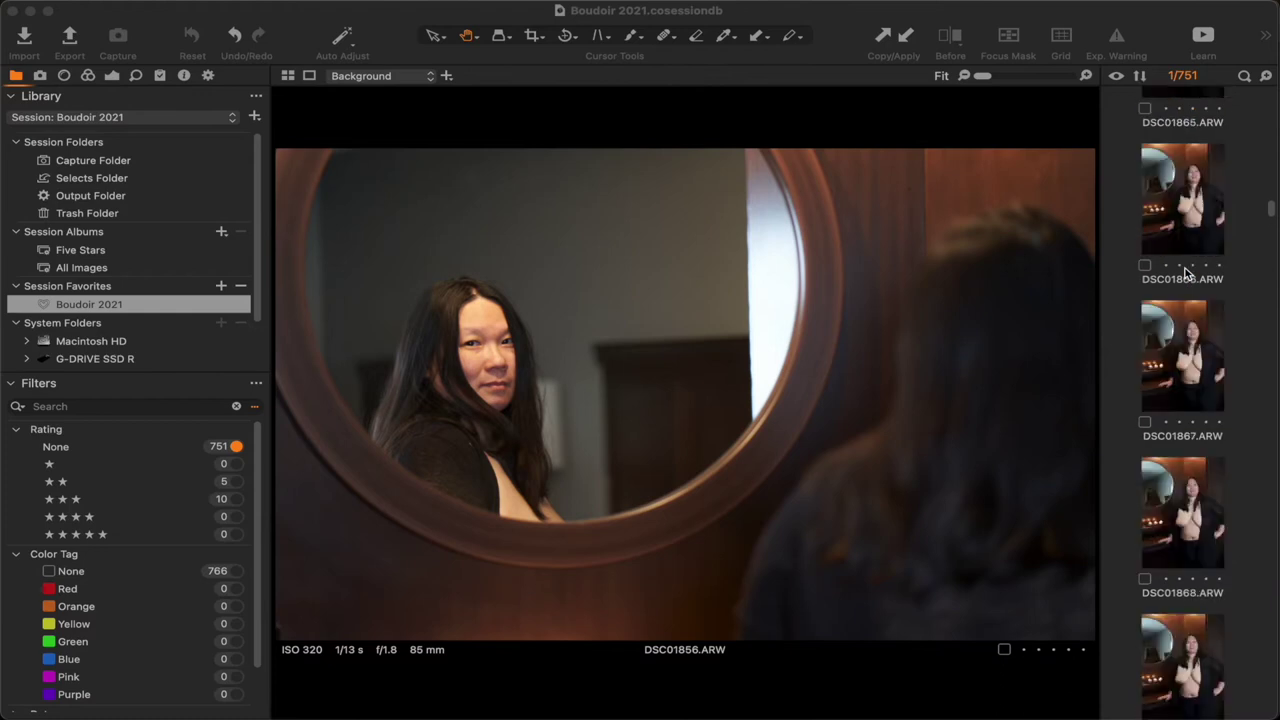
pyautogui.scroll(-5, 1187, 273)
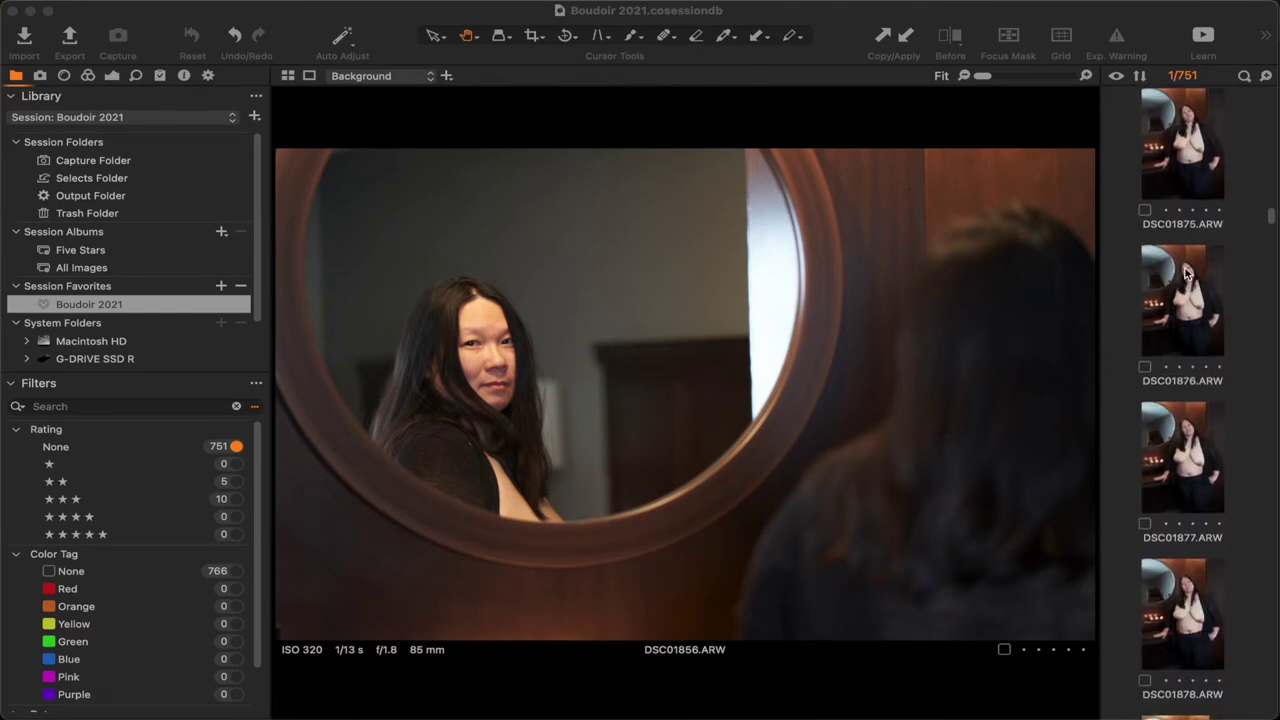
pyautogui.scroll(5, 1187, 273)
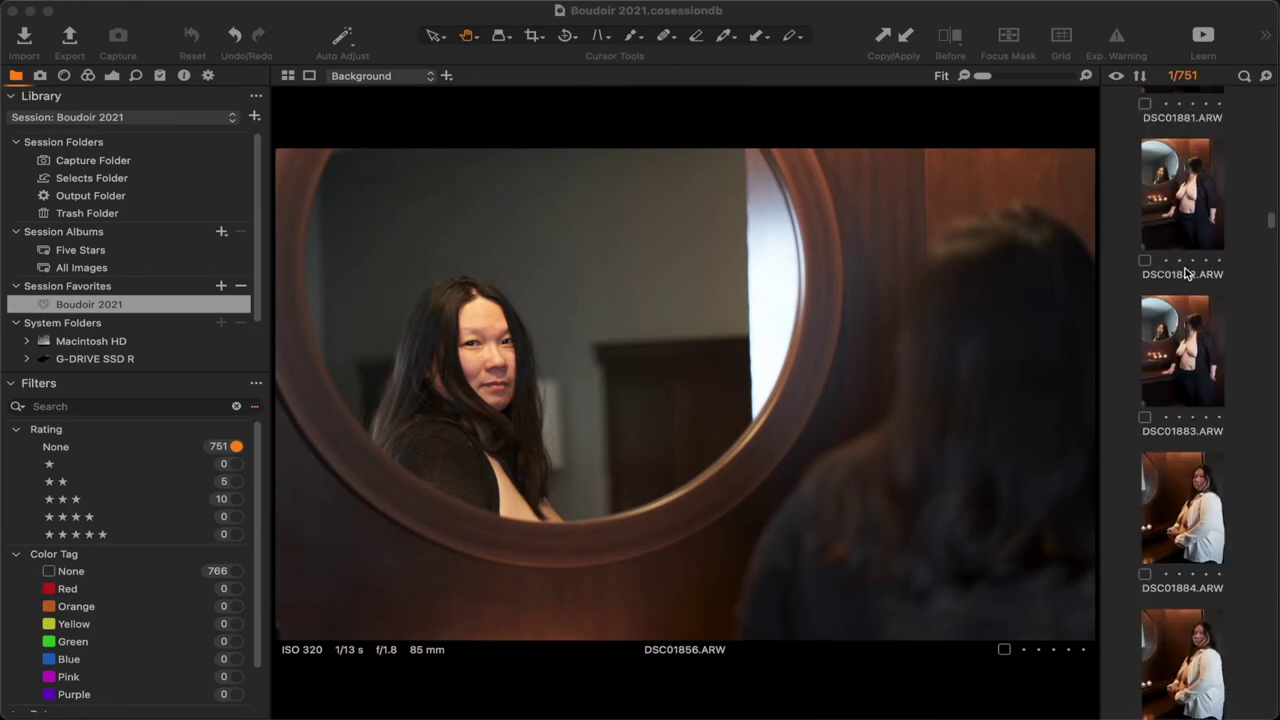
pyautogui.scroll(3, 1187, 273)
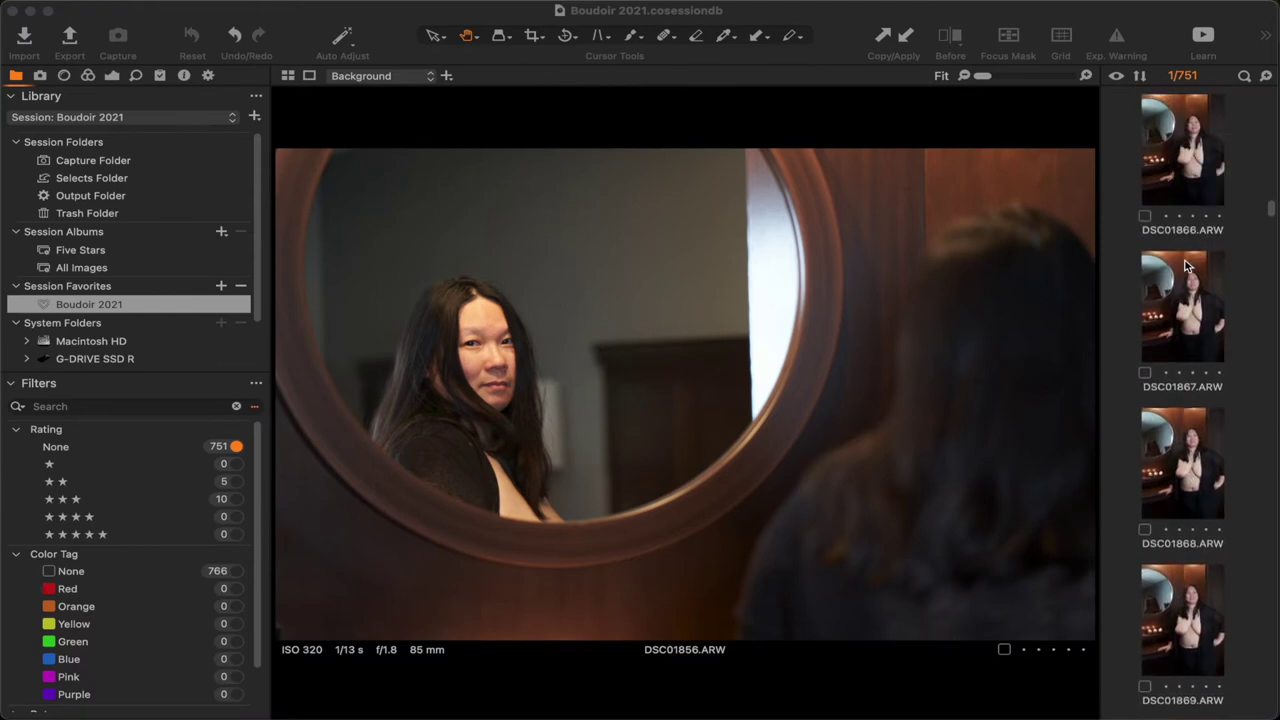
pyautogui.click(107, 498)
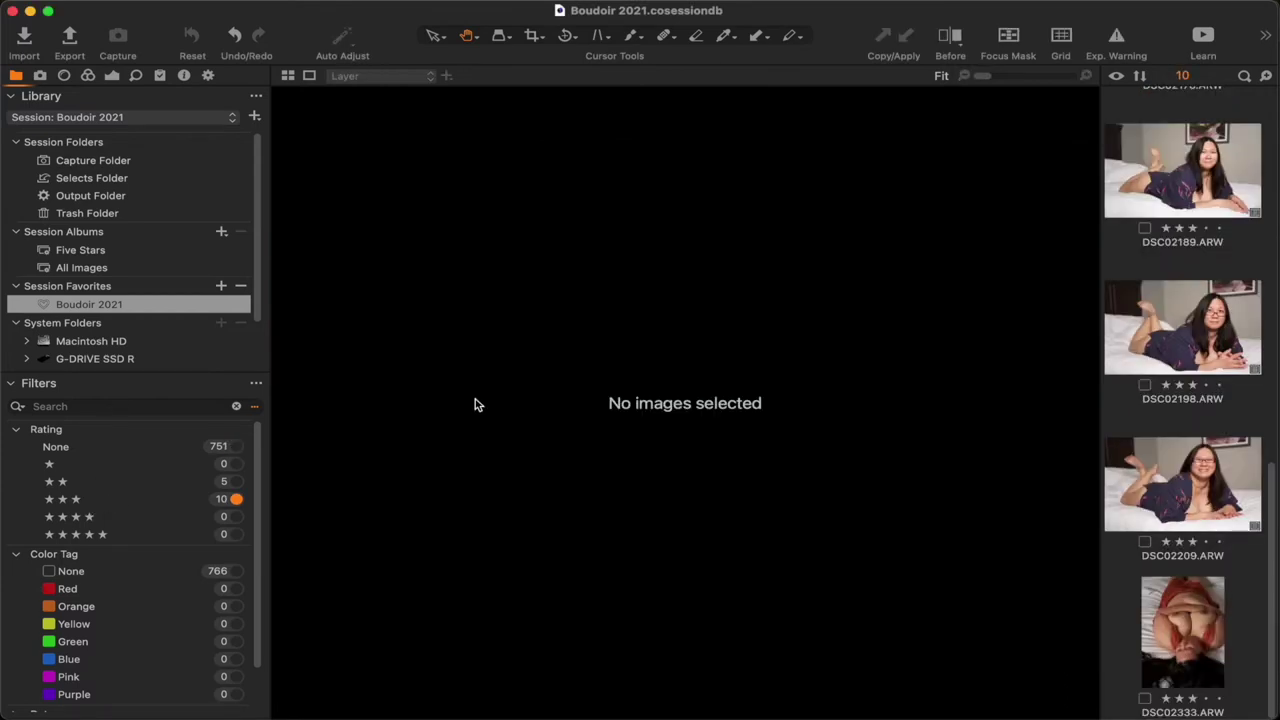
pyautogui.scroll(3, 1226, 352)
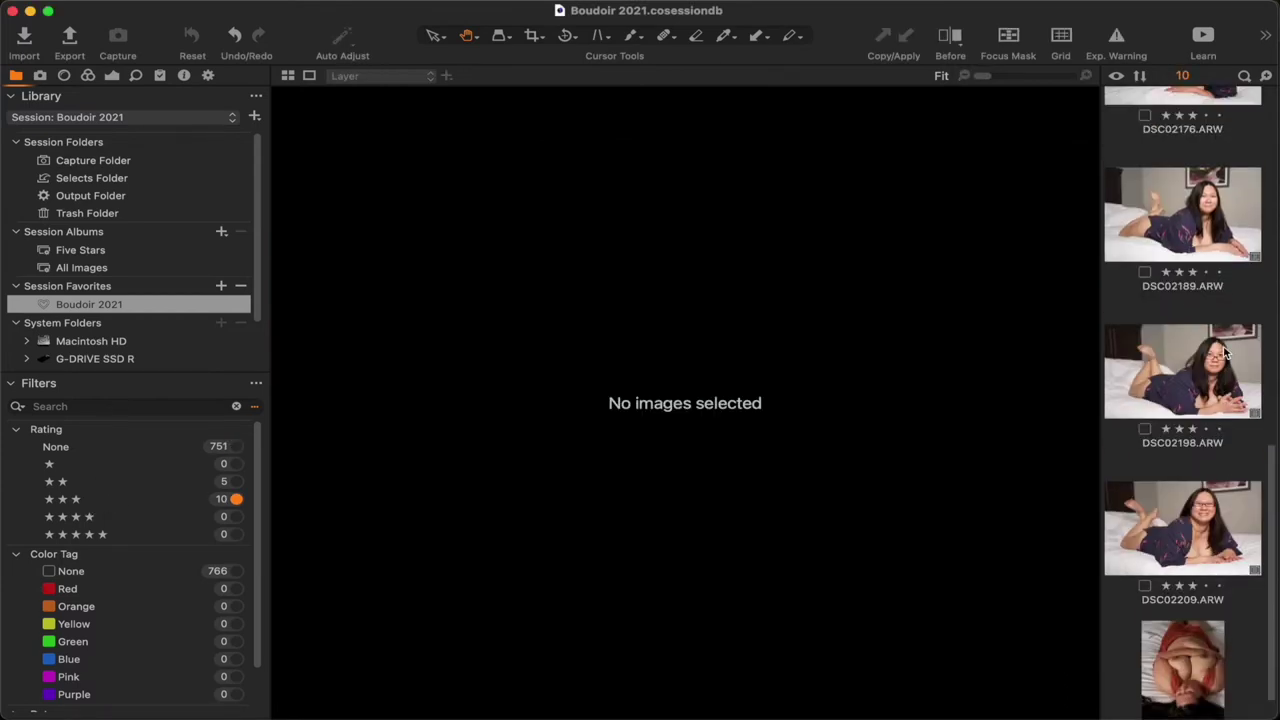
pyautogui.scroll(4, 1226, 352)
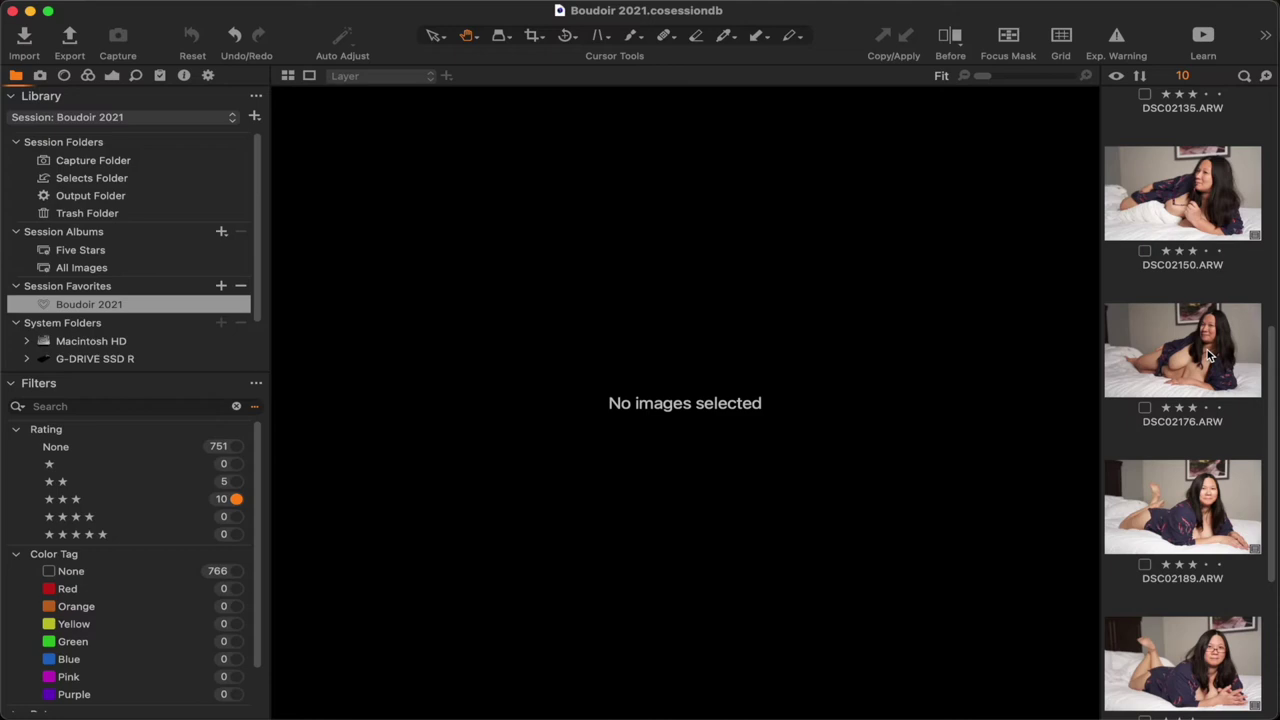
pyautogui.click(1210, 355)
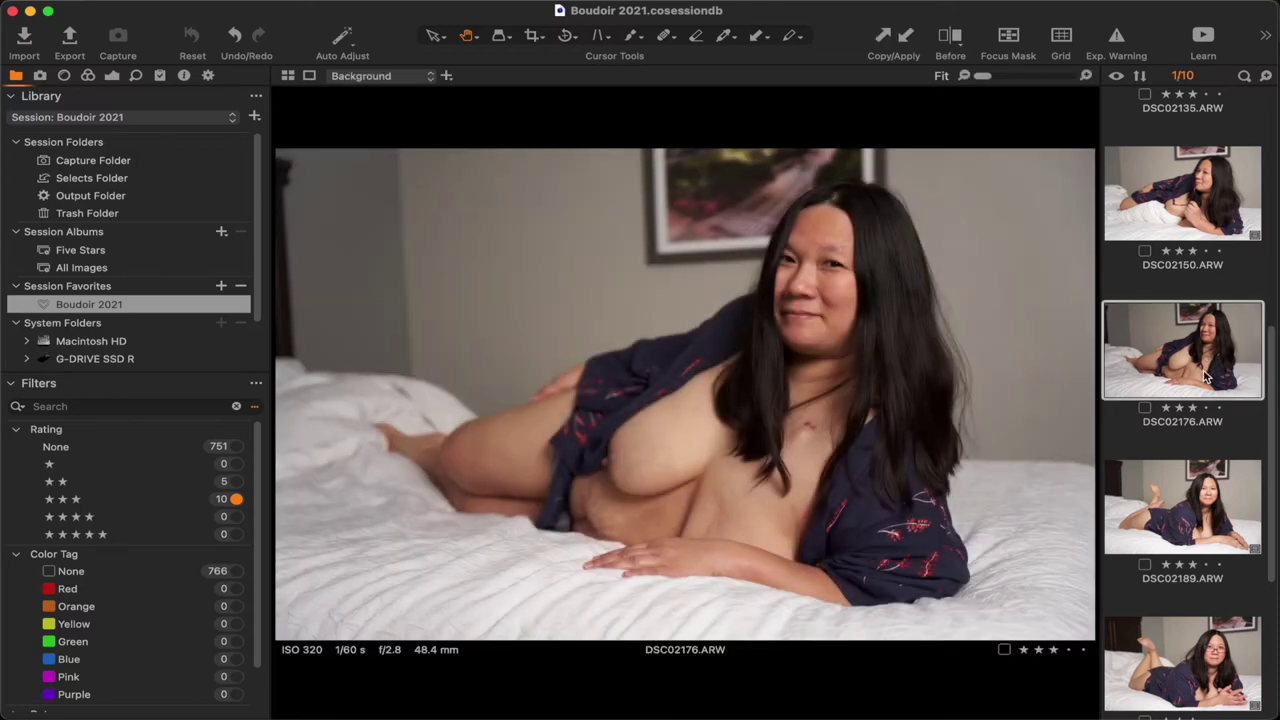
pyautogui.click(1203, 480)
pyautogui.scroll(-3, 1200, 480)
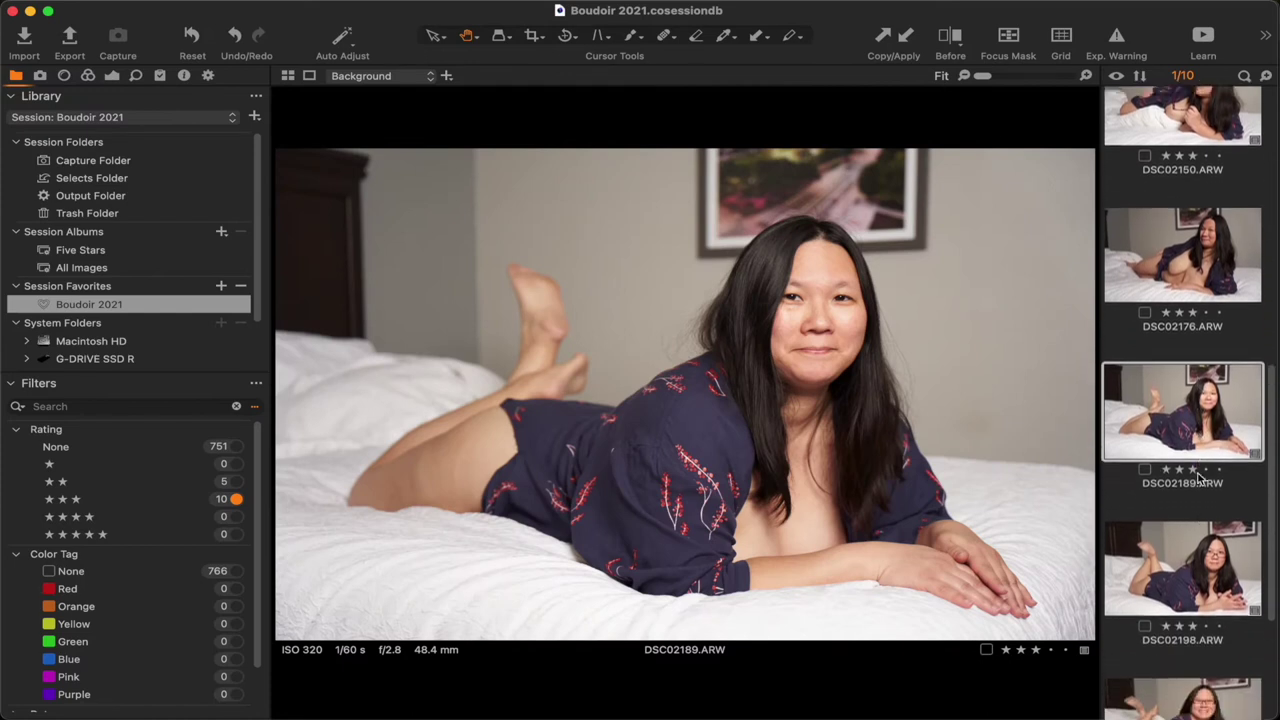
pyautogui.click(1192, 553)
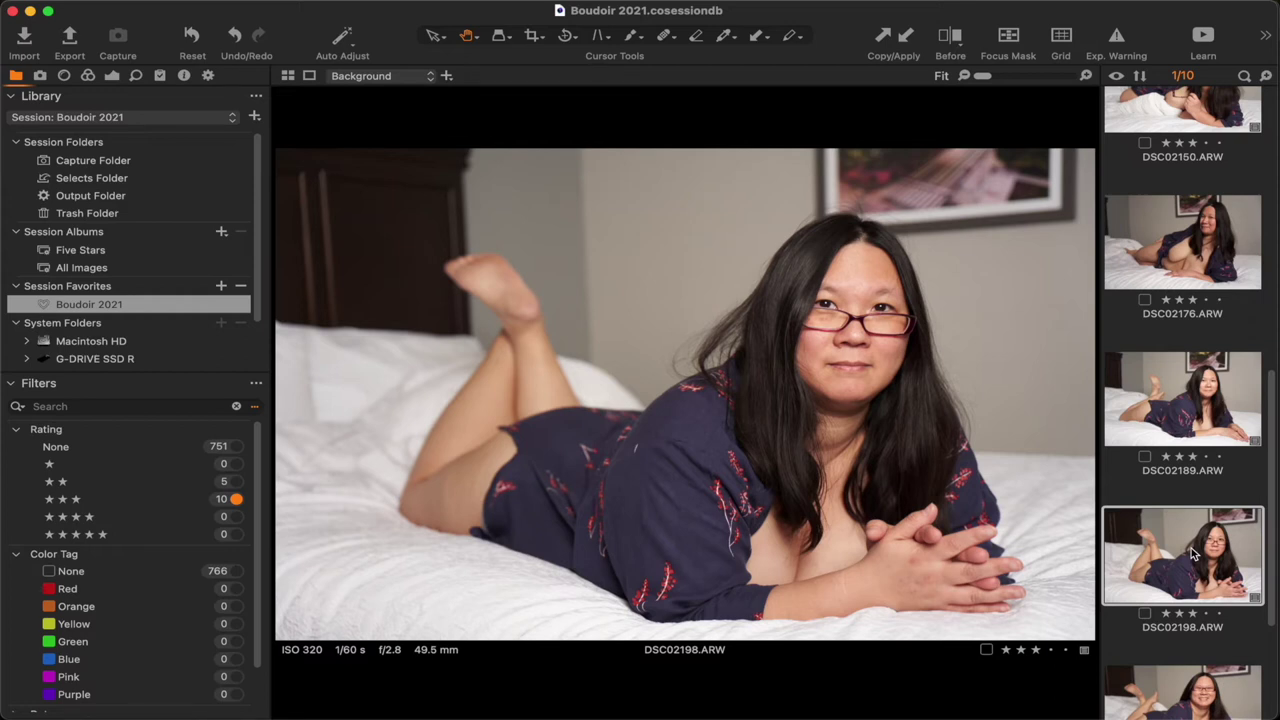
pyautogui.scroll(-3, 1192, 552)
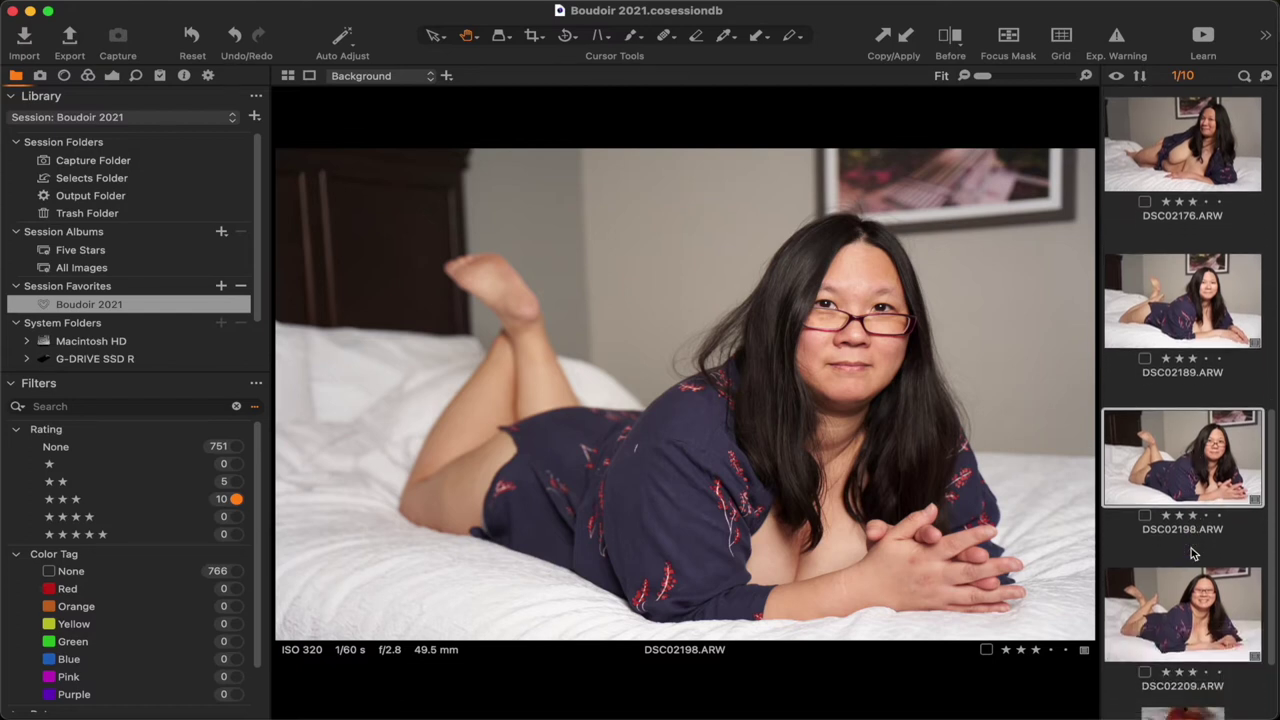
pyautogui.scroll(6, 1192, 552)
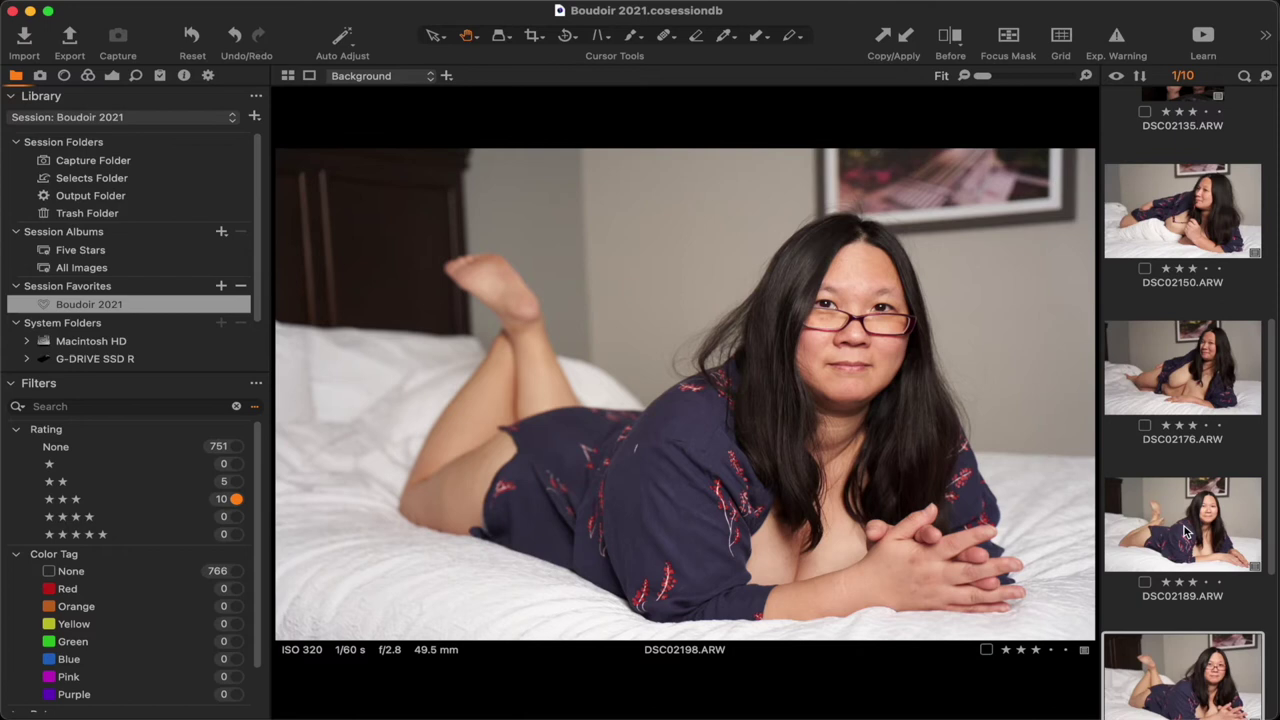
pyautogui.click(1186, 532)
pyautogui.click(1195, 236)
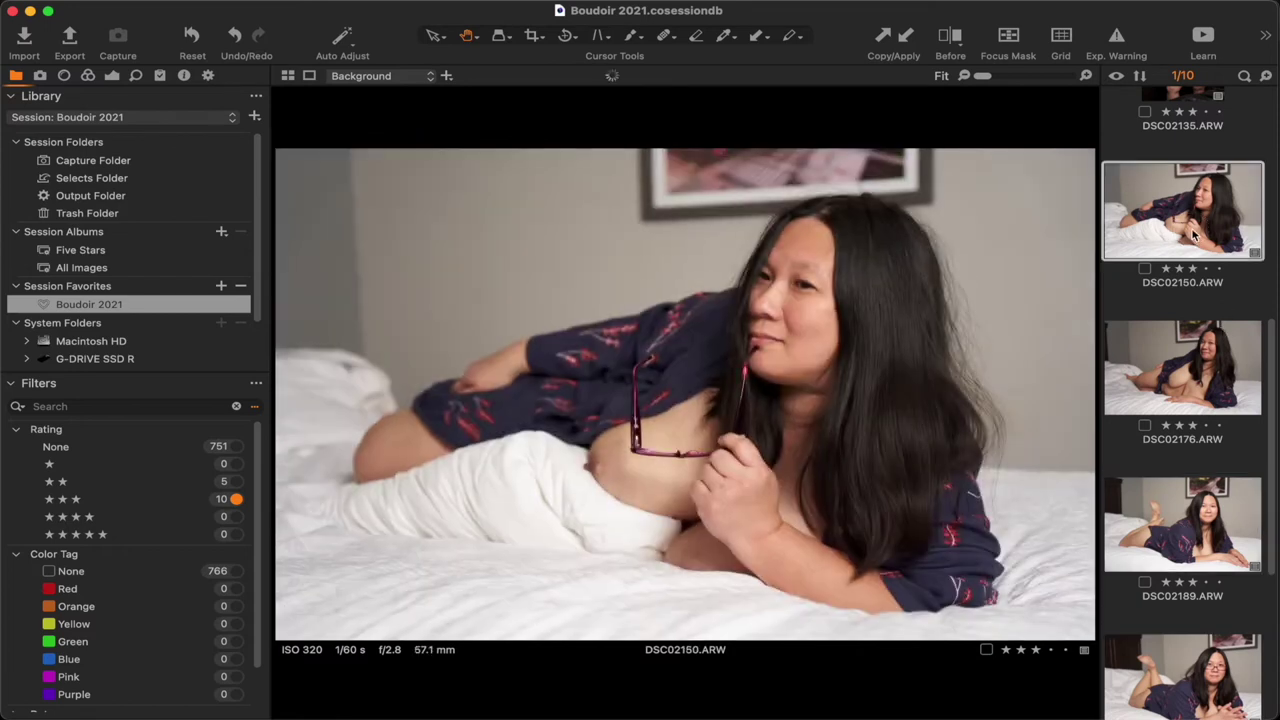
pyautogui.click(1199, 505)
pyautogui.scroll(-7, 1199, 505)
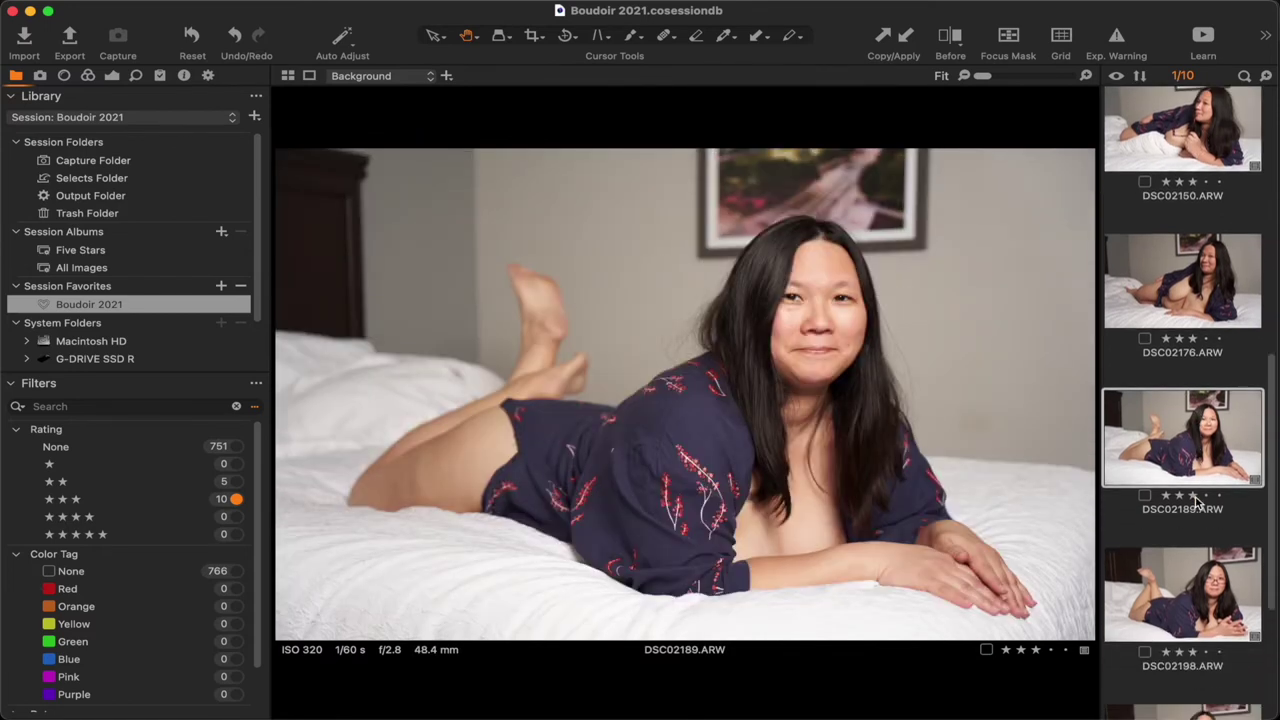
pyautogui.click(1201, 468)
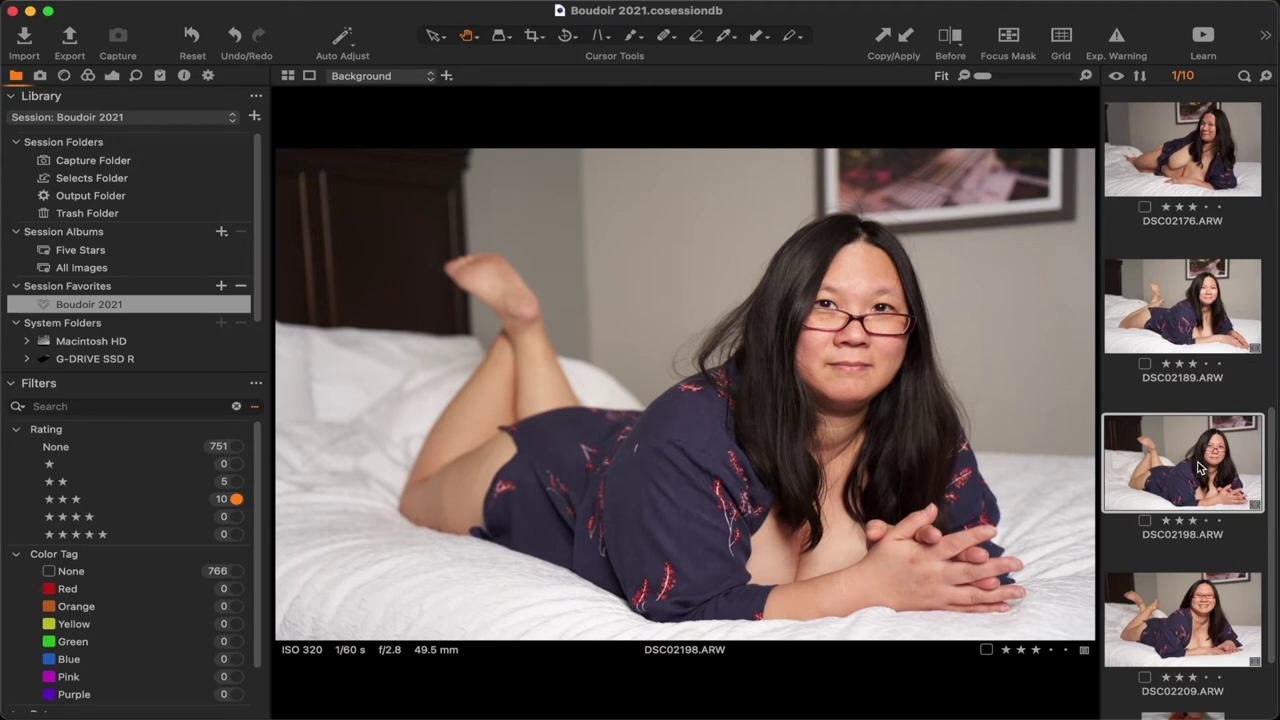
pyautogui.scroll(-2, 1200, 468)
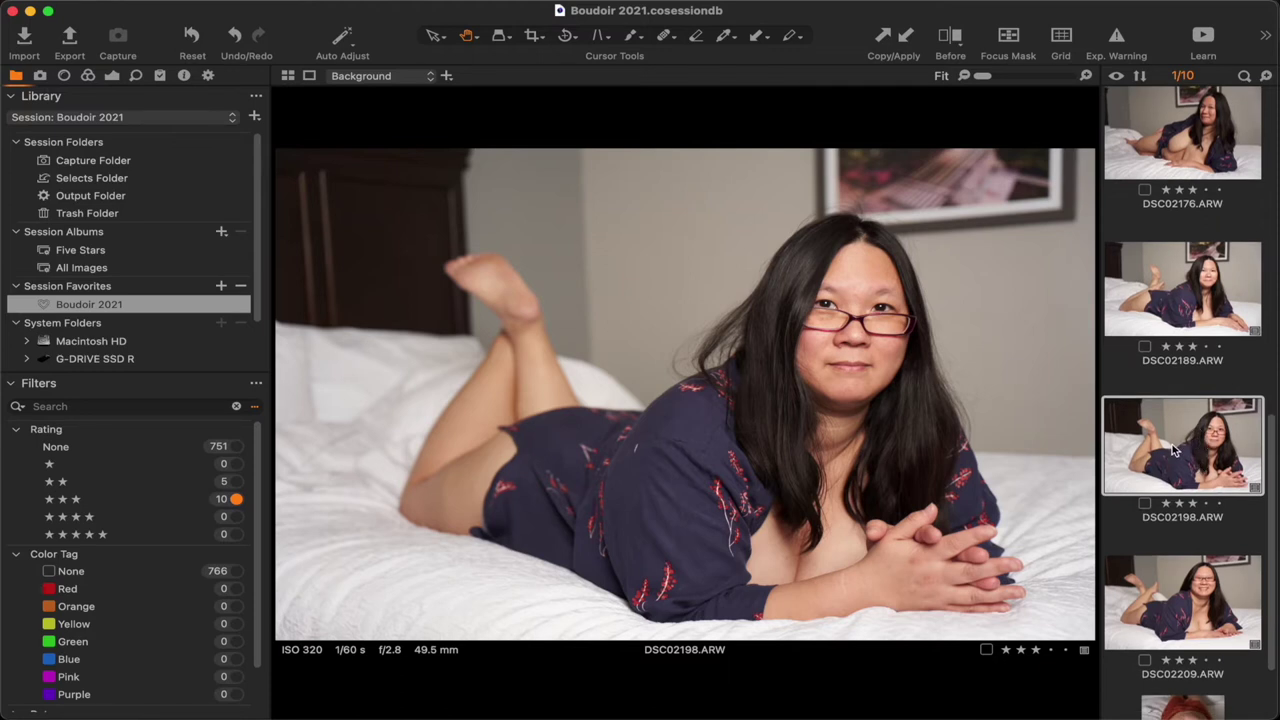
pyautogui.scroll(5, 1175, 450)
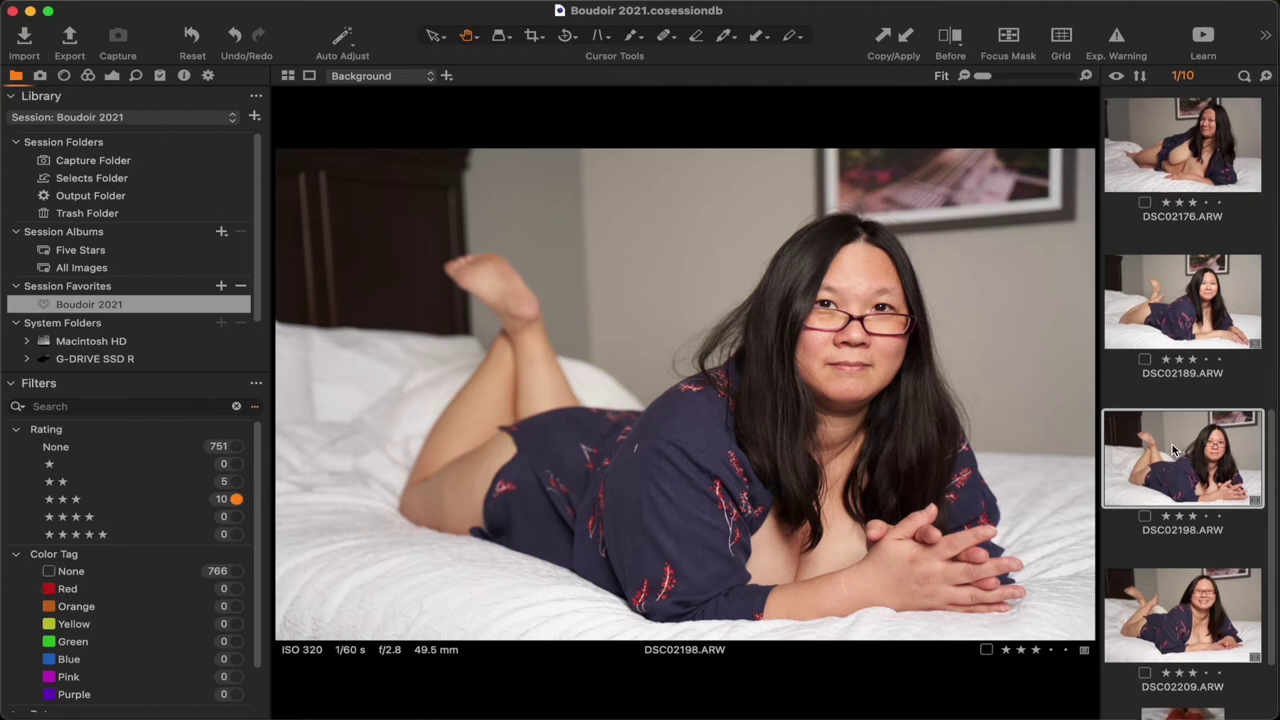
pyautogui.scroll(-1, 1173, 448)
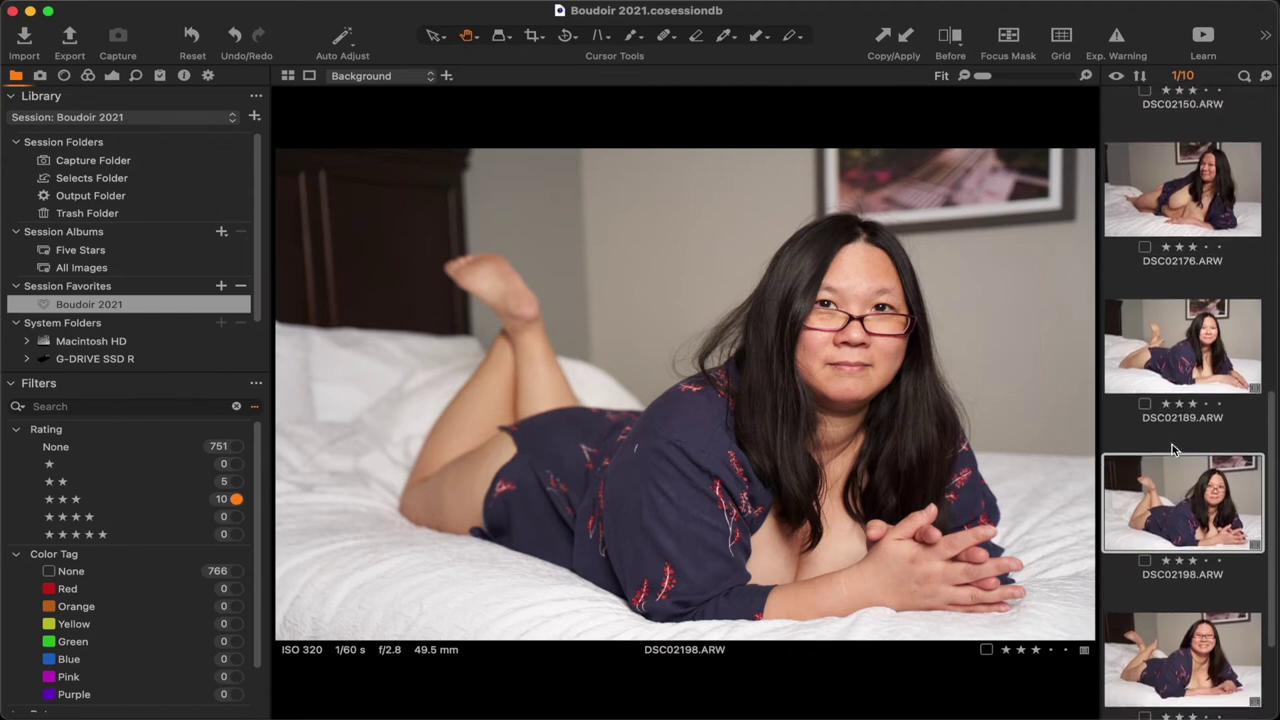
# - Set Contrast to -20 and Brightness to 5 in the Exposure tool
pyautogui.click(112, 76)
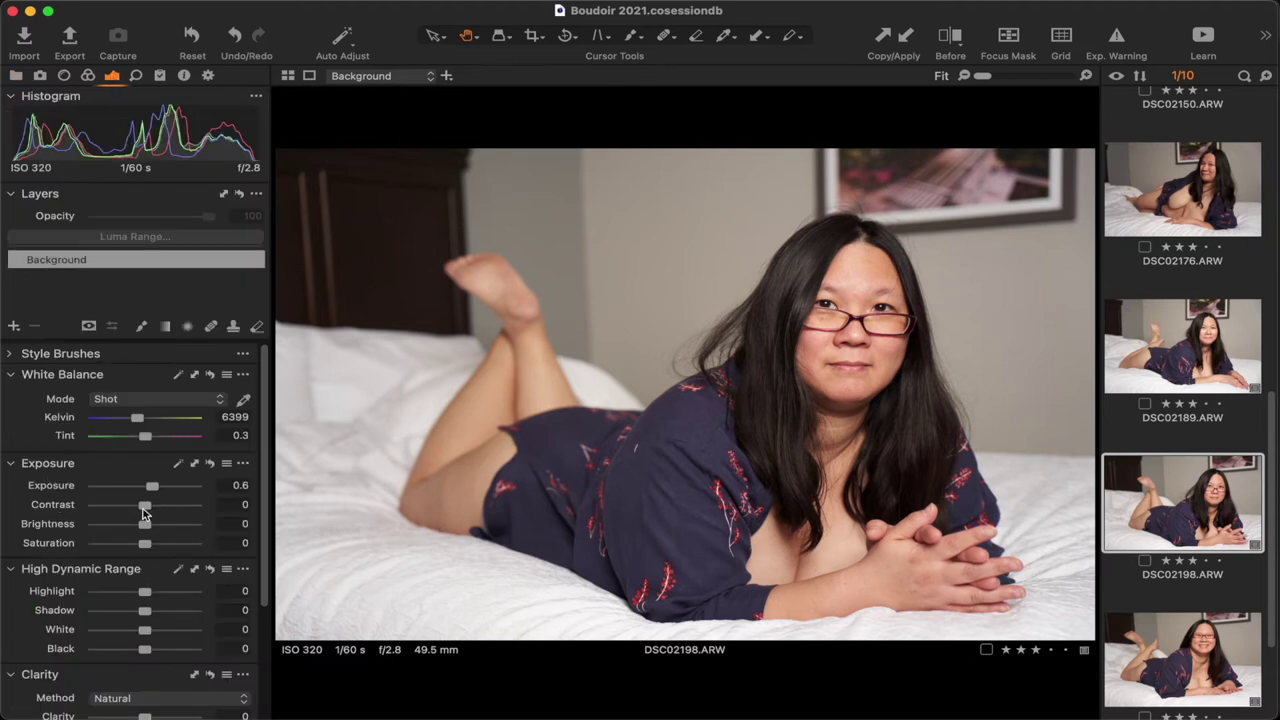
pyautogui.moveTo(145, 508); pyautogui.dragTo(124, 510)
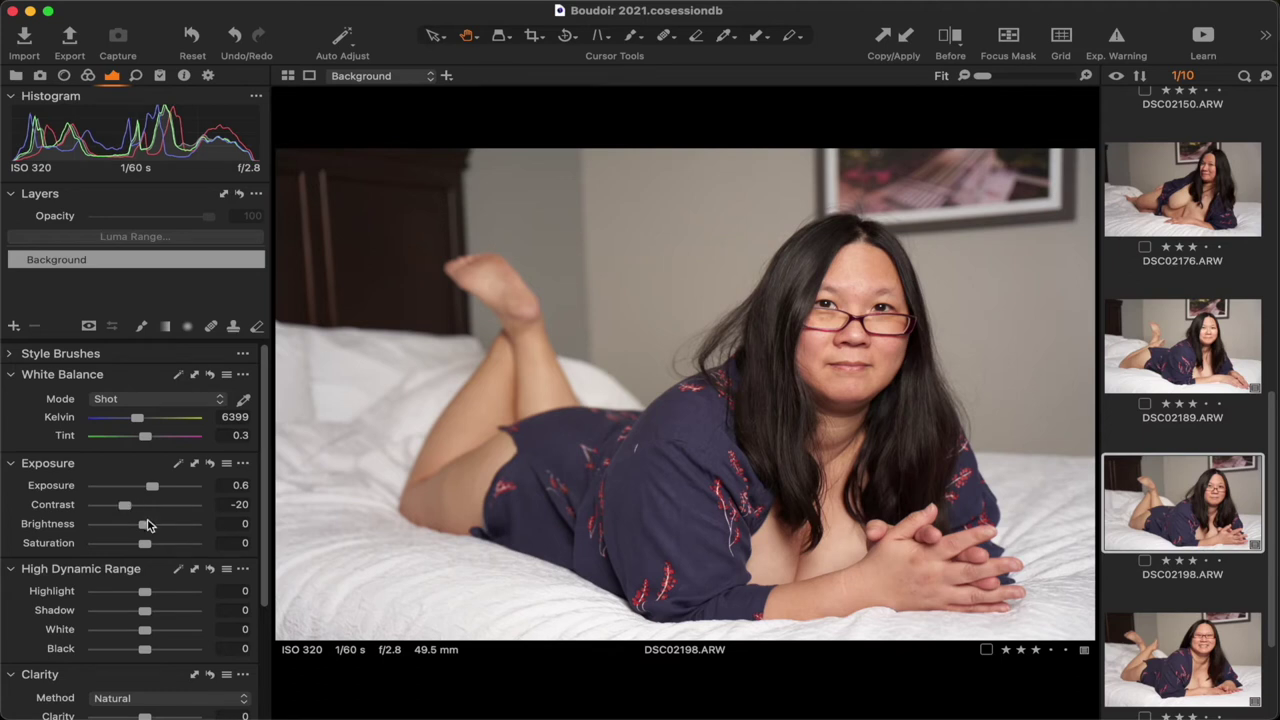
pyautogui.moveTo(148, 524); pyautogui.dragTo(150, 527)
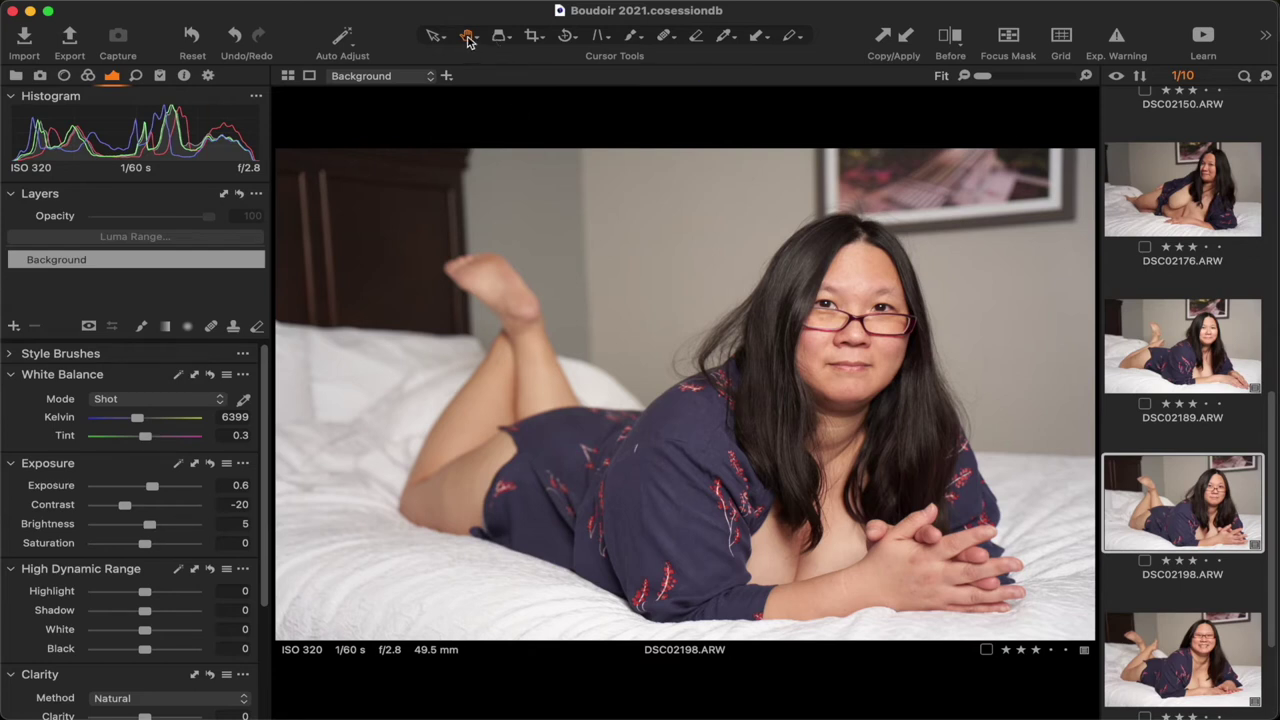
# - Check her face at 100% zoom, then return to the fit view
pyautogui.click(854, 297)
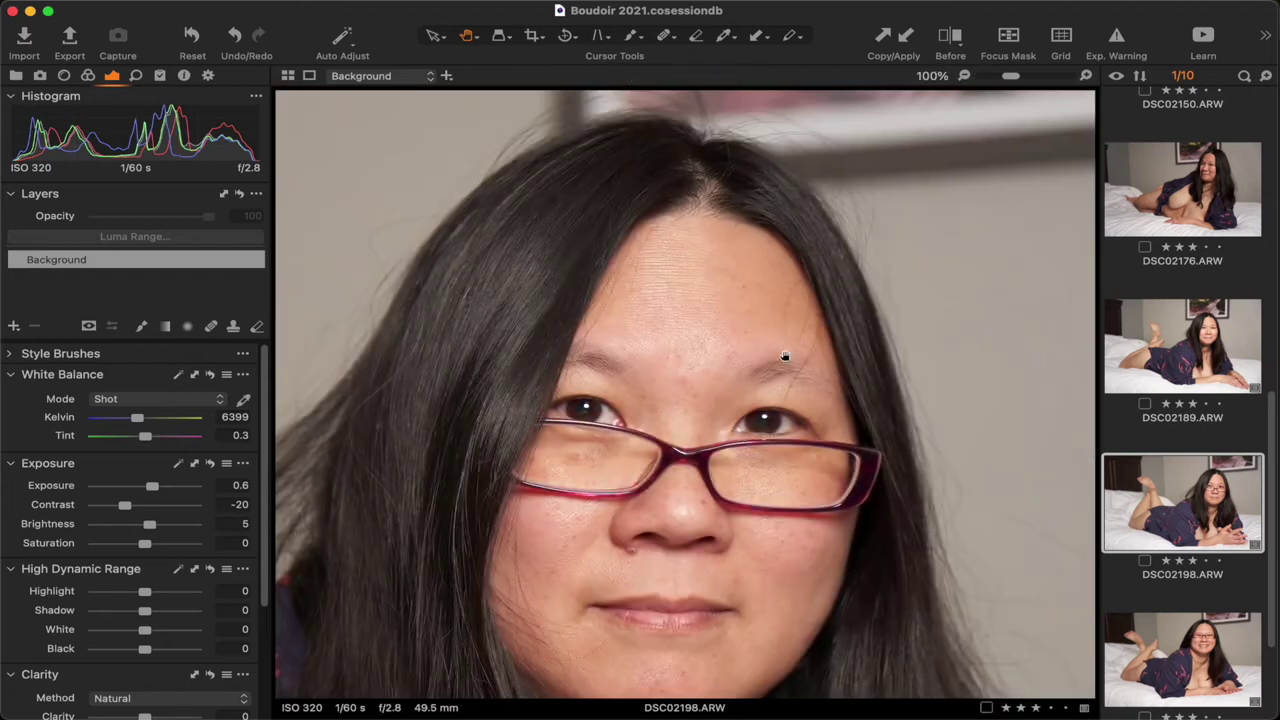
pyautogui.moveTo(706, 506); pyautogui.dragTo(788, 316)
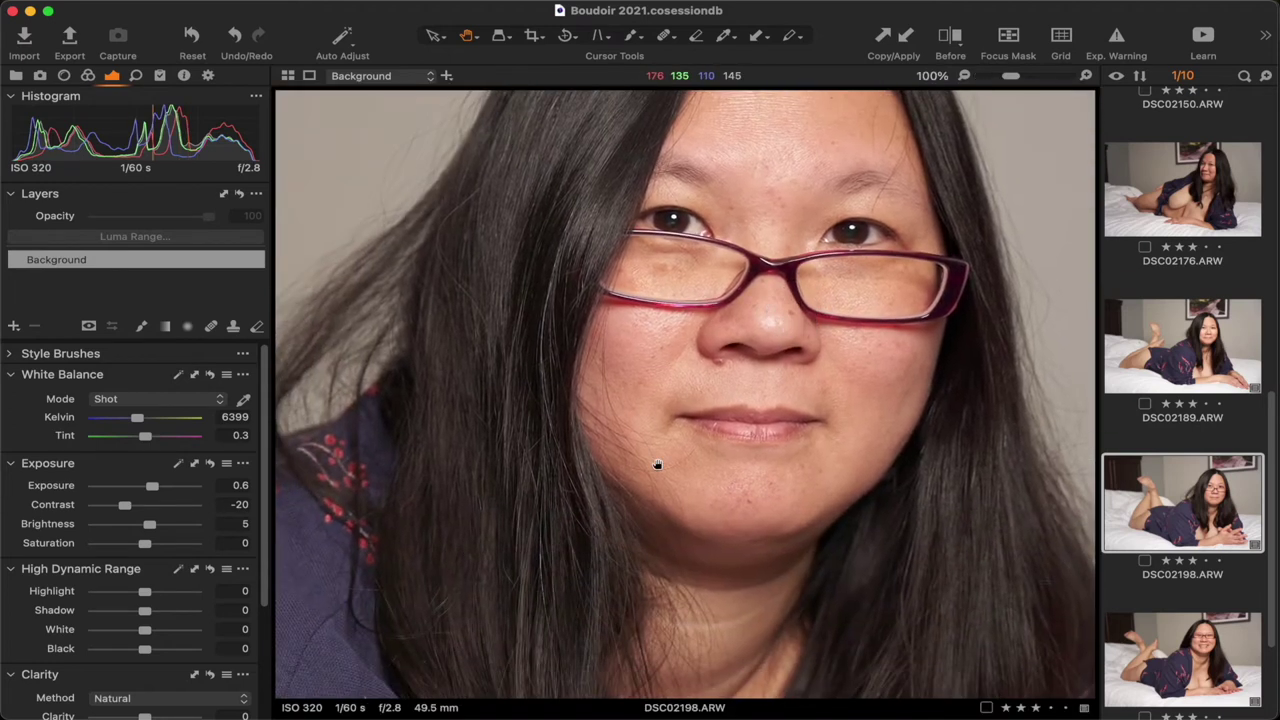
pyautogui.moveTo(720, 390); pyautogui.dragTo(772, 381)
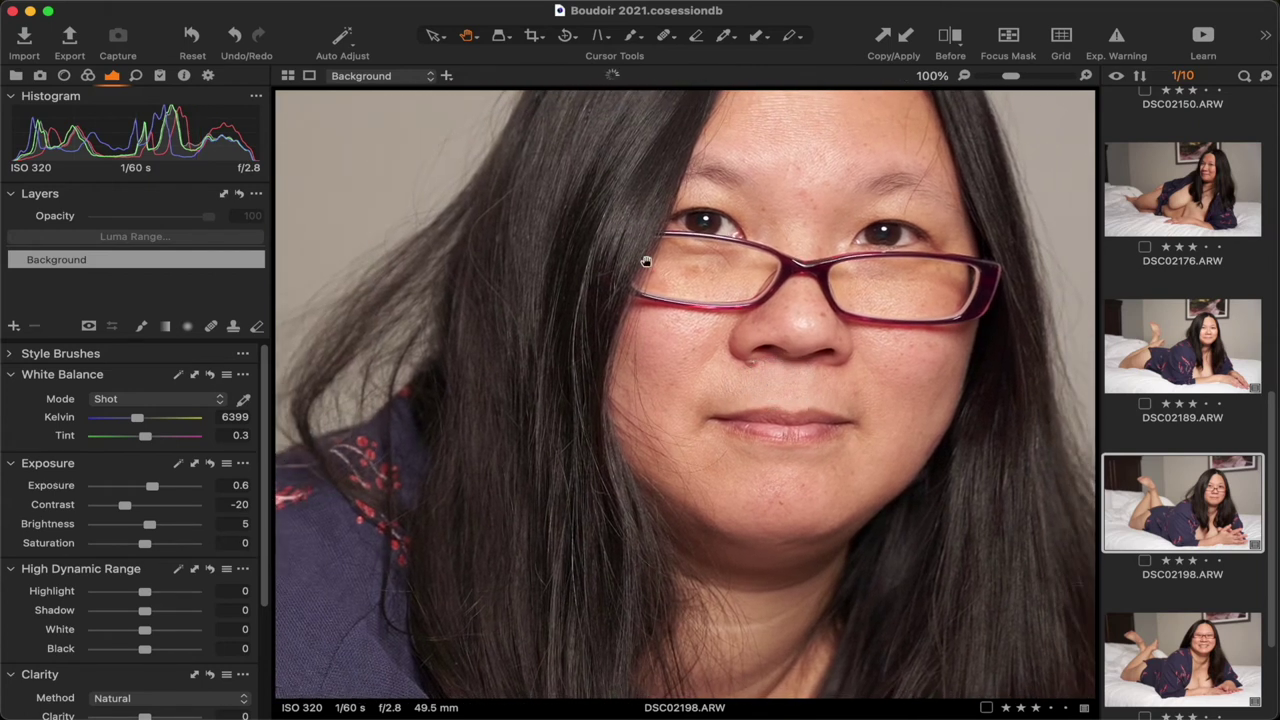
pyautogui.click(710, 201)
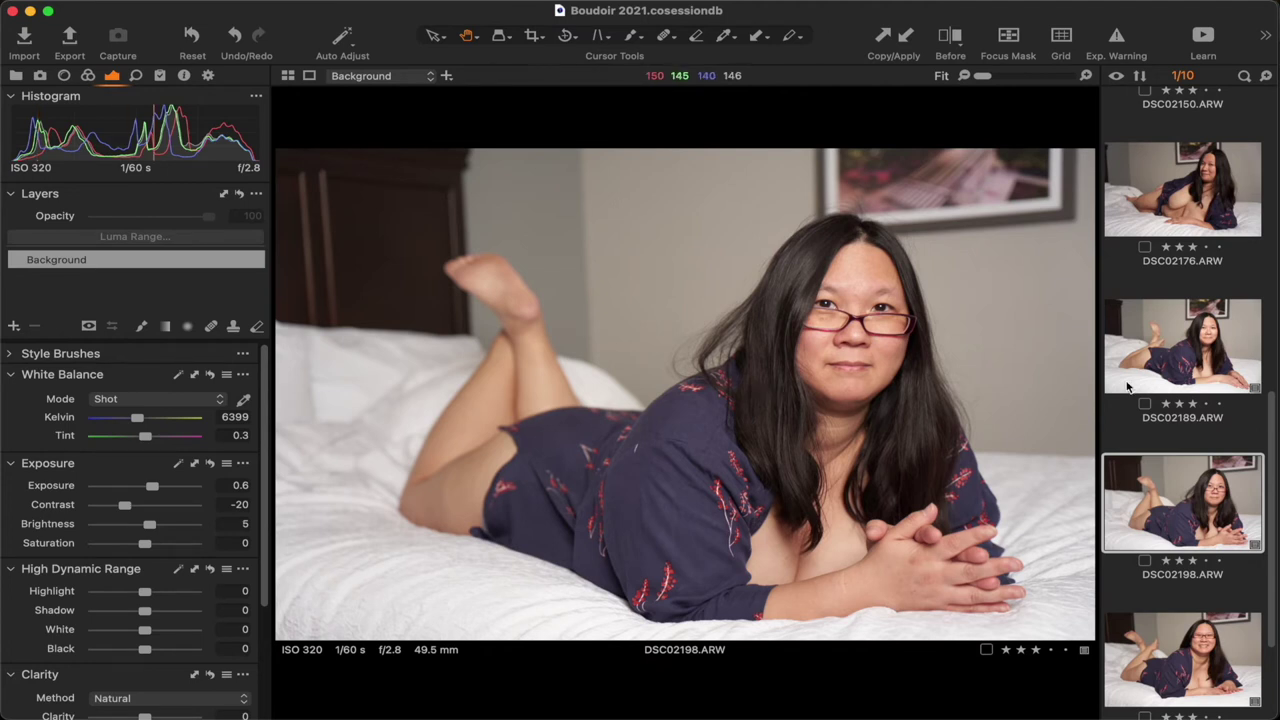
# - Select DSC02189 in the viewer and bring up its context menu
pyautogui.click(1210, 342)
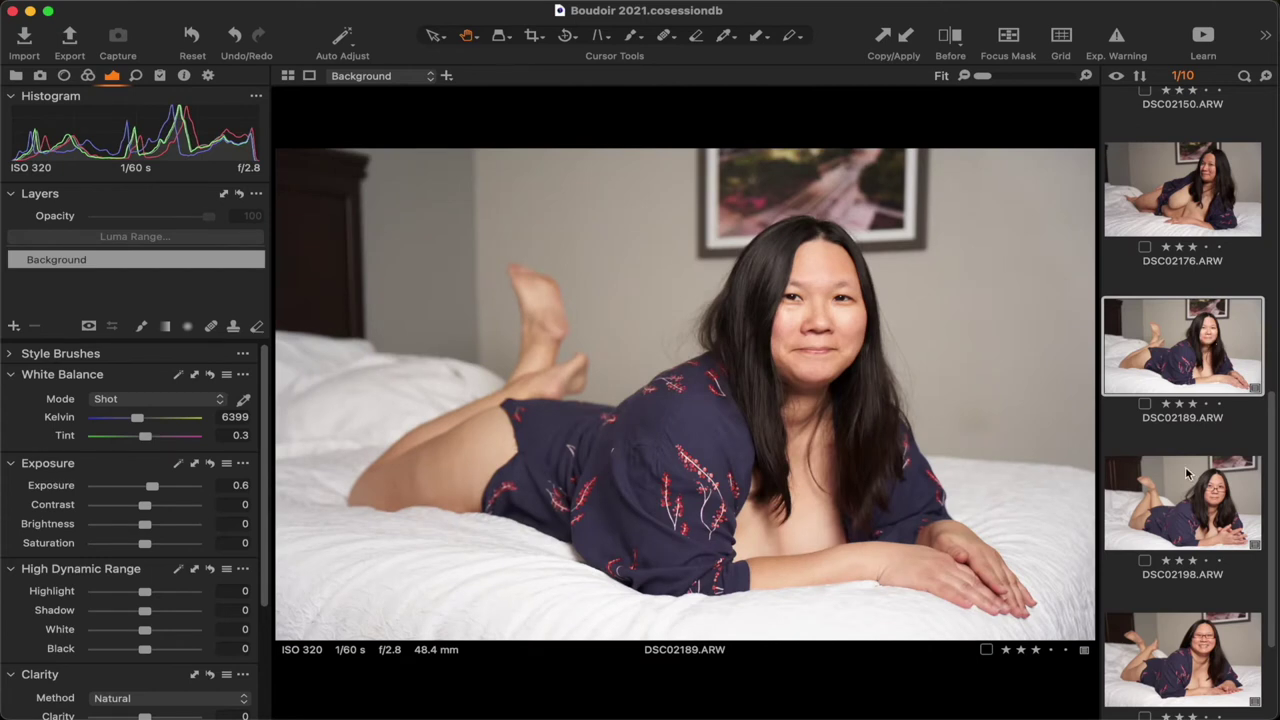
pyautogui.rightClick(1189, 352)
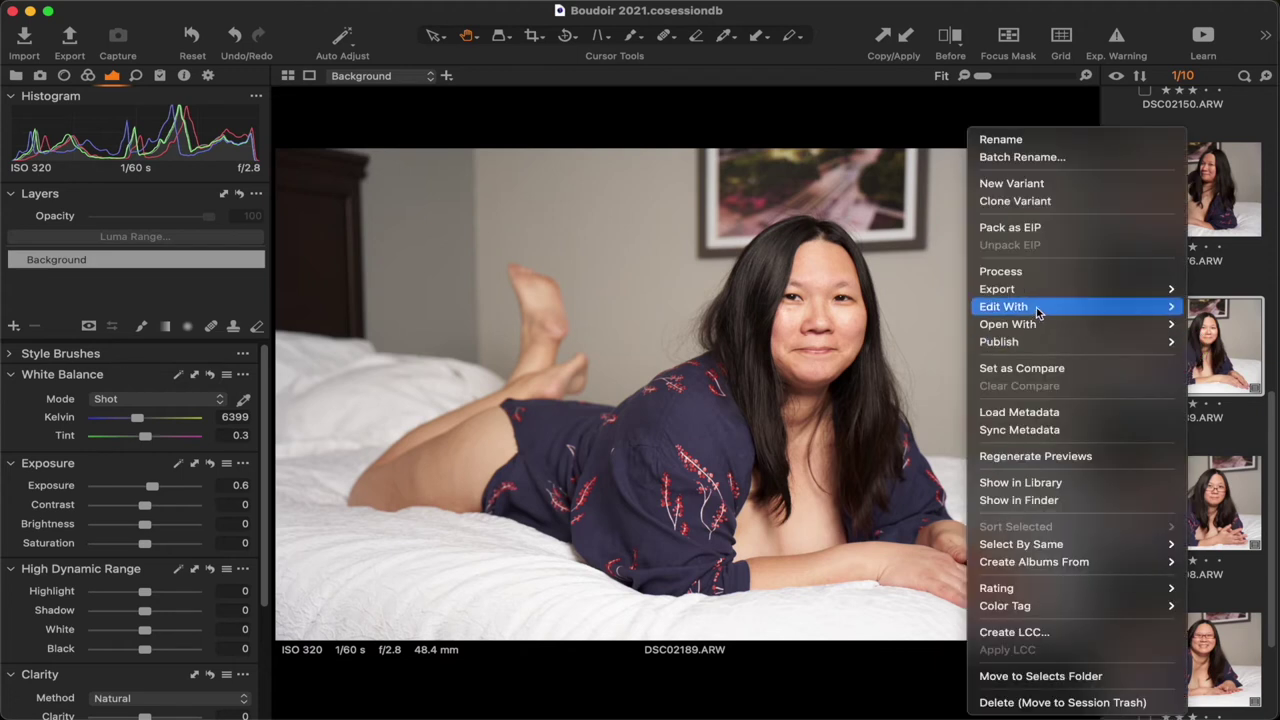
# - Edit DSC02189 in Adobe Photoshop 2021 as a 16-bit Adobe RGB TIFF variant
pyautogui.moveTo(1040, 316)
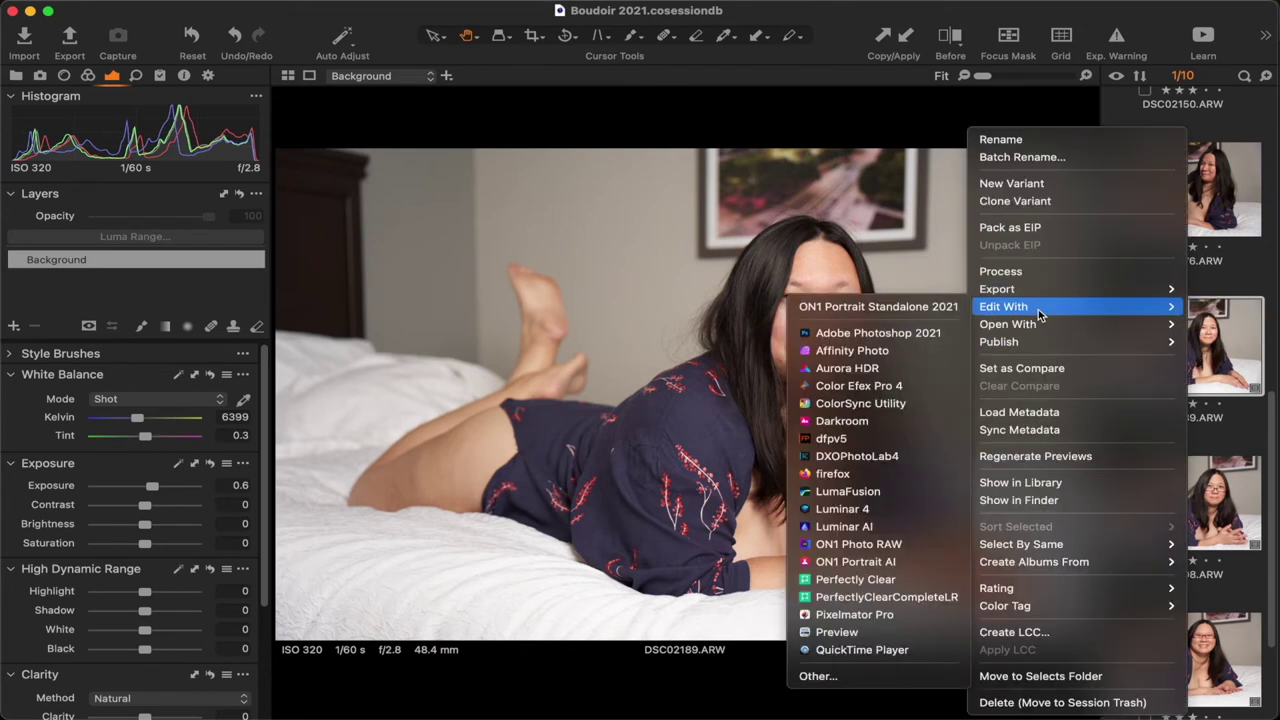
pyautogui.click(900, 336)
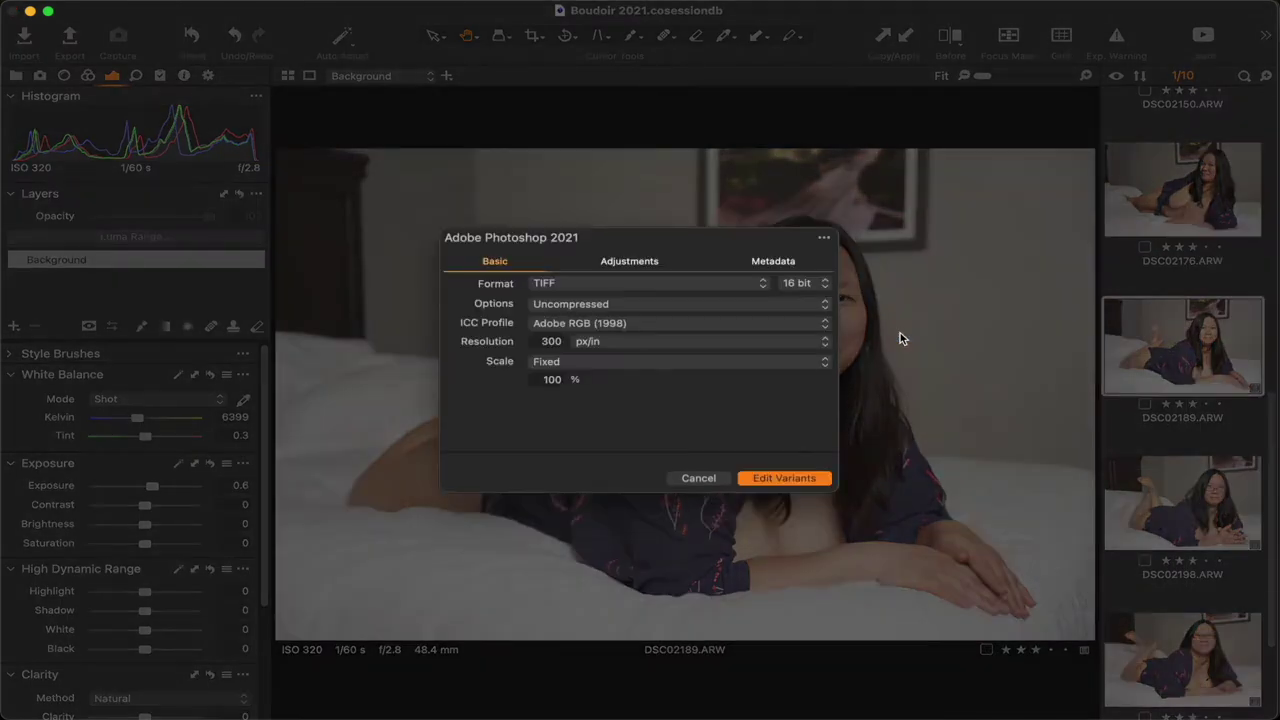
pyautogui.click(799, 477)
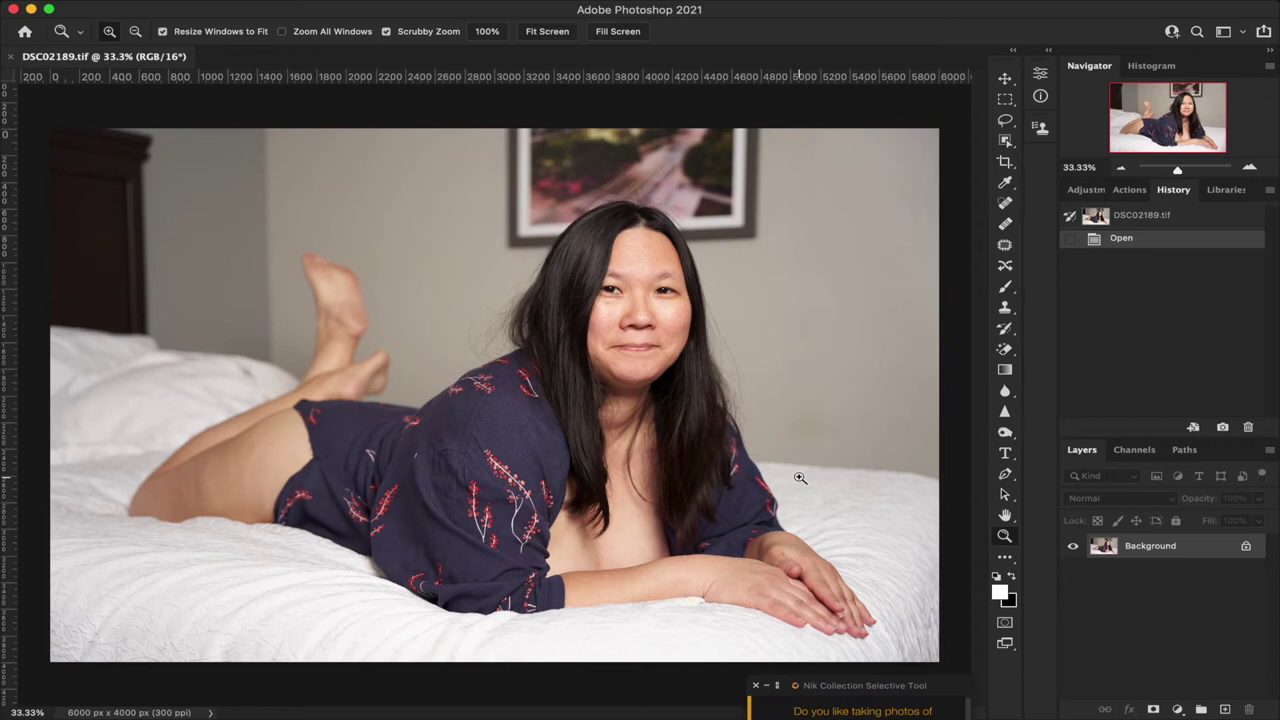
pyautogui.click(630, 318)
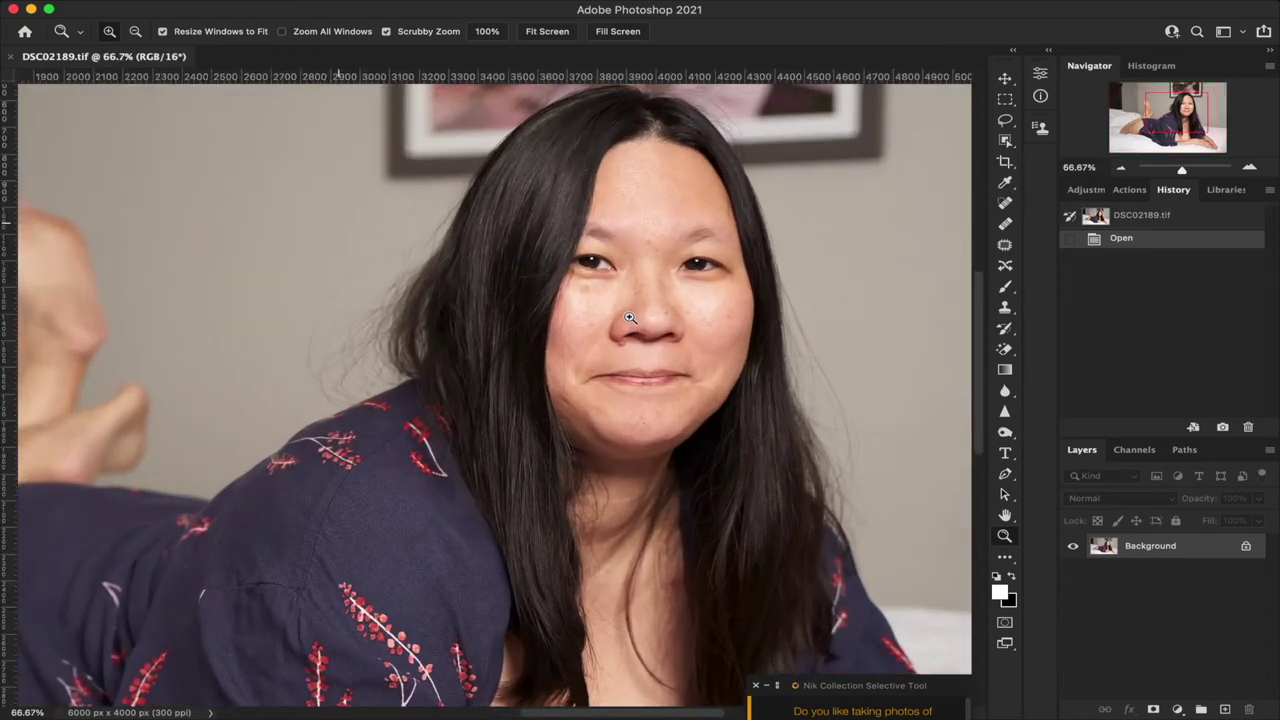
pyautogui.scroll(2, 630, 318)
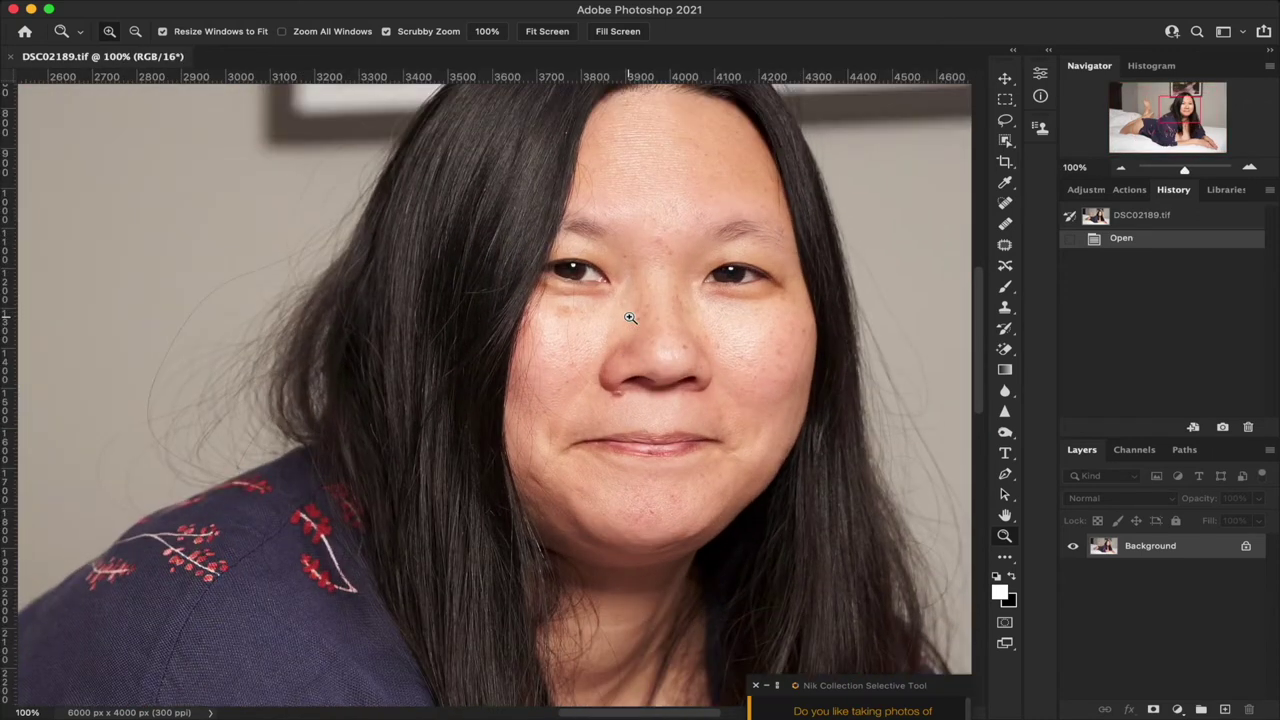
pyautogui.click(630, 318)
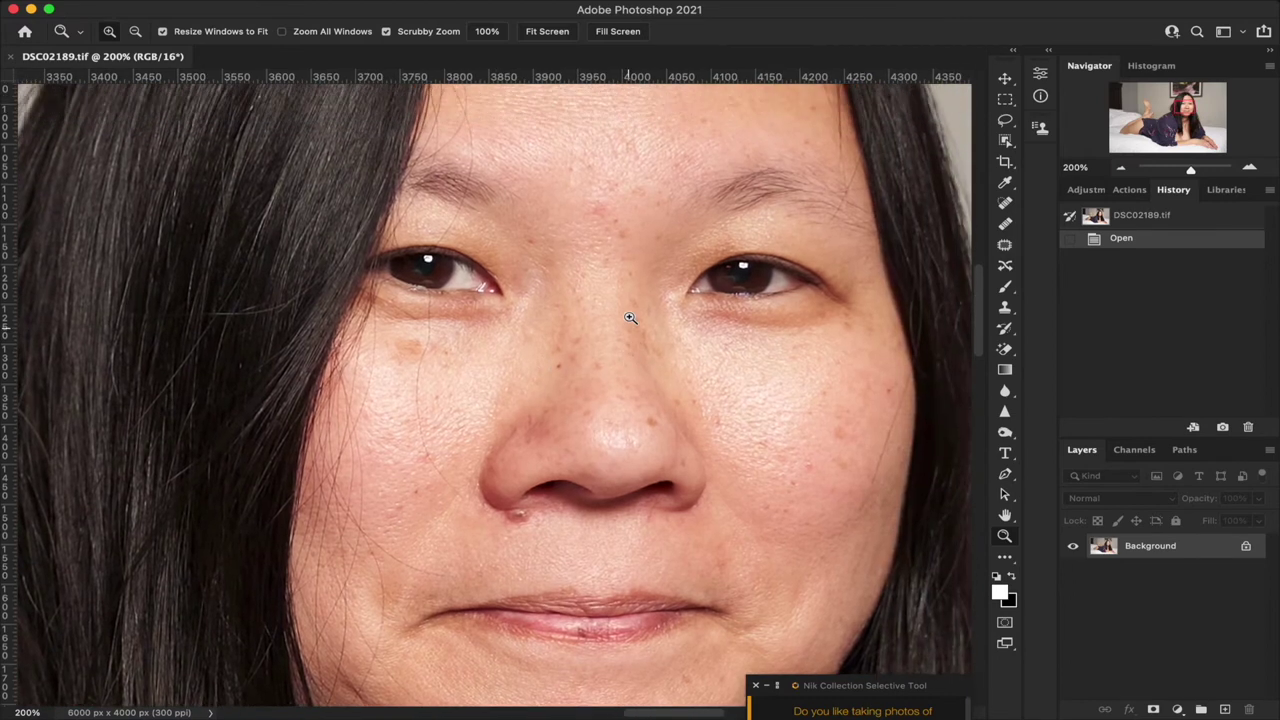
pyautogui.scroll(2, 630, 318)
pyautogui.scroll(-10, 616, 337)
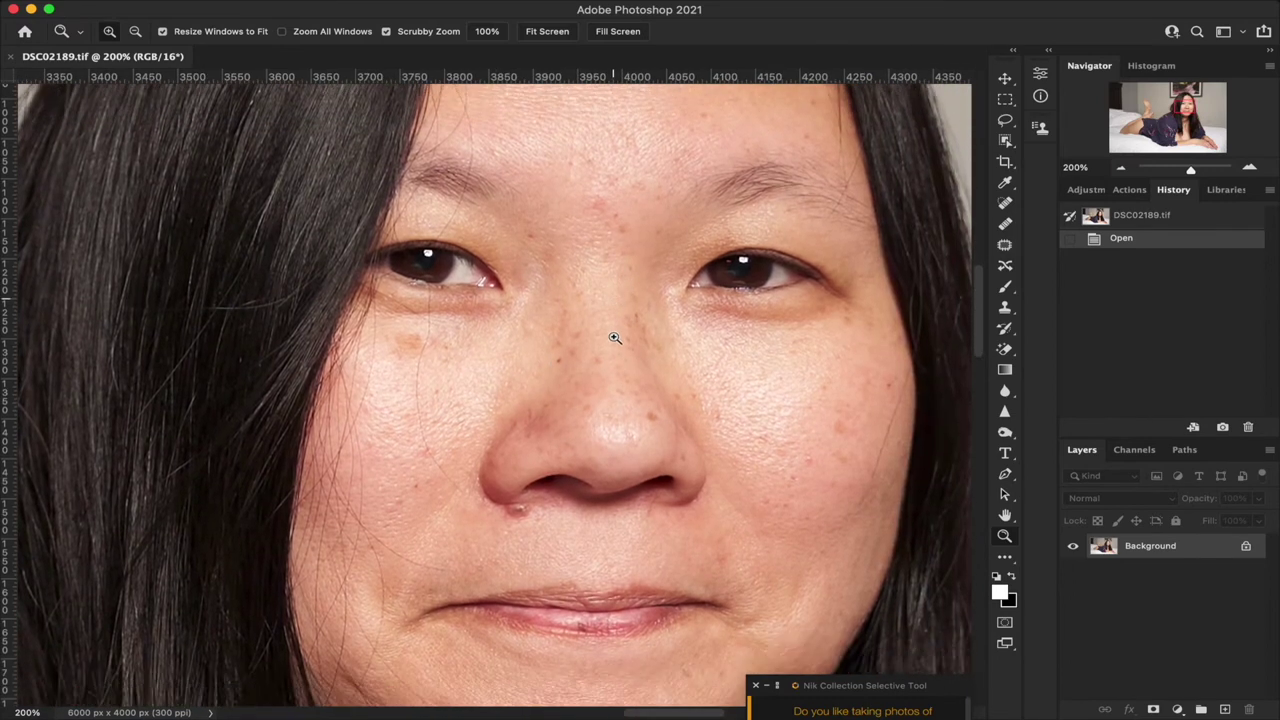
pyautogui.hscroll(-5, 614, 338)
pyautogui.hscroll(-1, 614, 338)
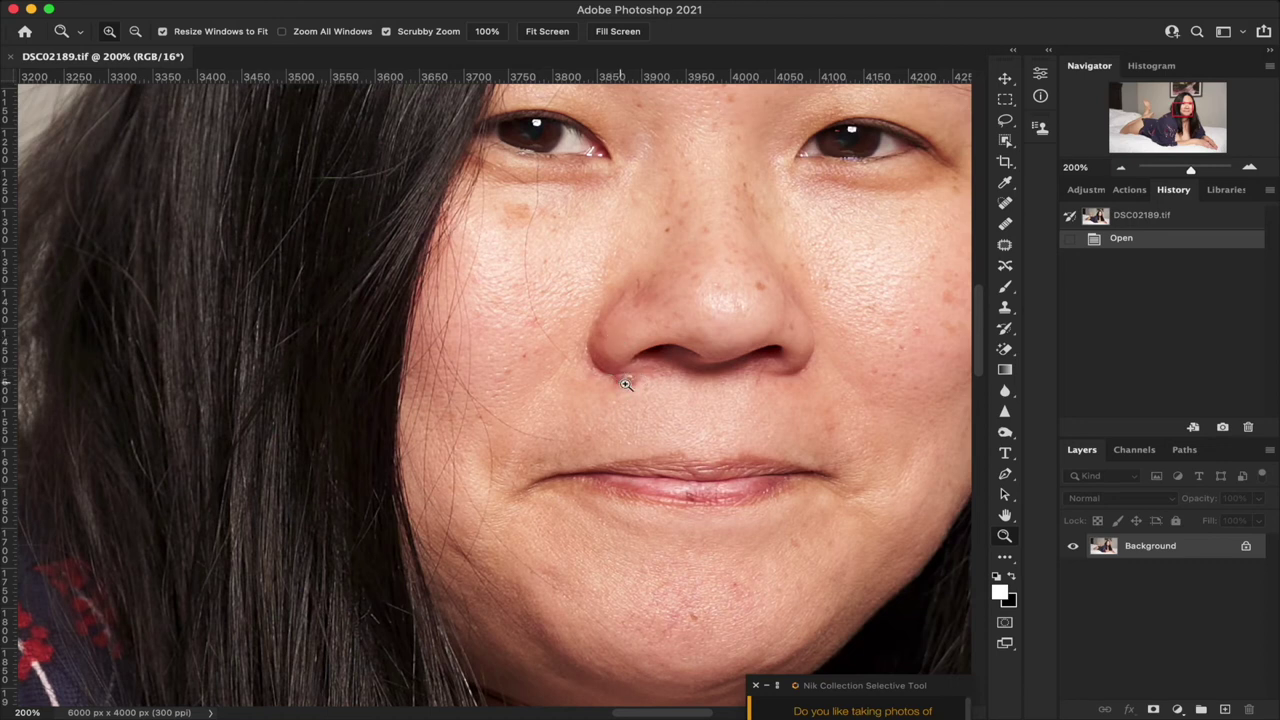
pyautogui.click(632, 383)
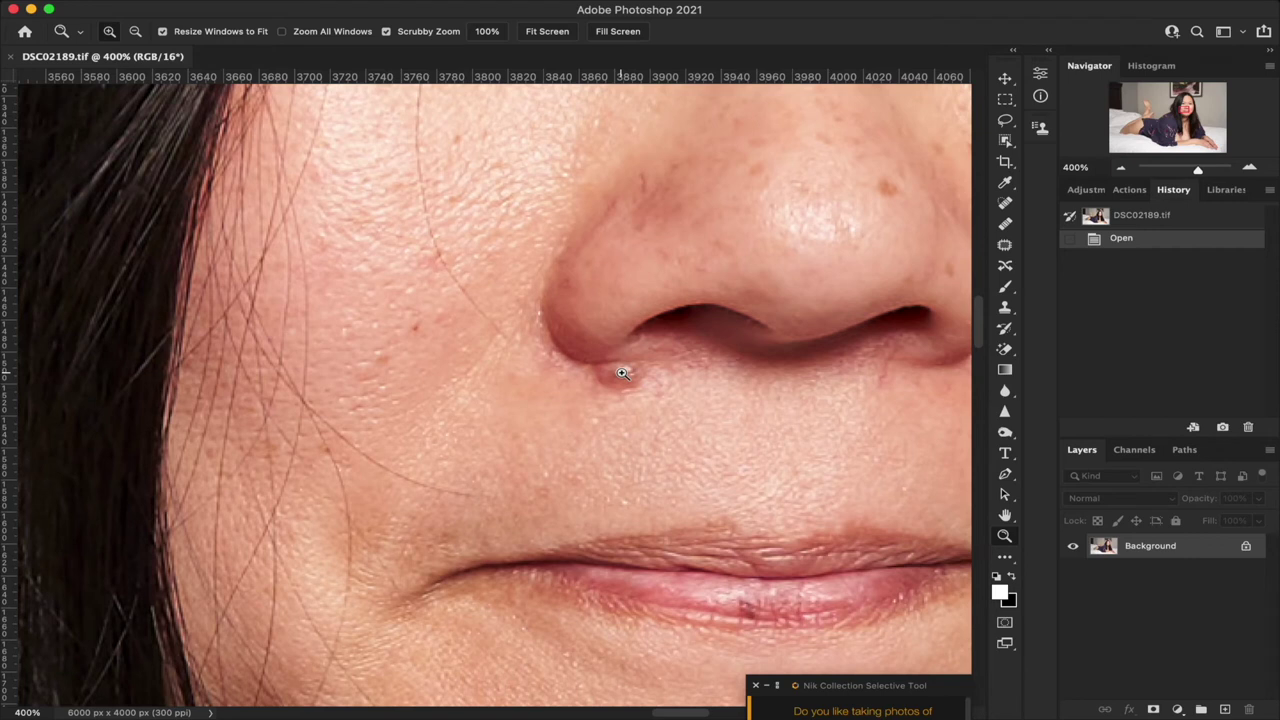
pyautogui.press('super+0')
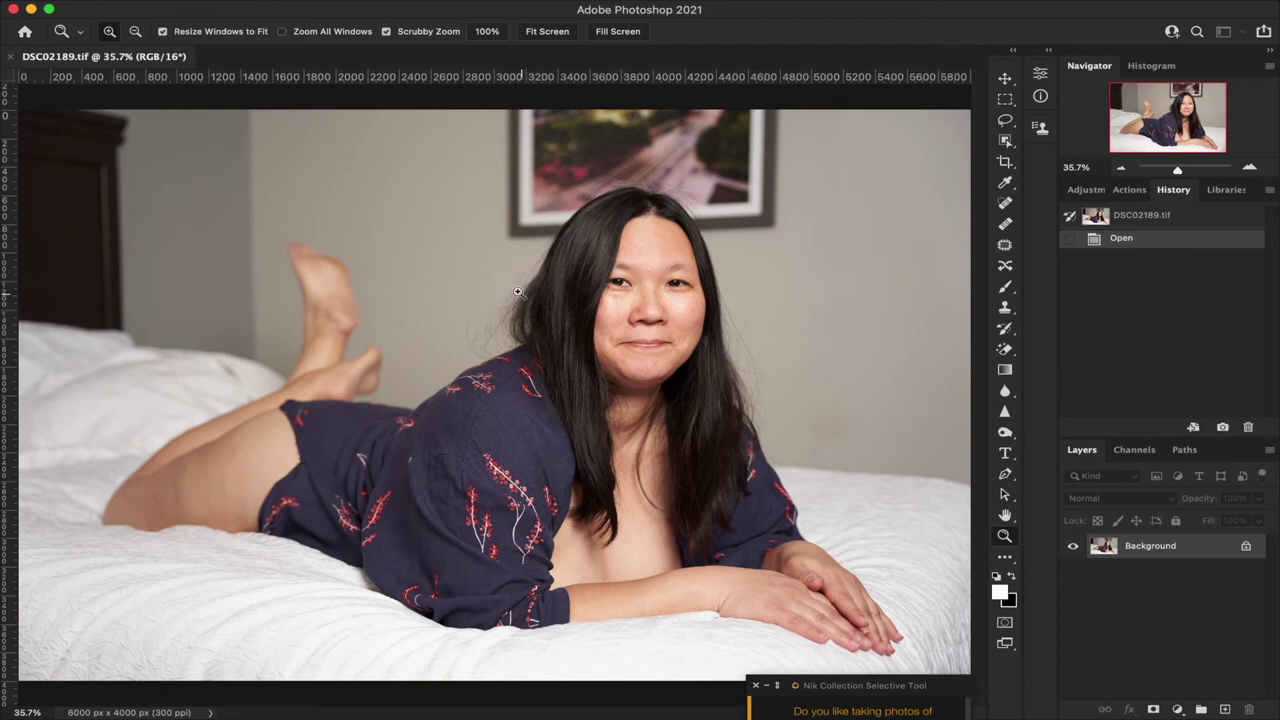
# - Inspect the hair at 100% and the dress fabric at 200%, then fit the photo
pyautogui.click(480, 324)
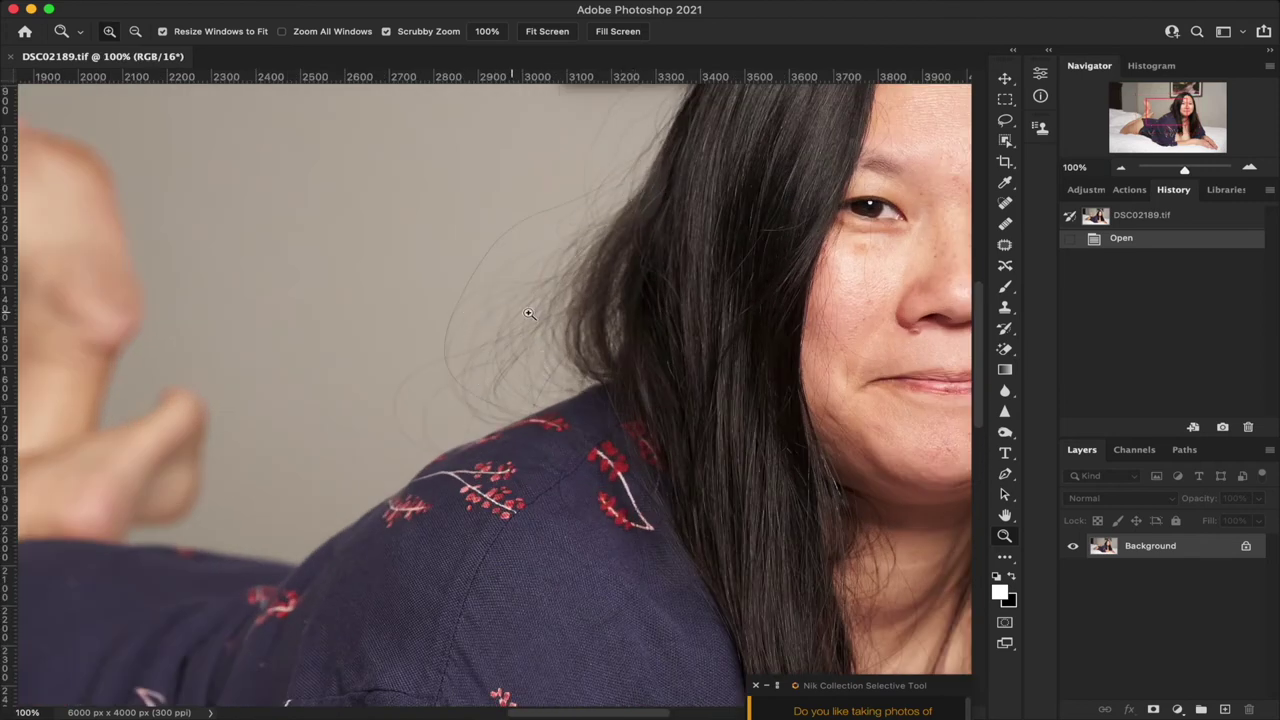
pyautogui.scroll(4, 560, 318)
pyautogui.hscroll(6, 560, 318)
pyautogui.scroll(-10, 560, 318)
pyautogui.hscroll(3, 560, 318)
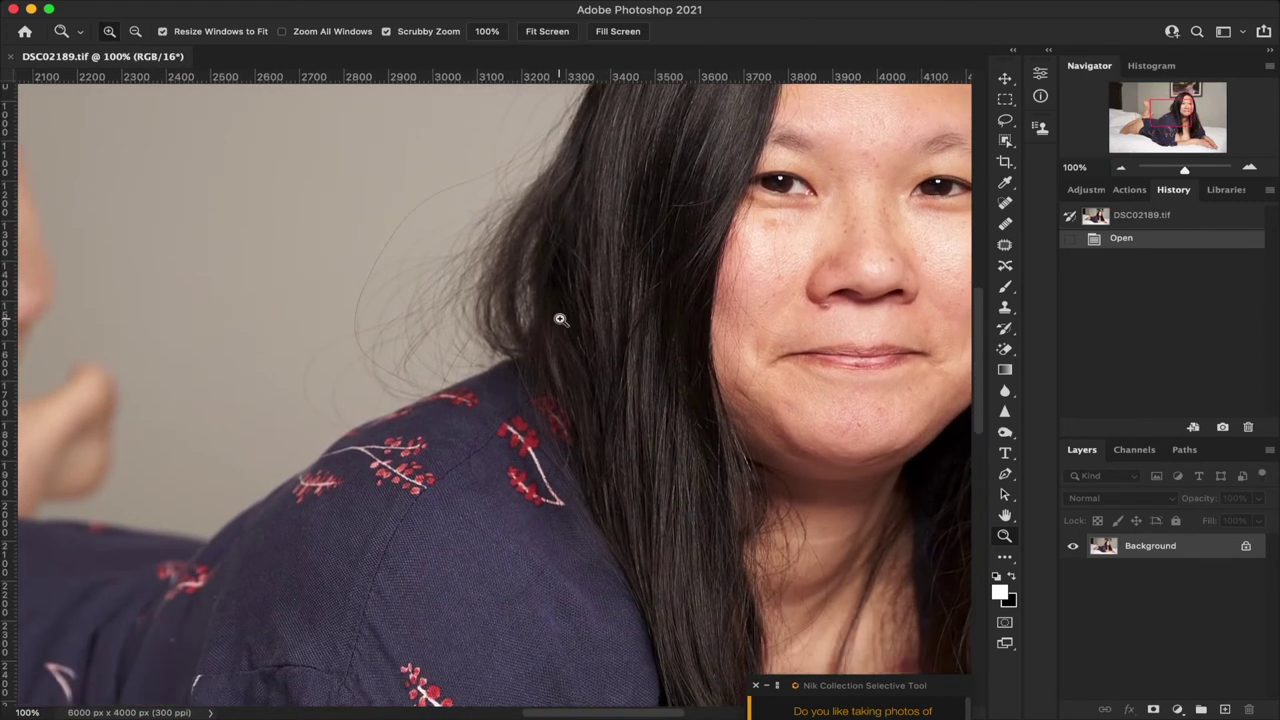
pyautogui.scroll(-6, 560, 318)
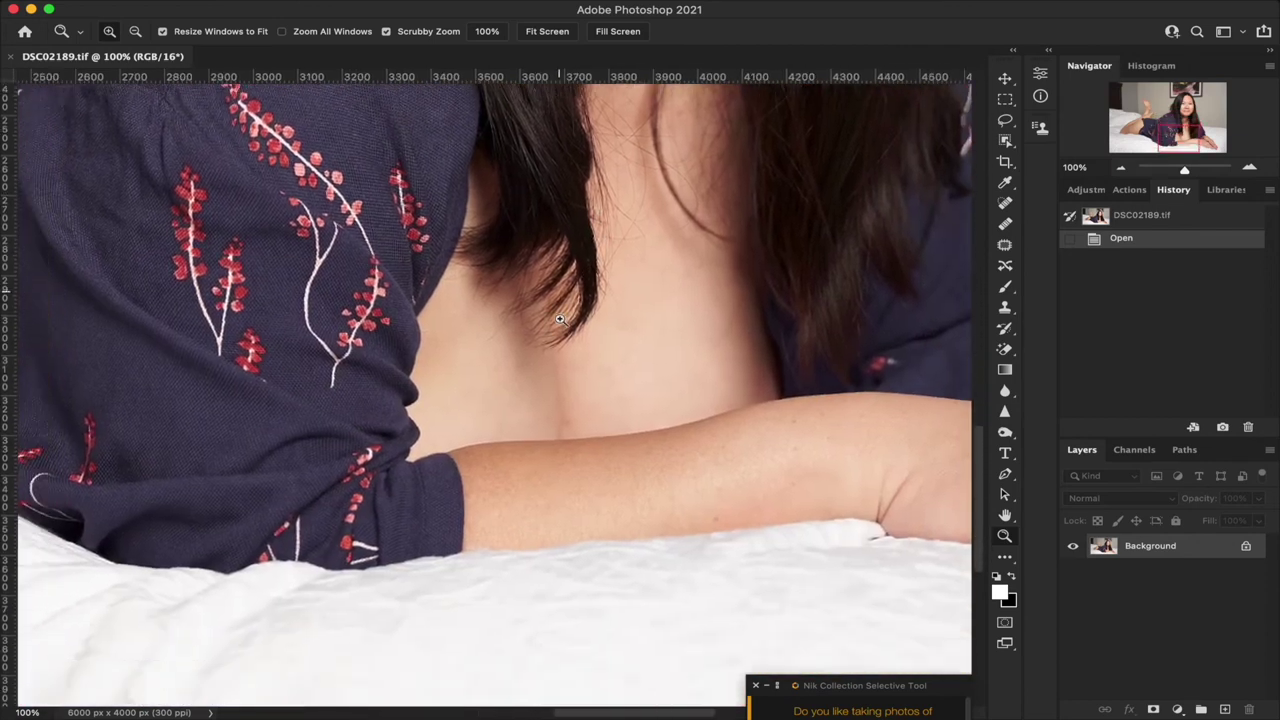
pyautogui.hscroll(8, 560, 318)
pyautogui.scroll(5, 560, 318)
pyautogui.hscroll(-10, 560, 318)
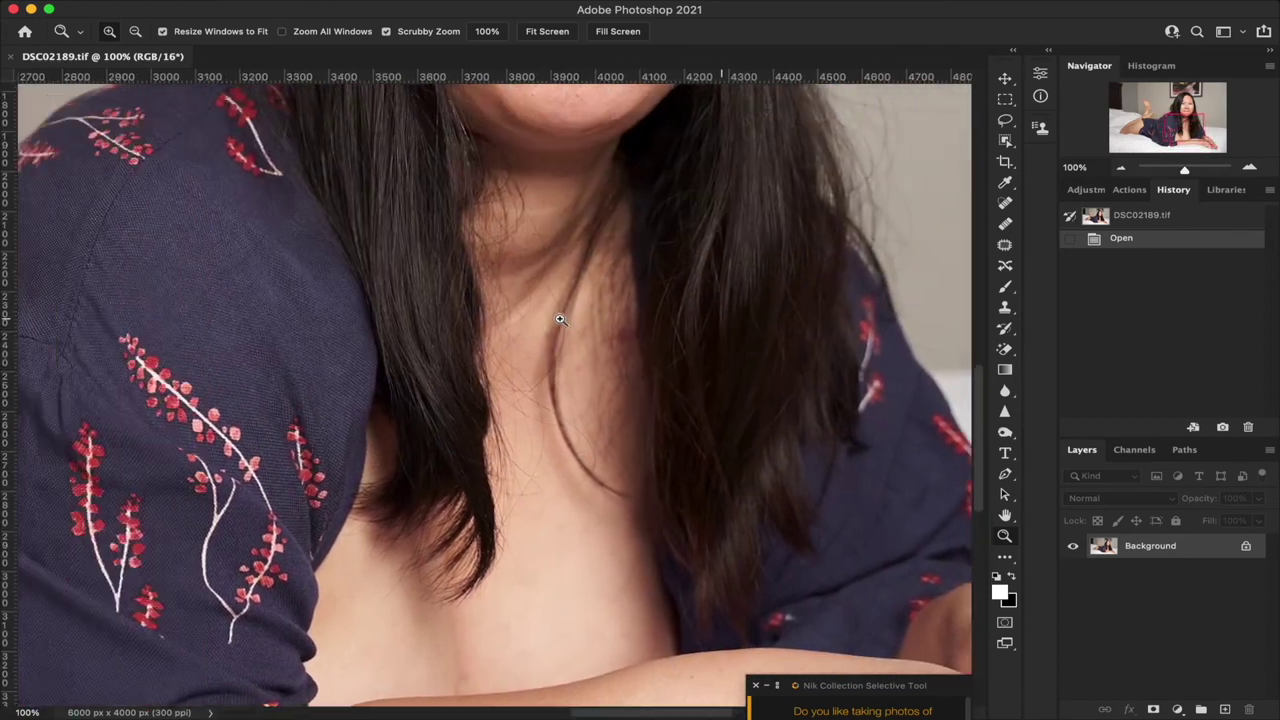
pyautogui.scroll(7, 560, 318)
pyautogui.hscroll(2, 560, 318)
pyautogui.scroll(4, 560, 318)
pyautogui.hscroll(4, 560, 318)
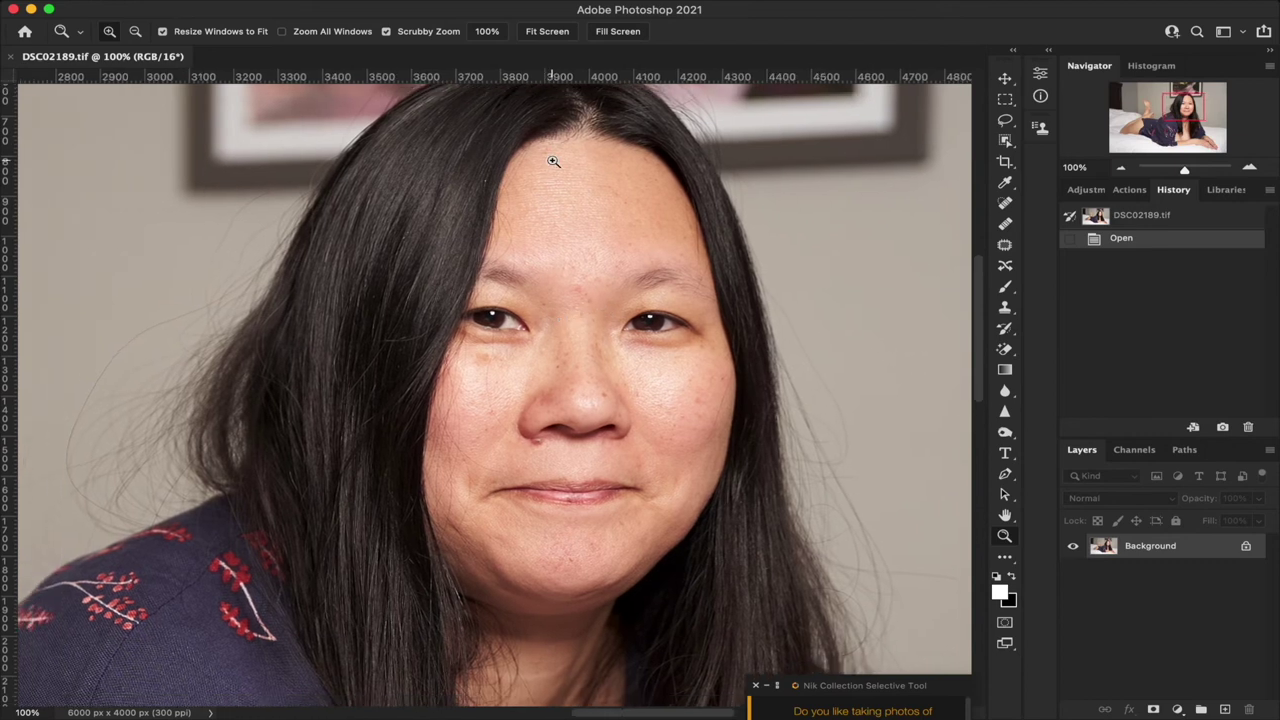
pyautogui.click(545, 31)
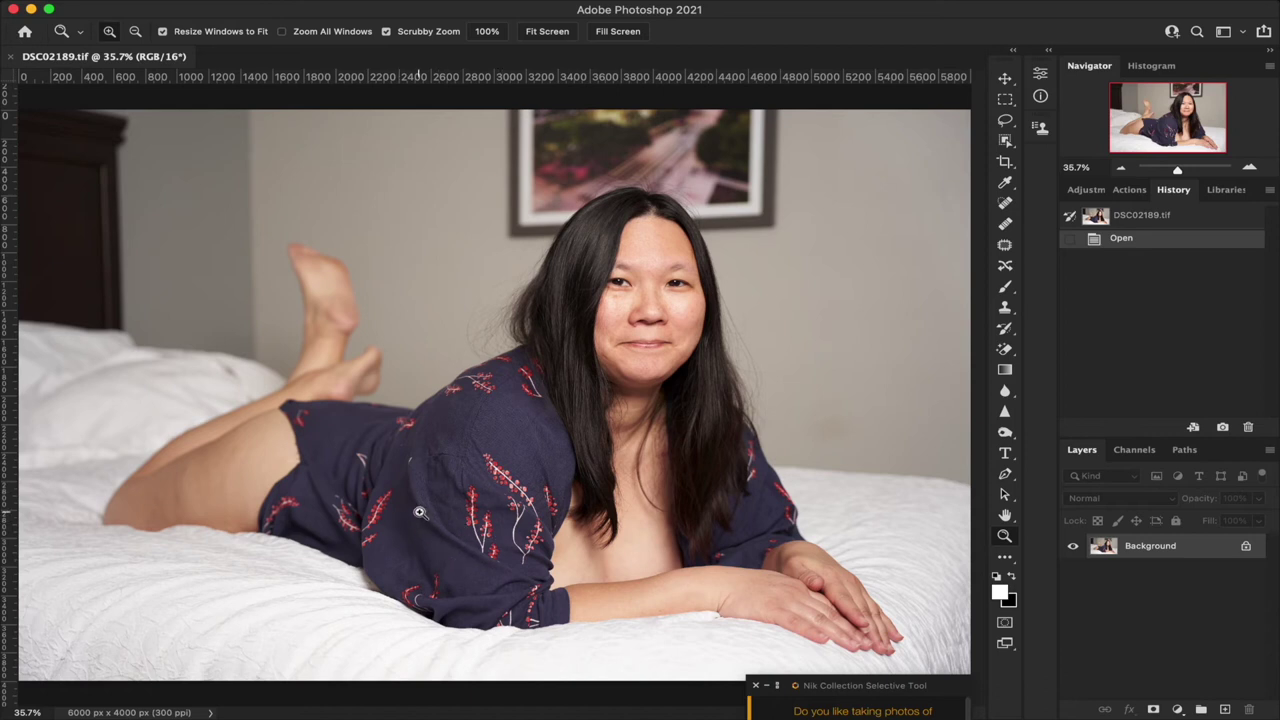
pyautogui.moveTo(420, 512); pyautogui.dragTo(419, 510)
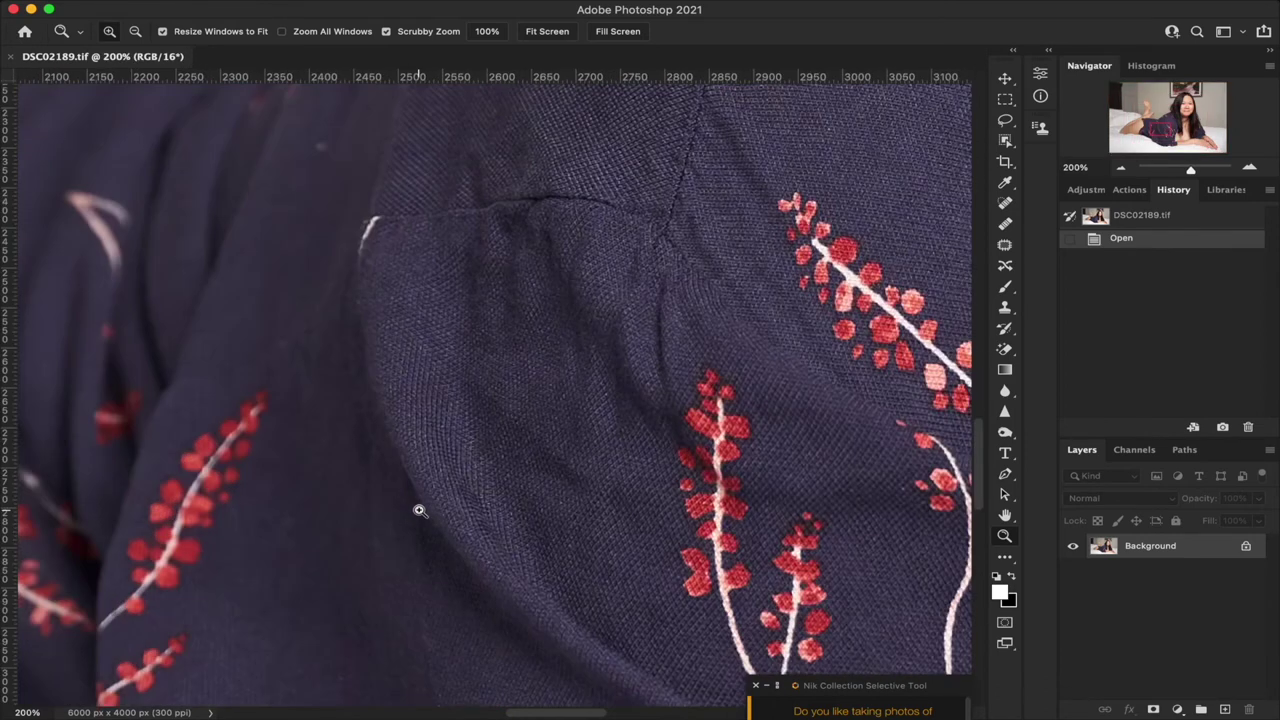
pyautogui.click(546, 31)
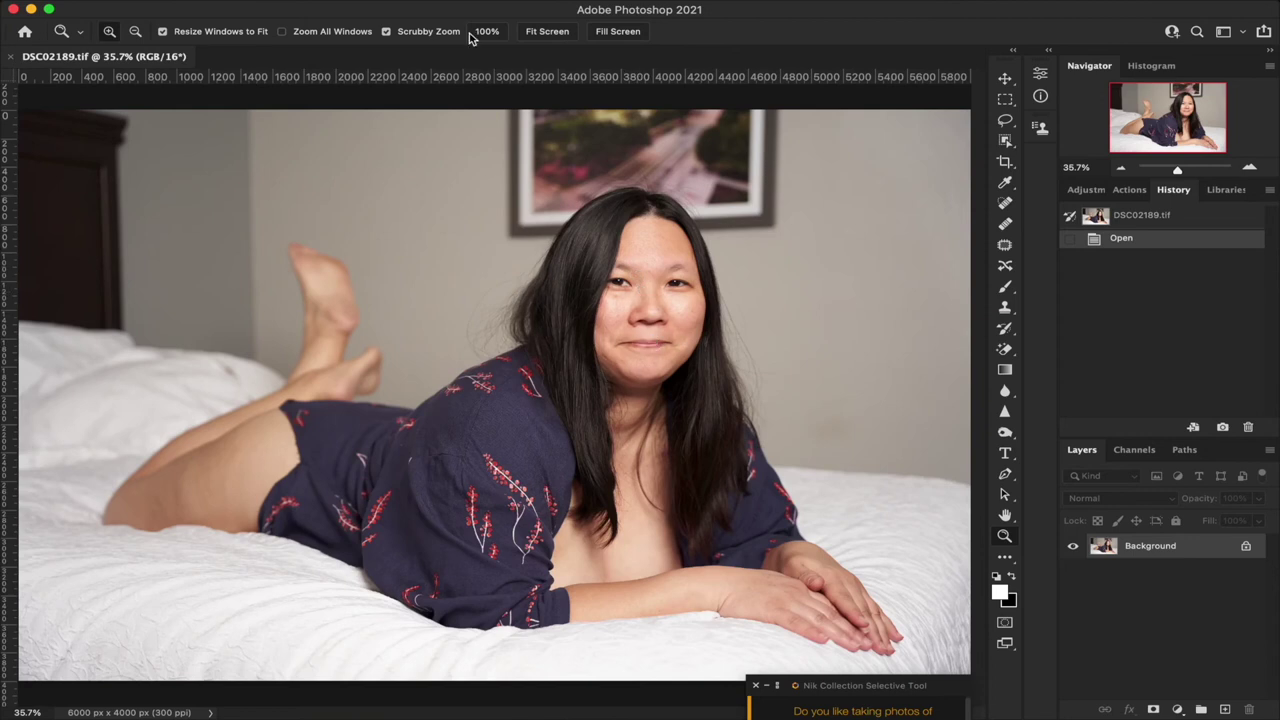
# - Launch Filter > Athentech Imaging > Perfectly Clear v3 on the portrait
pyautogui.moveTo(468, 3)
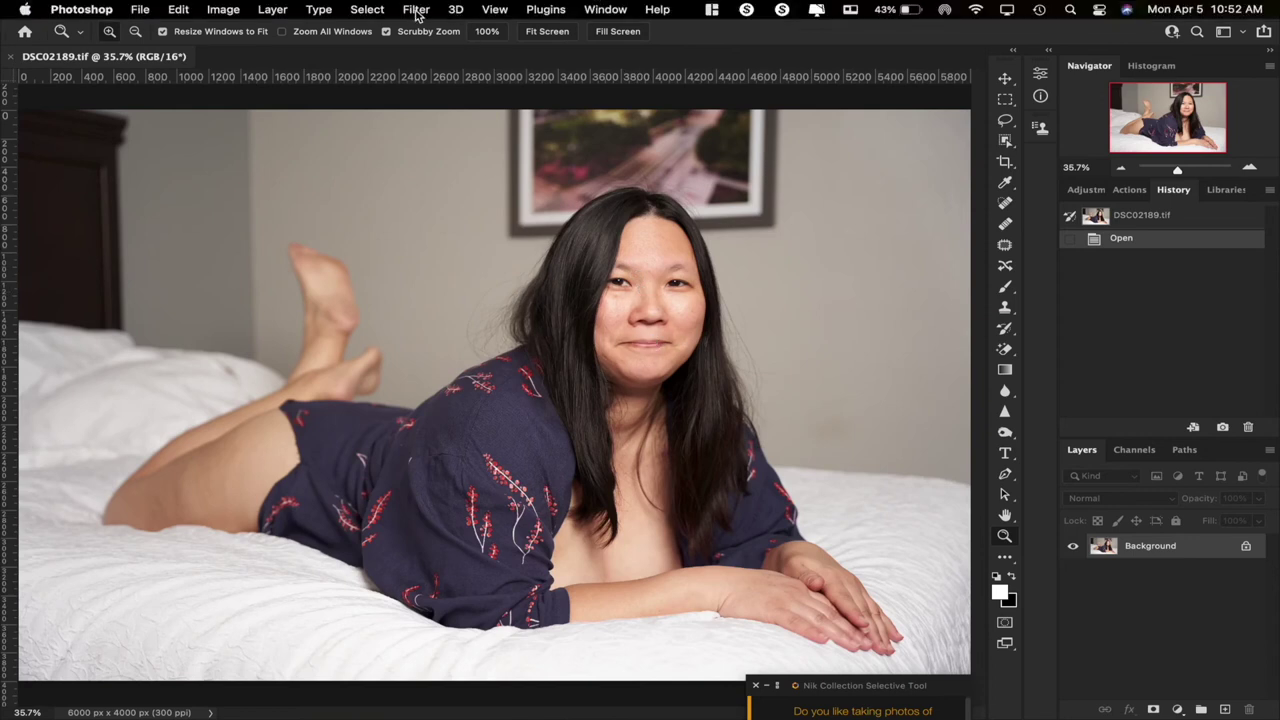
pyautogui.click(418, 10)
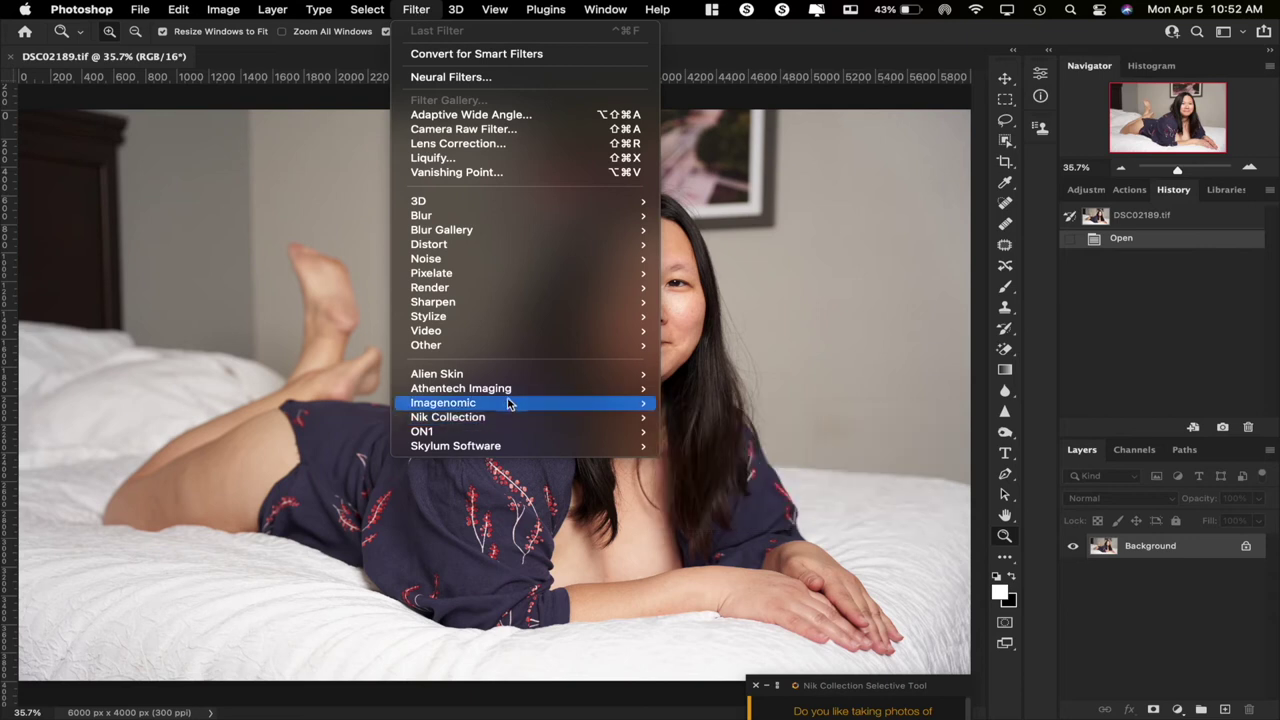
pyautogui.moveTo(508, 402)
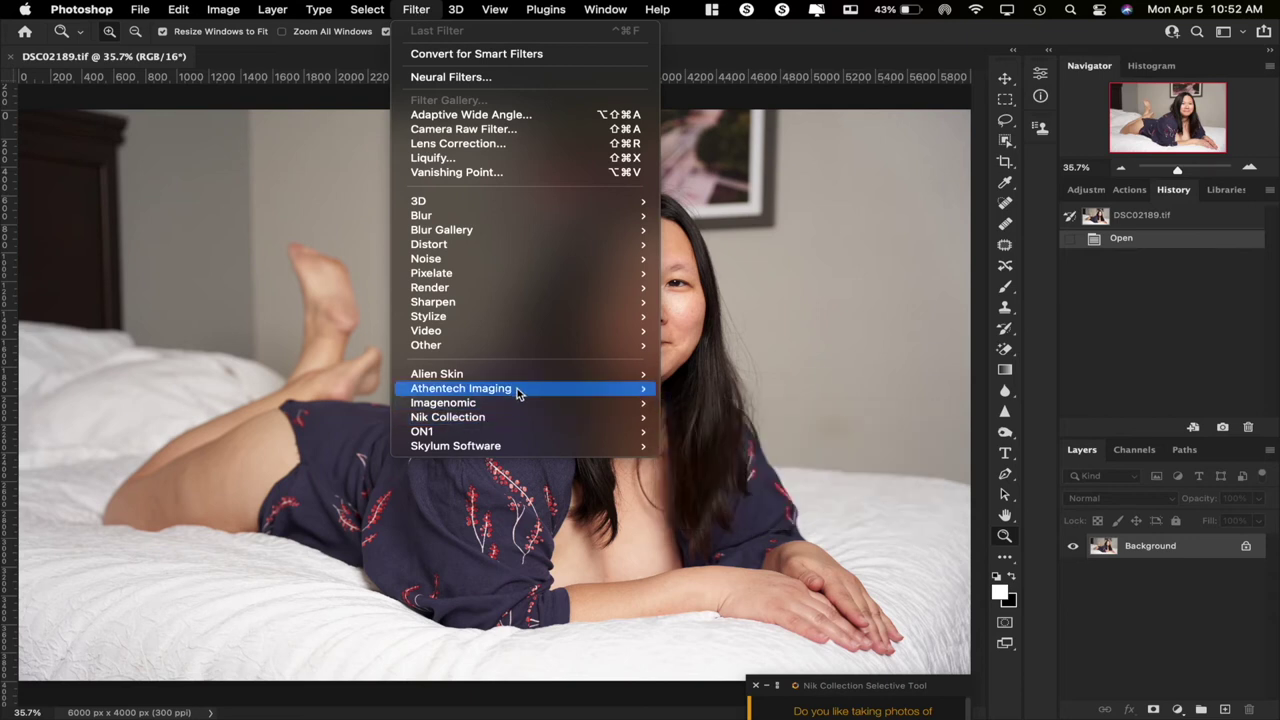
pyautogui.click(739, 389)
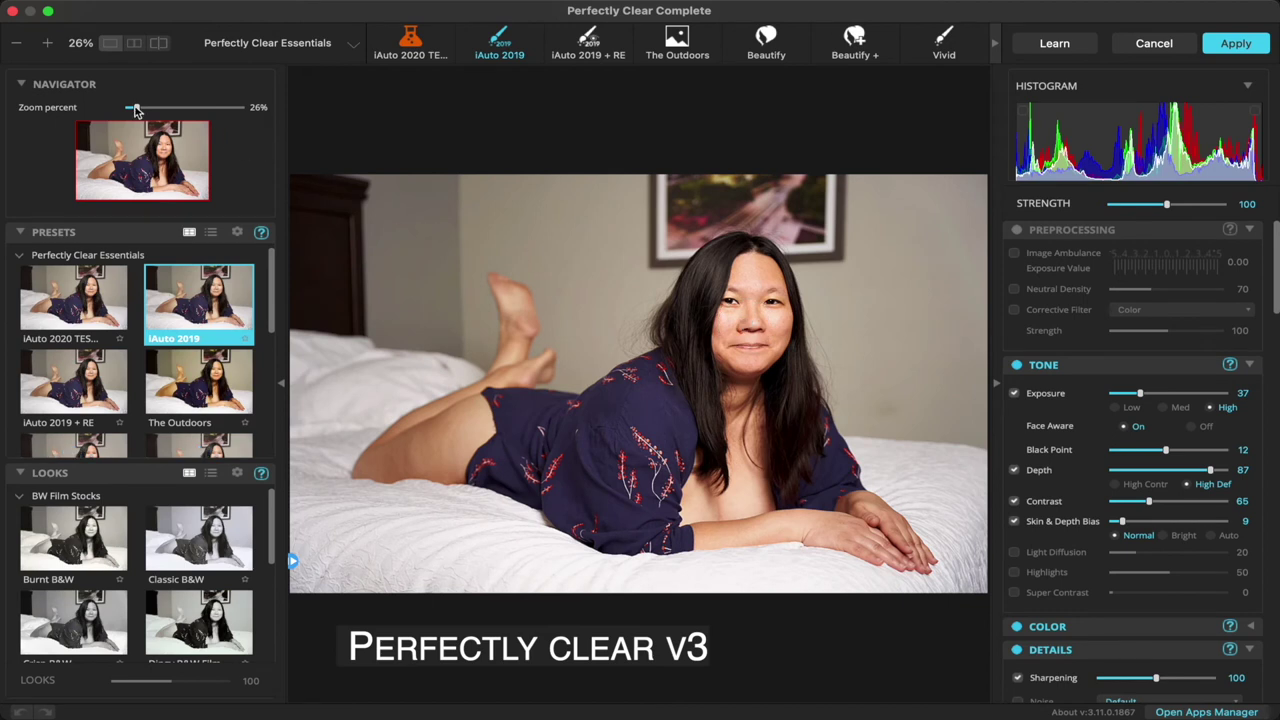
# - Zoom to 108% on her face and apply Beautify, comparing it with the original
pyautogui.moveTo(136, 110); pyautogui.dragTo(168, 112)
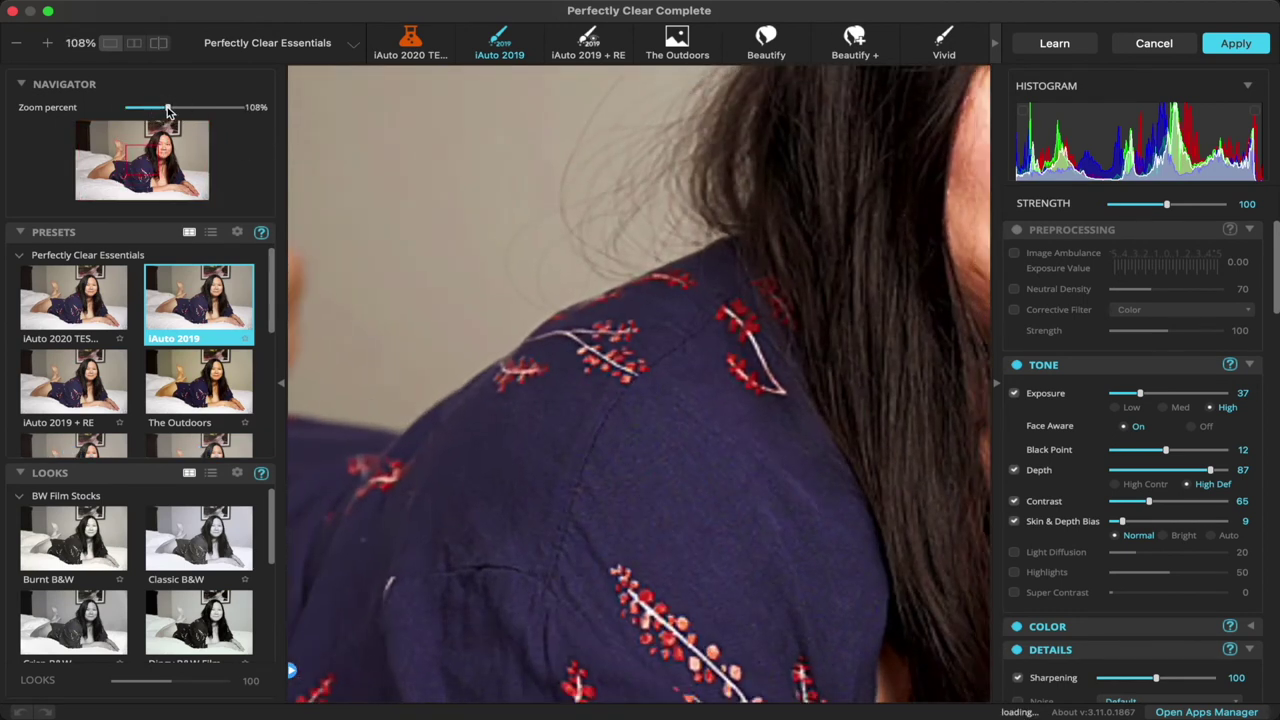
pyautogui.moveTo(145, 158); pyautogui.dragTo(165, 151)
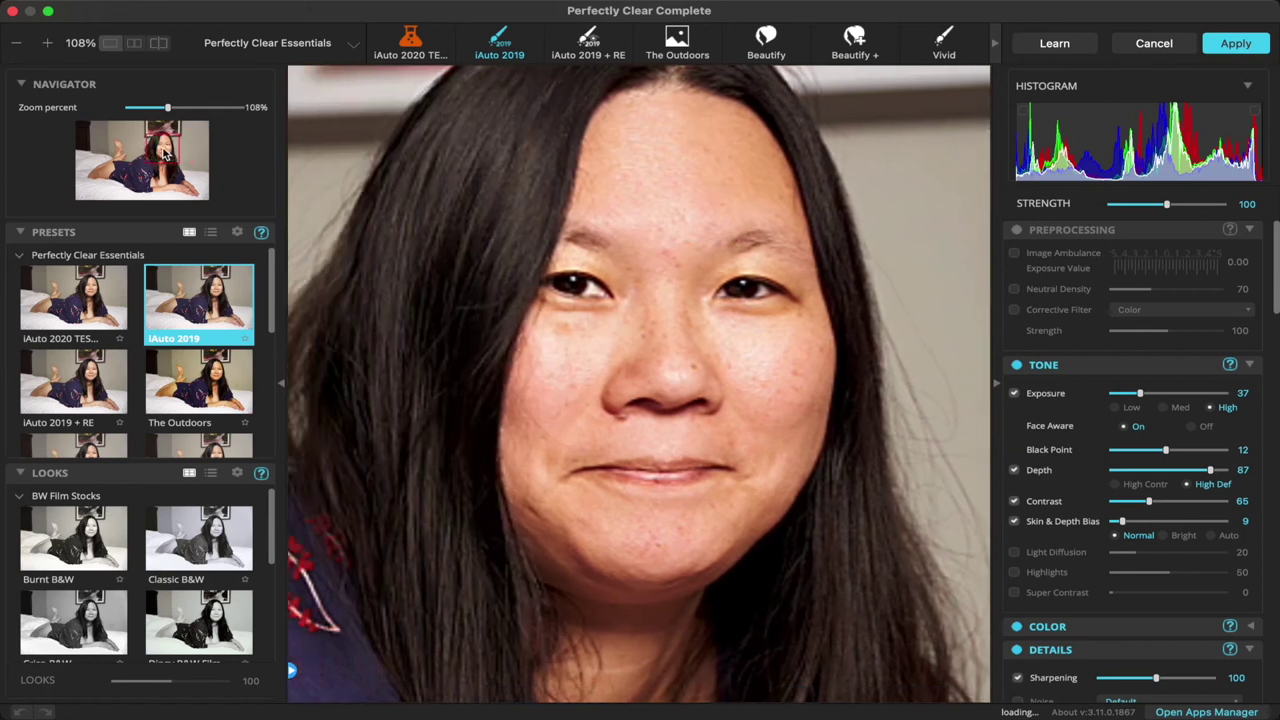
pyautogui.click(767, 42)
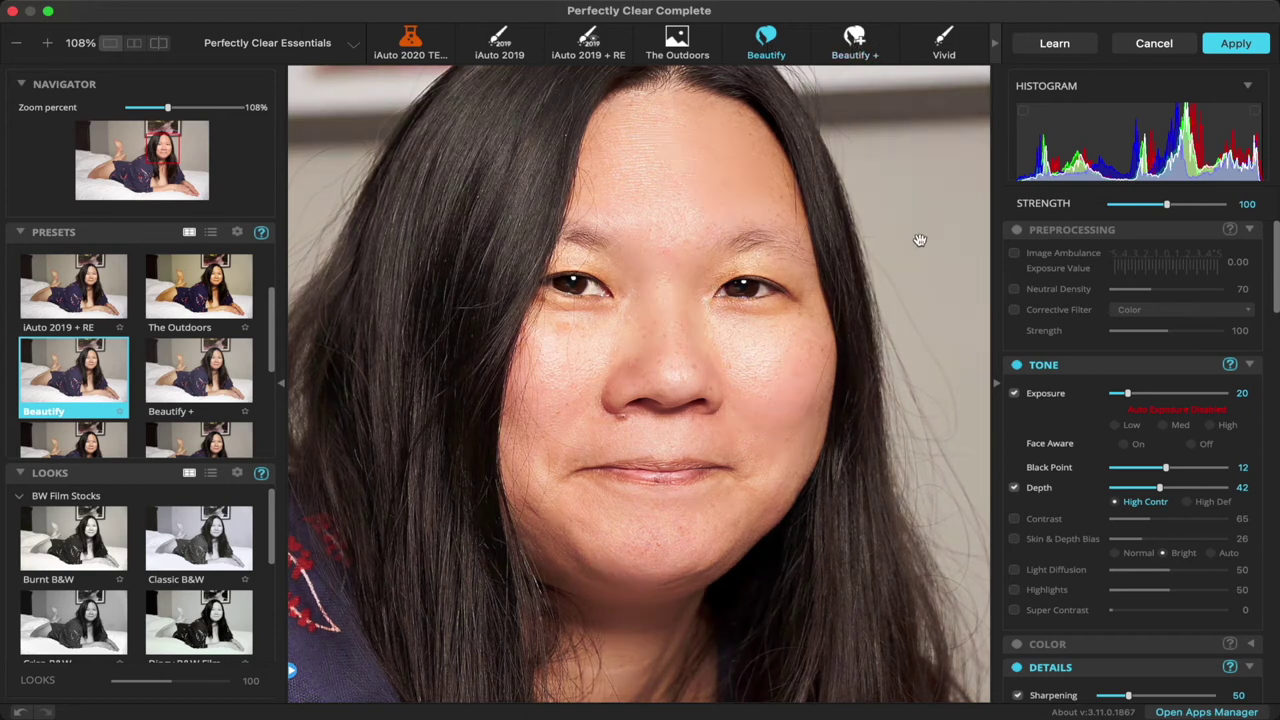
pyautogui.click(672, 330)
pyautogui.scroll(-3, 680, 362)
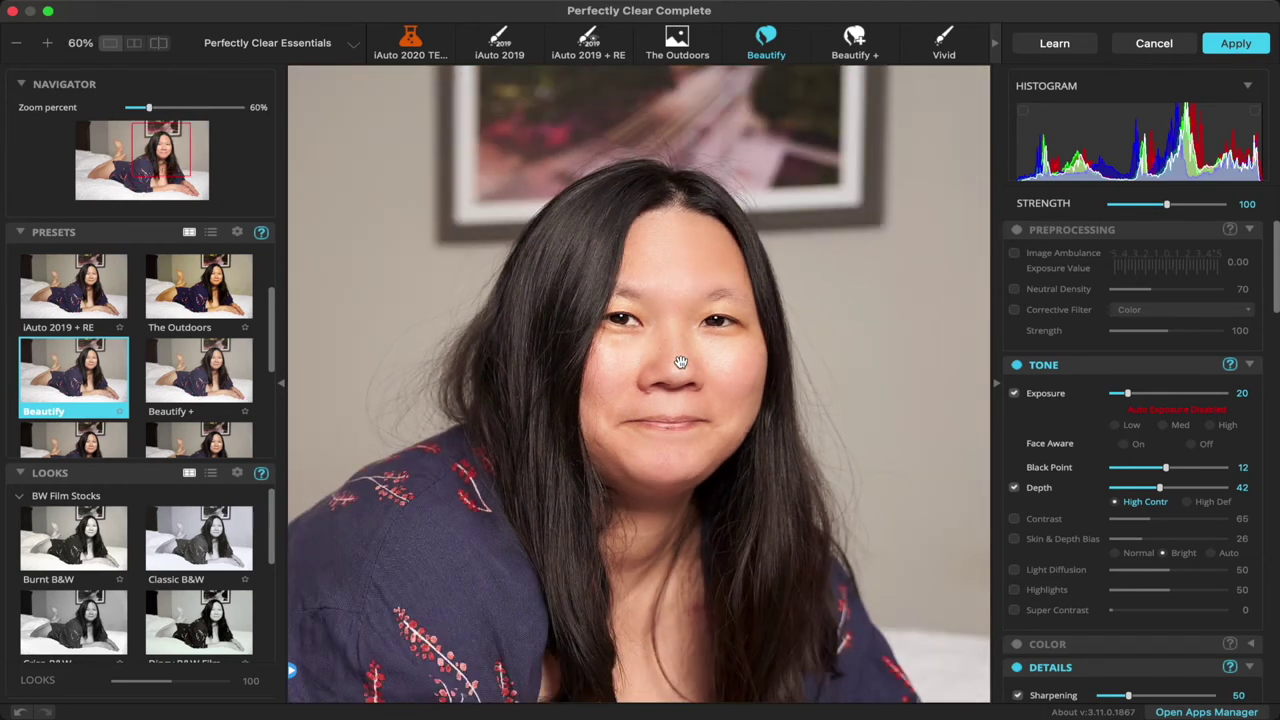
pyautogui.scroll(3, 680, 362)
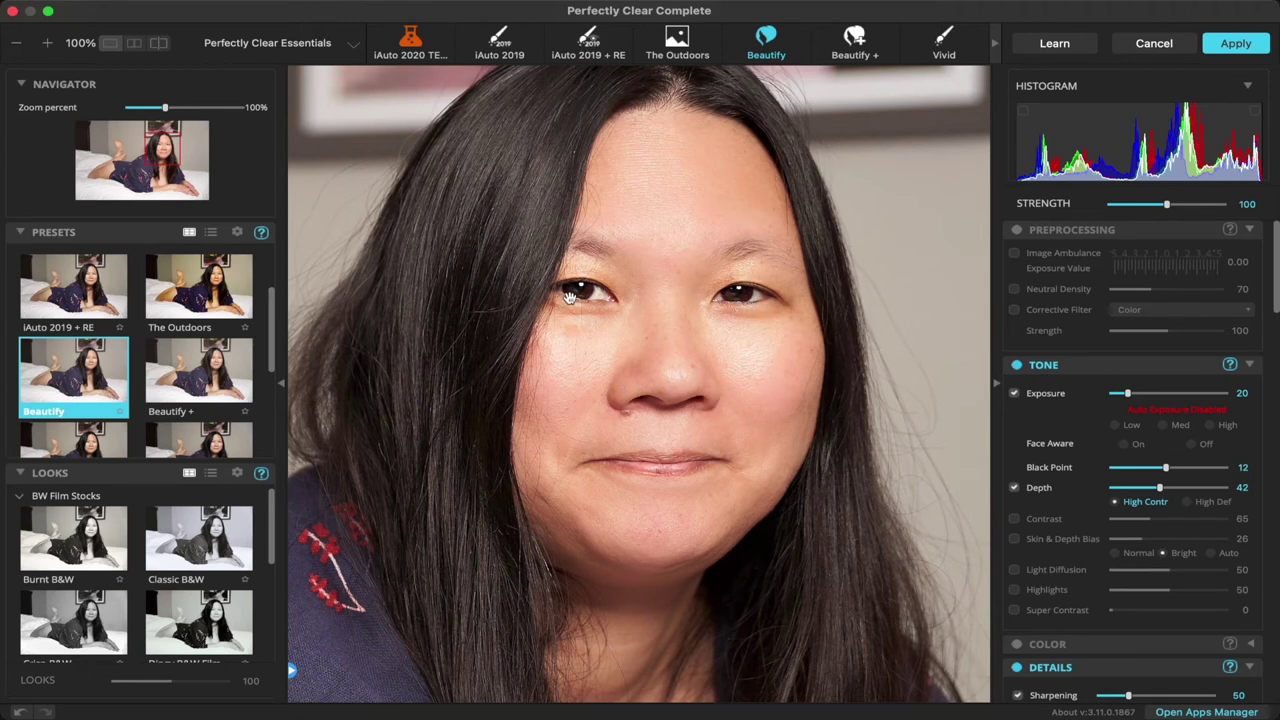
# - Try Beautify + against the original, then go back to Beautify
pyautogui.click(856, 40)
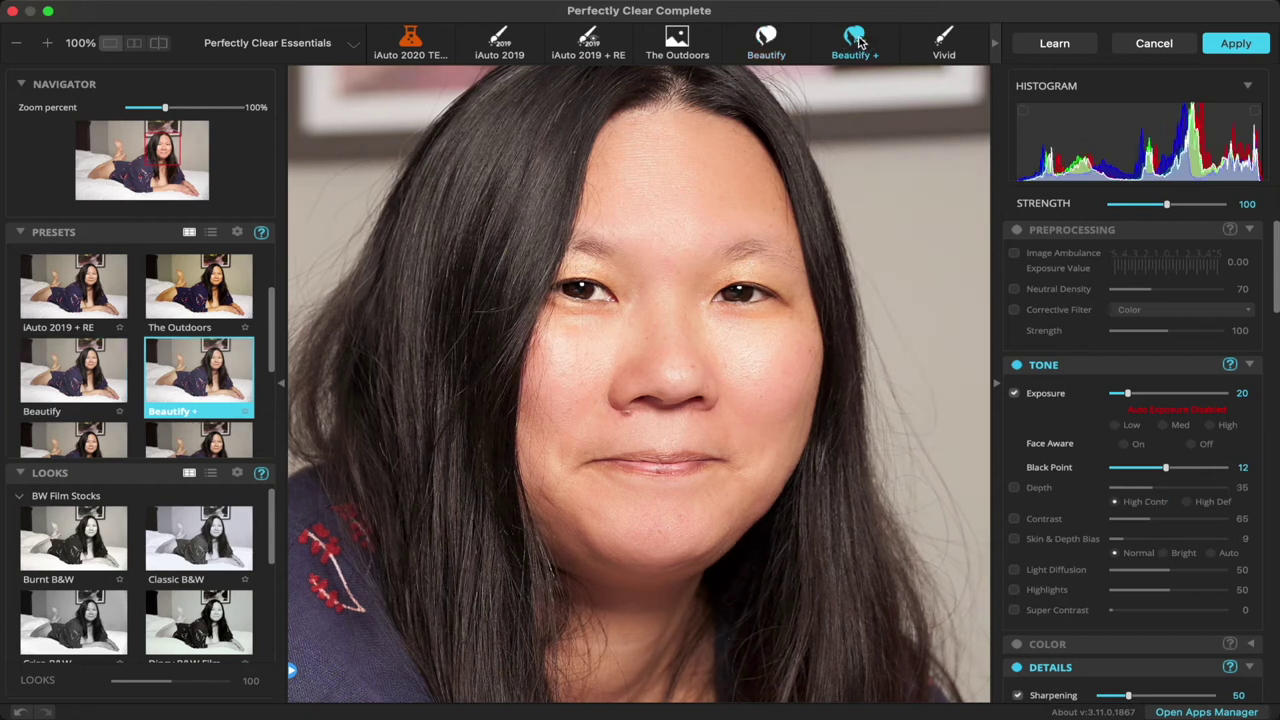
pyautogui.click(653, 366)
pyautogui.click(770, 40)
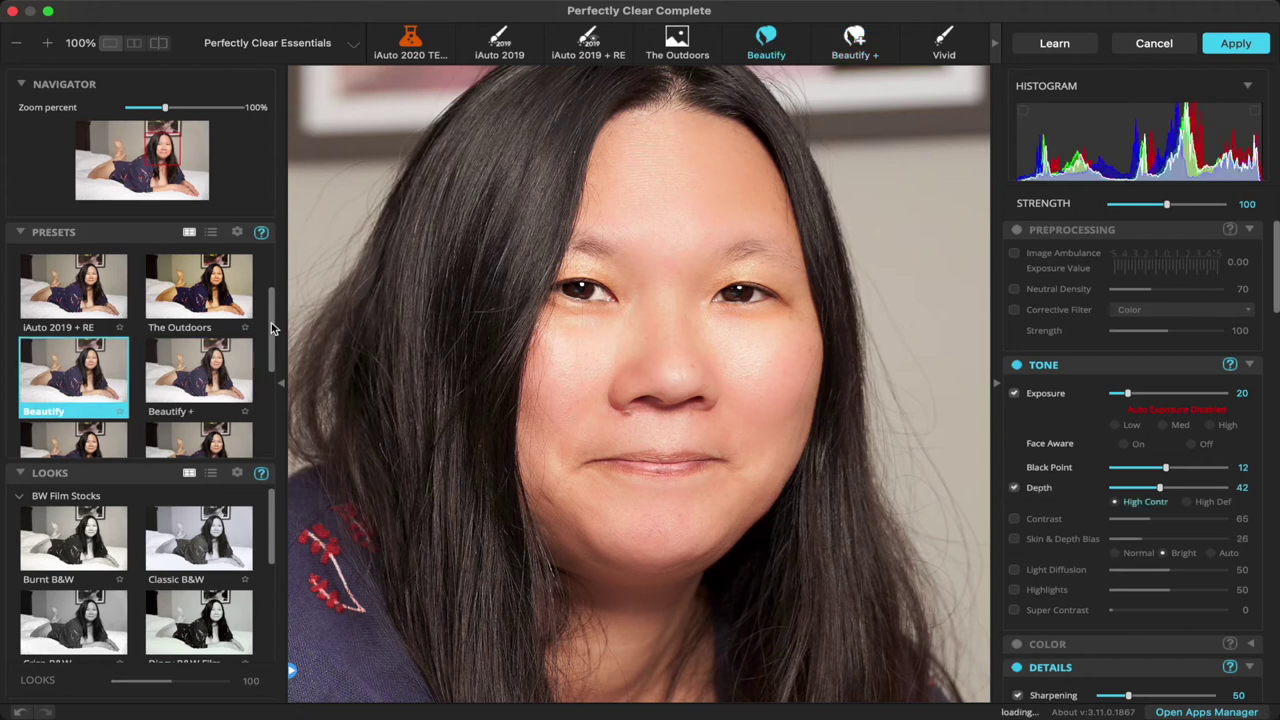
# - Set the Skin Smooth Area to Full Body
pyautogui.moveTo(271, 322)
pyautogui.mouseDown()
pyautogui.moveTo(266, 423)
pyautogui.moveTo(268, 316)
pyautogui.mouseUp()
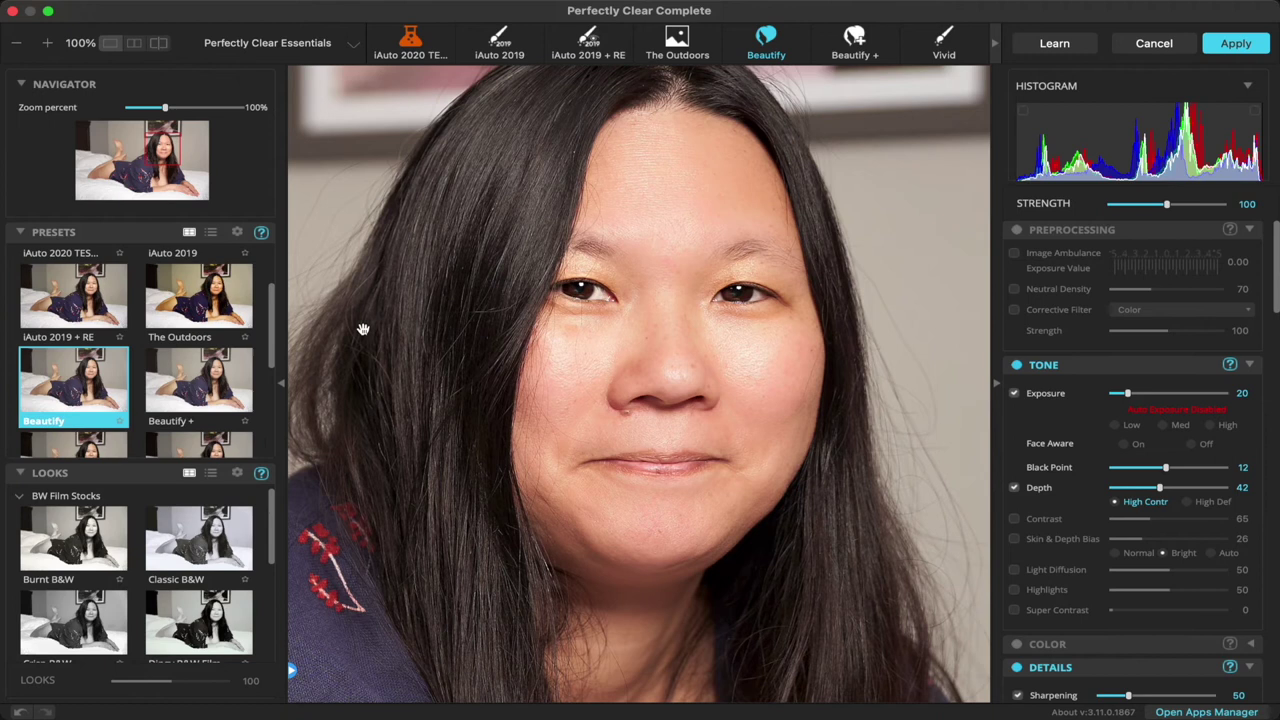
pyautogui.scroll(-15, 1113, 390)
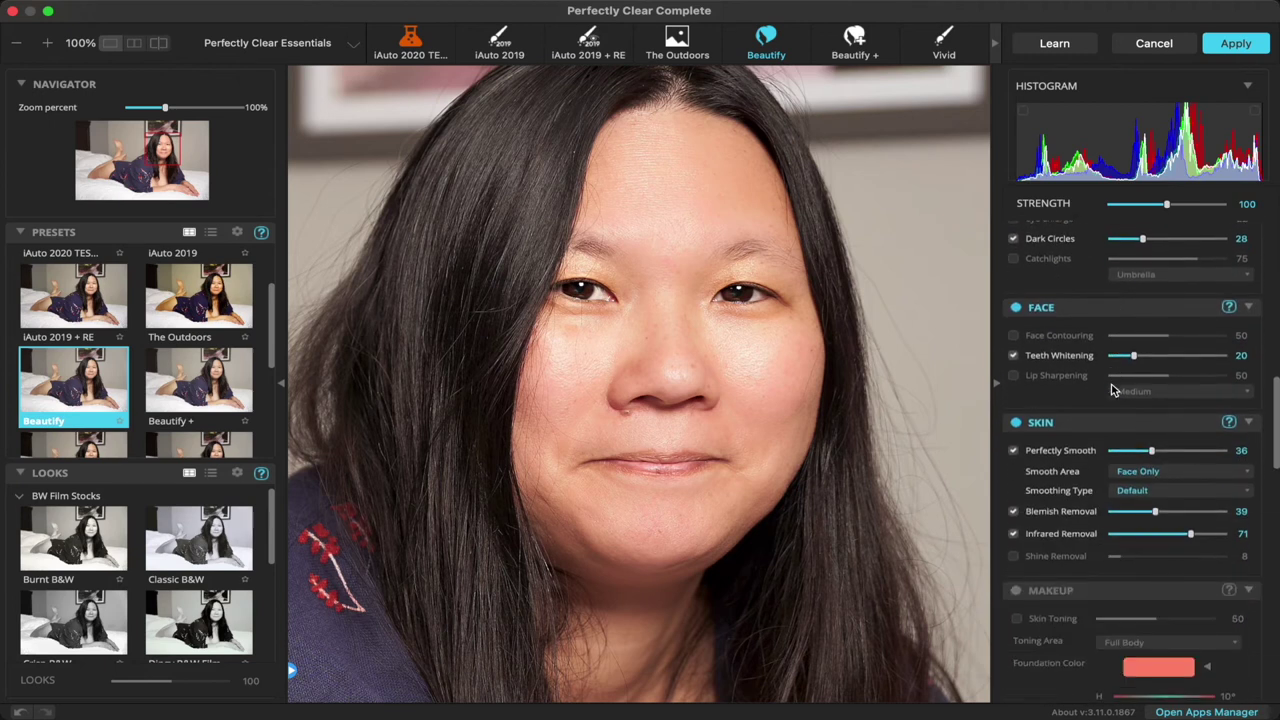
pyautogui.scroll(-2, 1113, 390)
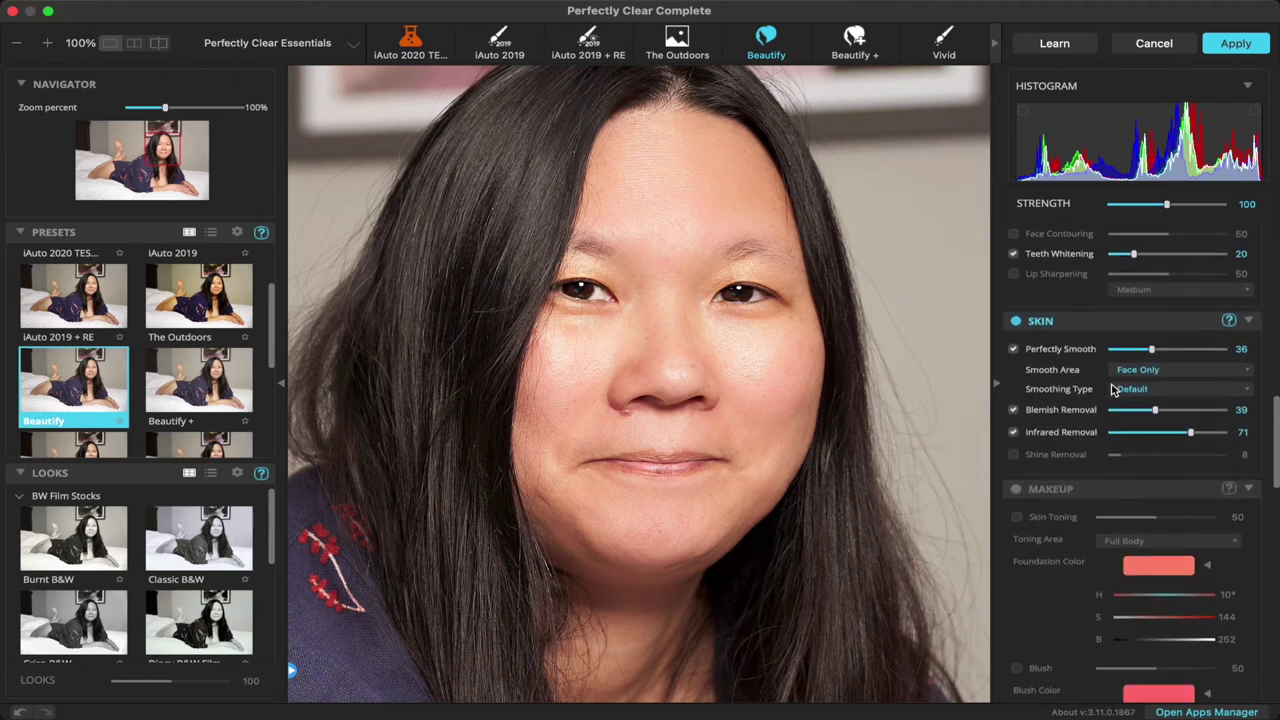
pyautogui.click(1171, 371)
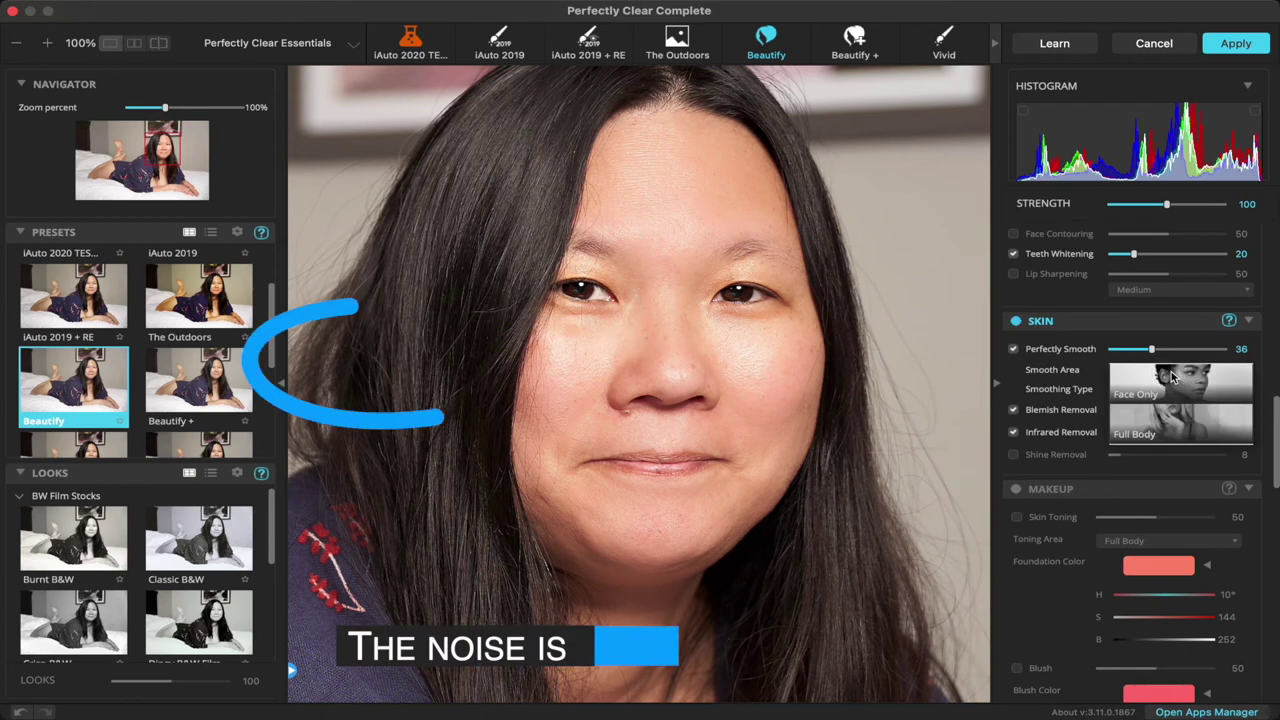
pyautogui.click(1174, 432)
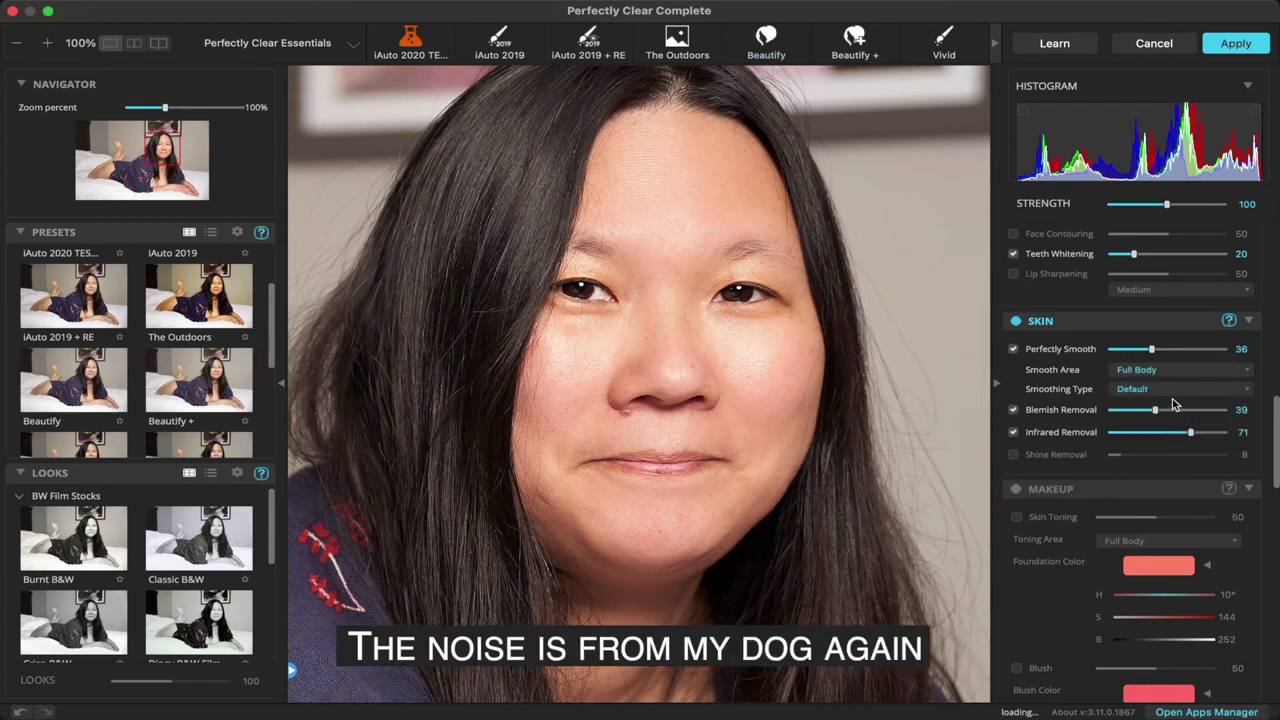
# - Zoom the preview out to 51% to check her body, then apply the edits
pyautogui.scroll(-6, 1169, 414)
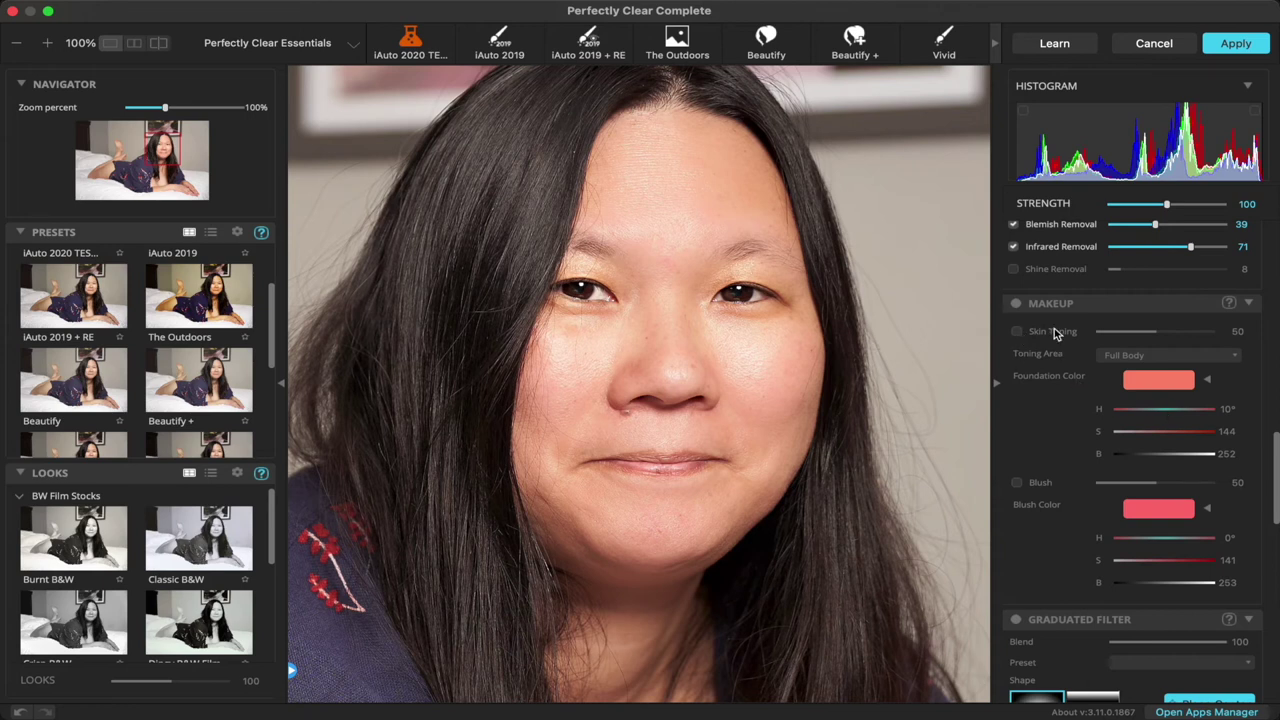
pyautogui.scroll(-4, 1121, 323)
pyautogui.scroll(6, 1121, 323)
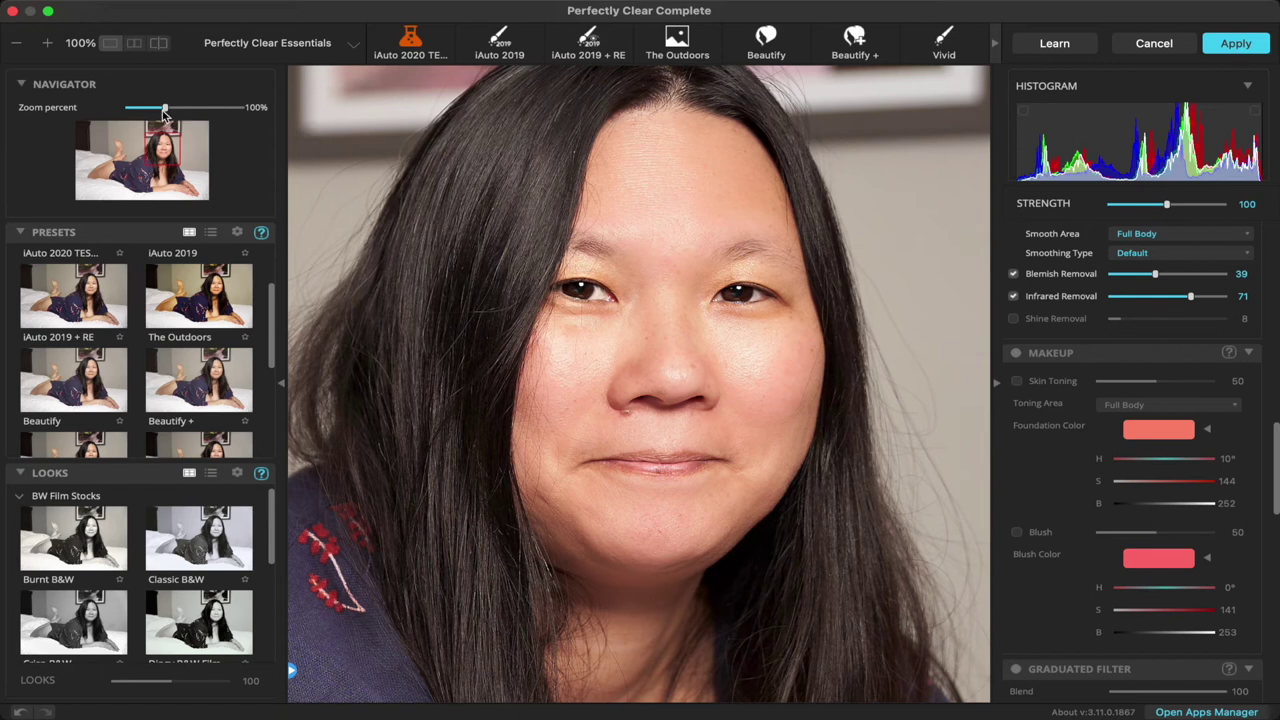
pyautogui.moveTo(165, 112); pyautogui.dragTo(147, 114)
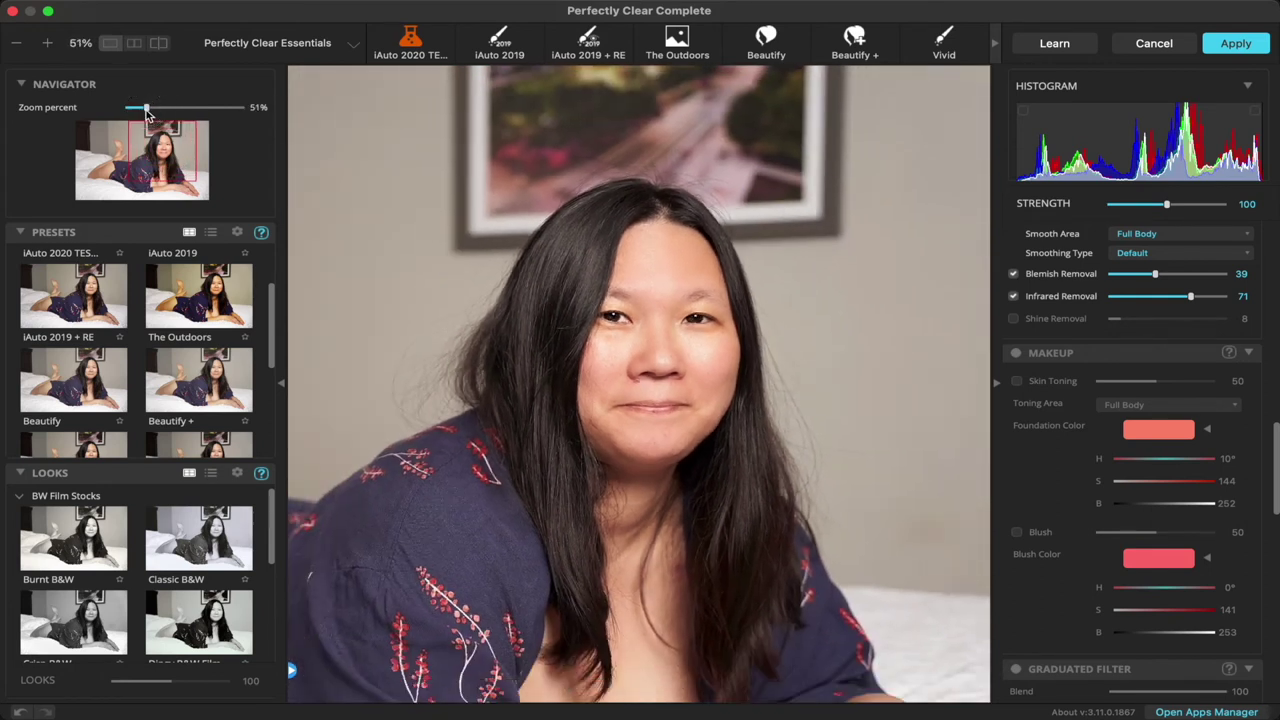
pyautogui.moveTo(580, 277); pyautogui.dragTo(678, 210)
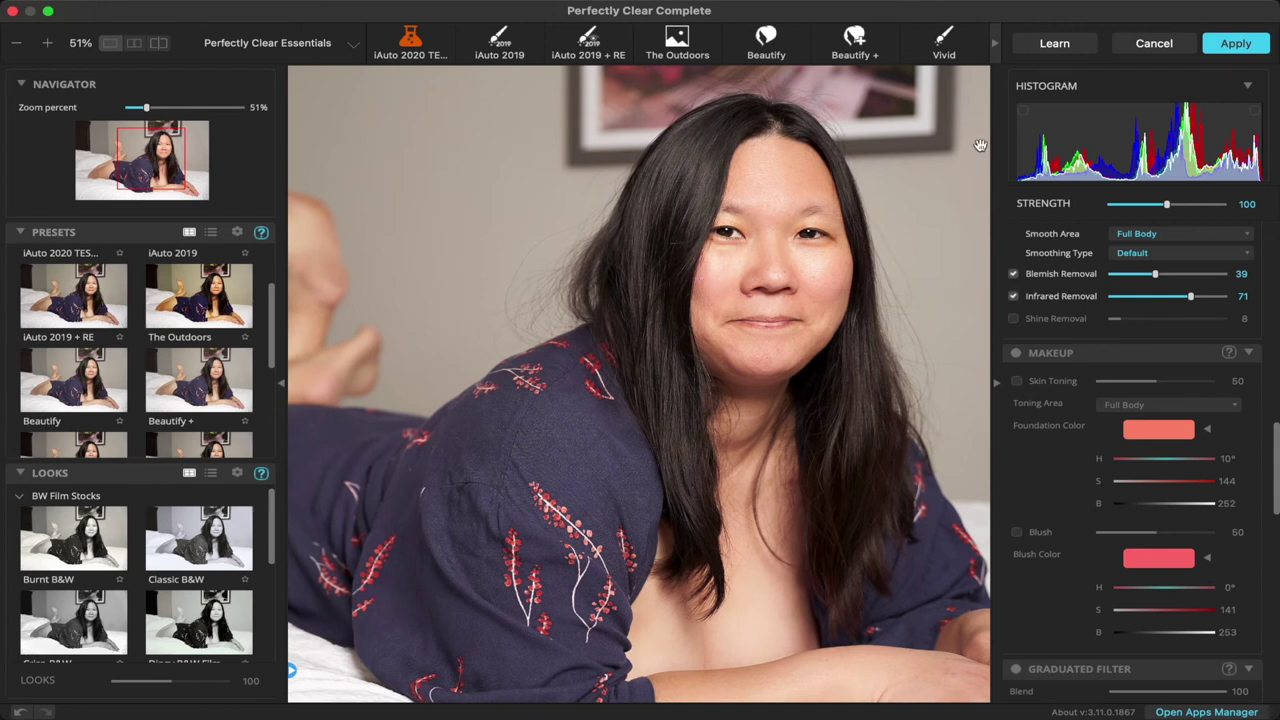
pyautogui.click(1230, 50)
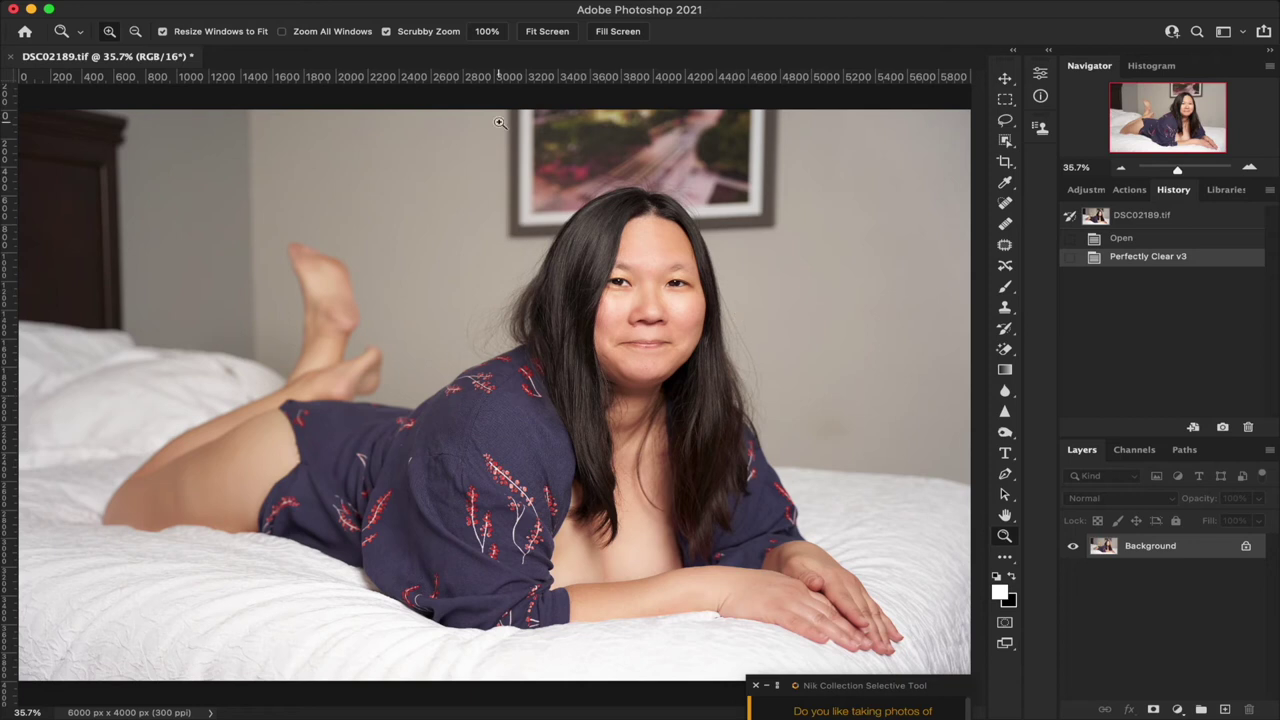
# - Open Filter > Liquify on DSC02189.tif
pyautogui.moveTo(488, 5)
pyautogui.click(418, 10)
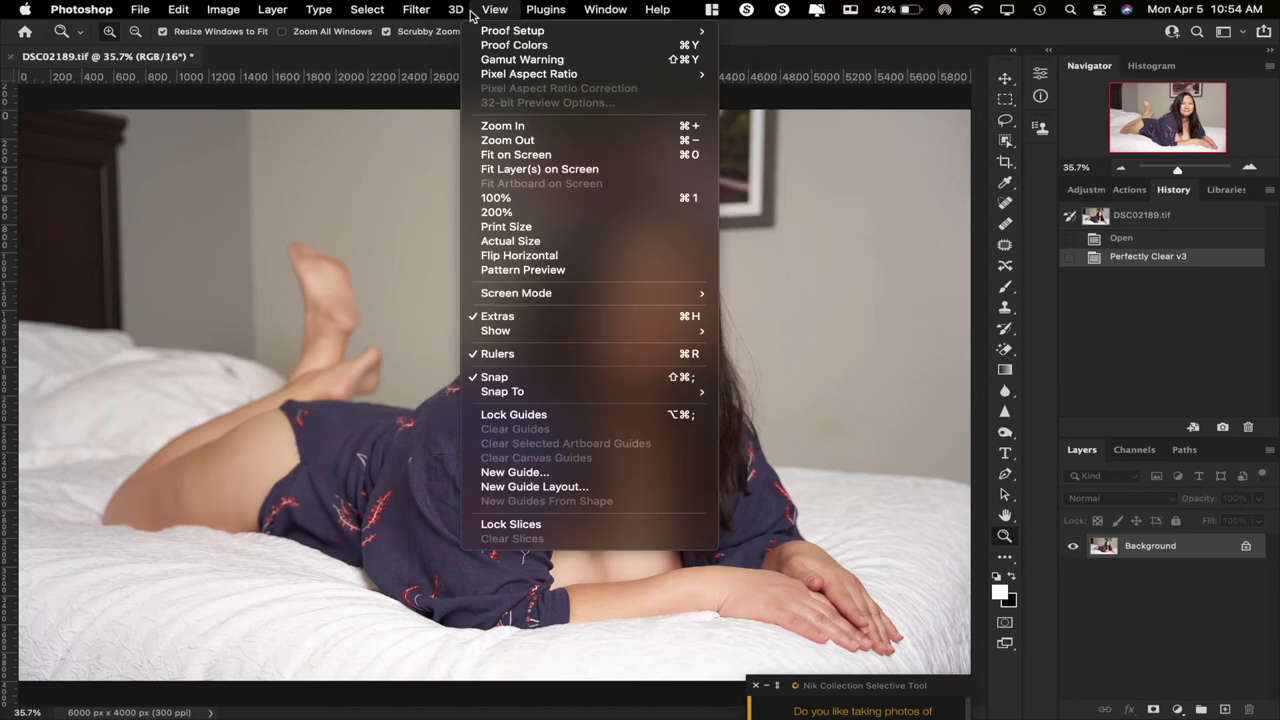
pyautogui.moveTo(425, 12)
pyautogui.click(453, 157)
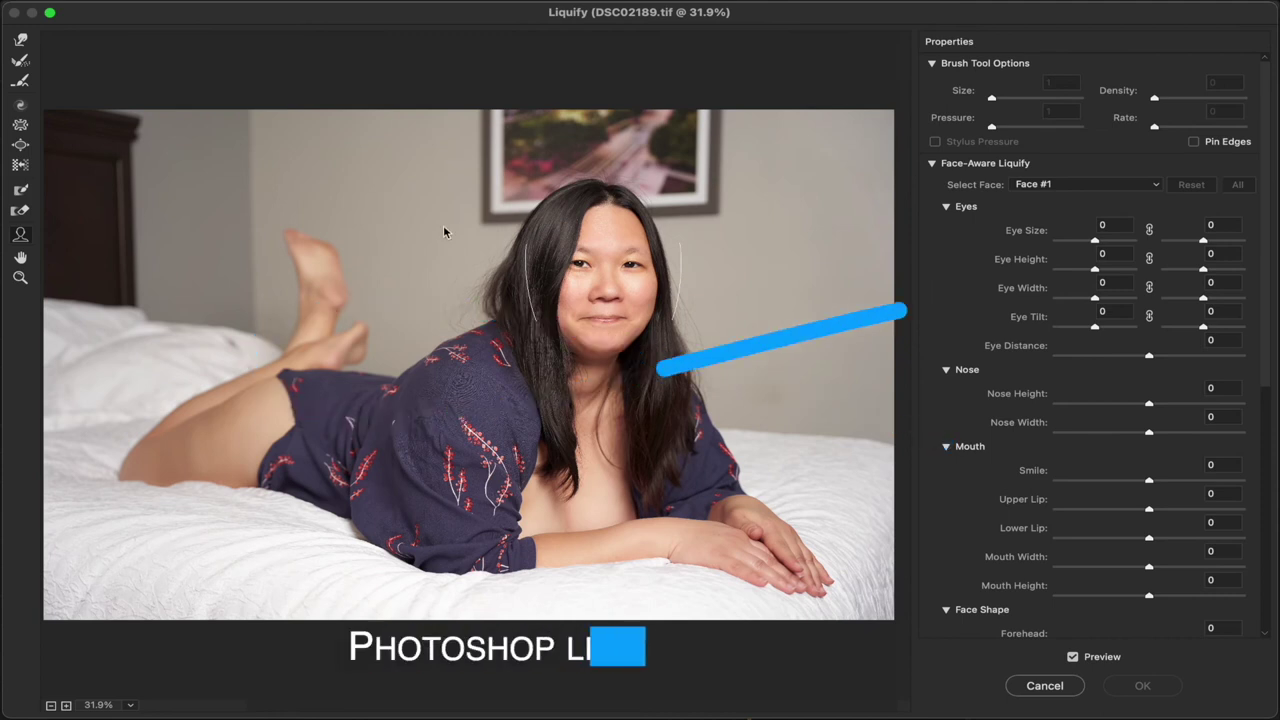
# - With the Forward Warp brush at size 557, push in the hip and arm edges
pyautogui.click(21, 42)
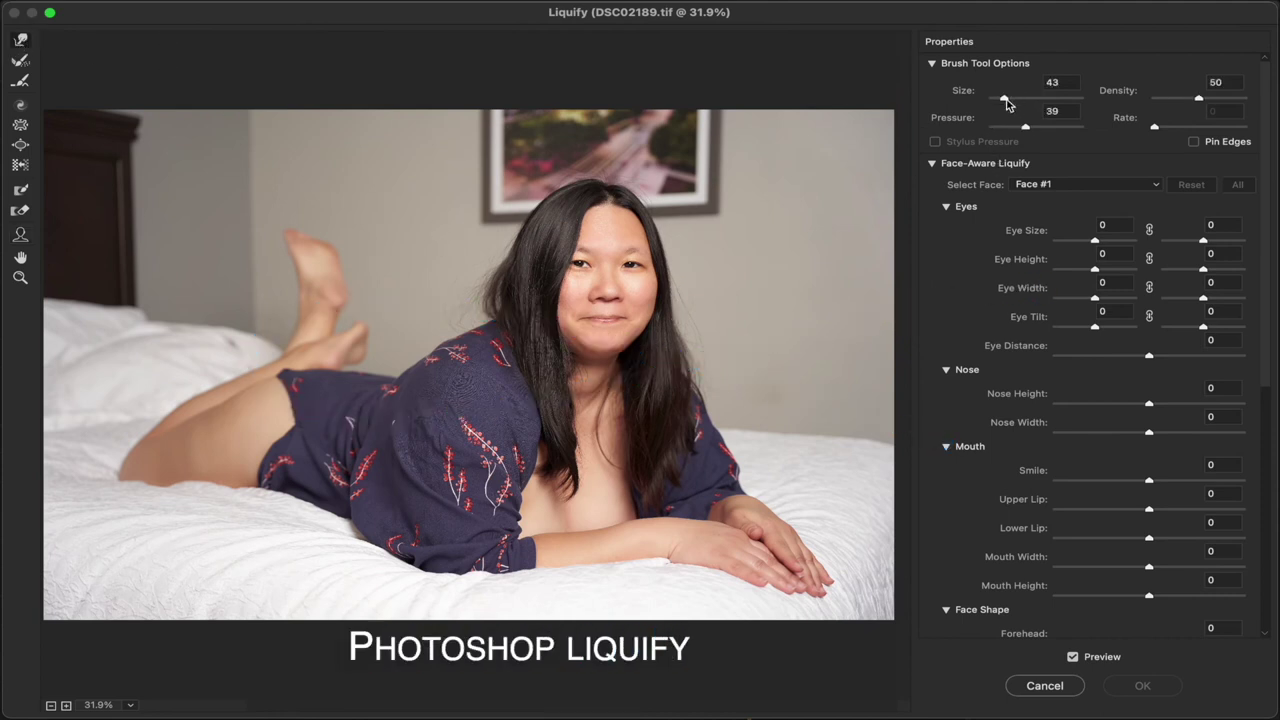
pyautogui.moveTo(1005, 98); pyautogui.dragTo(1021, 97)
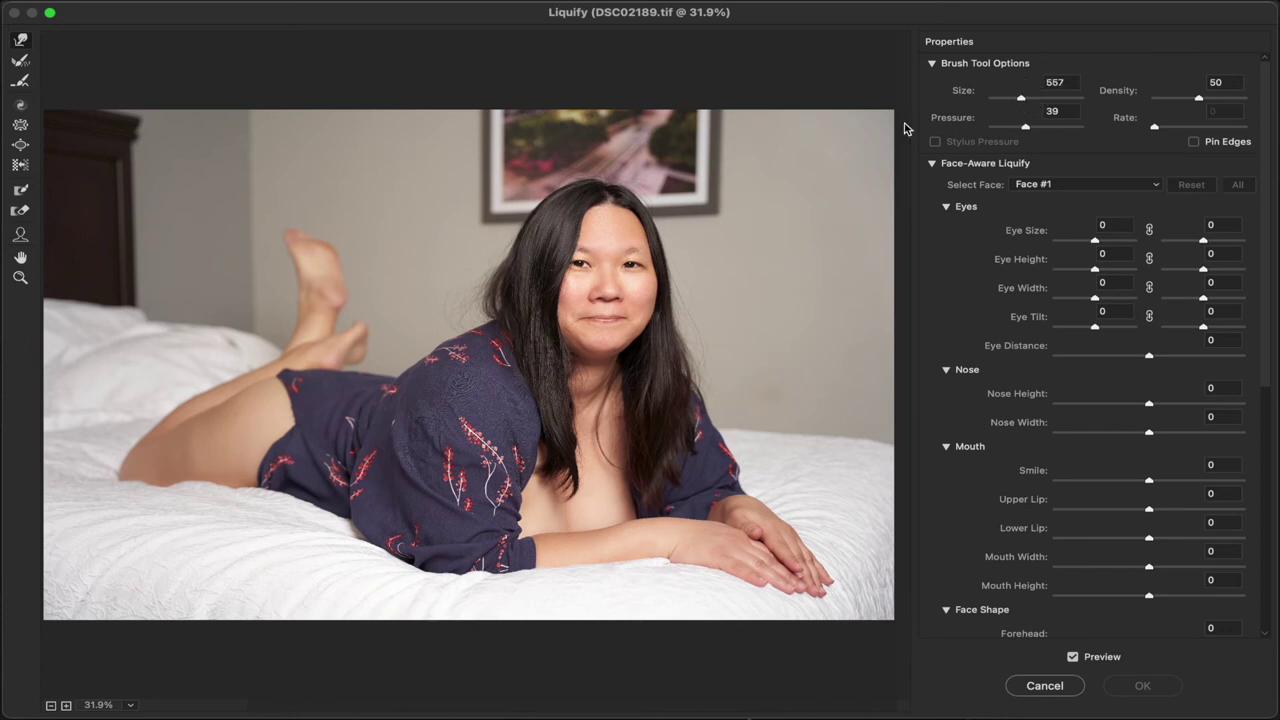
pyautogui.moveTo(394, 322)
pyautogui.mouseDown()
pyautogui.moveTo(385, 363)
pyautogui.moveTo(445, 335)
pyautogui.moveTo(394, 350)
pyautogui.moveTo(440, 329)
pyautogui.mouseUp()
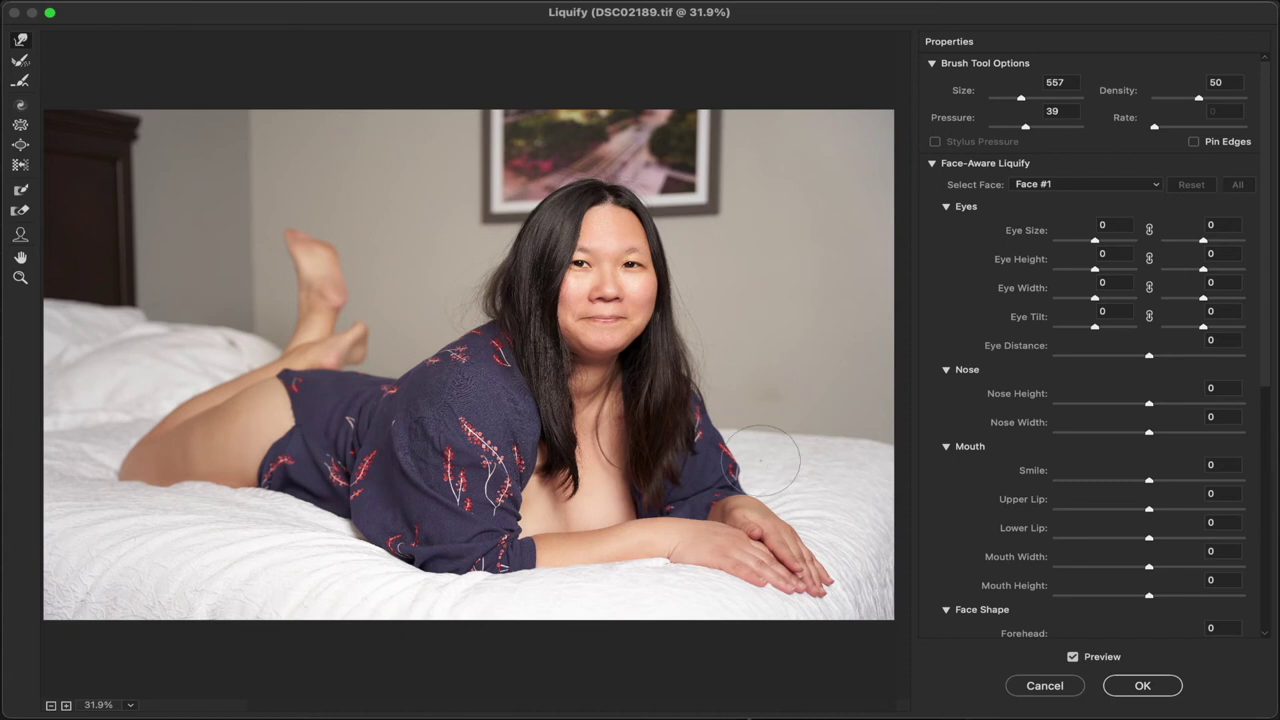
pyautogui.moveTo(765, 455); pyautogui.dragTo(742, 458)
# - Enlarge the warp brush to 784 and reshape the hair, chest, leg and hip contours
pyautogui.moveTo(1016, 101); pyautogui.dragTo(1024, 98)
pyautogui.moveTo(548, 453)
pyautogui.mouseDown()
pyautogui.moveTo(523, 466)
pyautogui.moveTo(543, 414)
pyautogui.moveTo(528, 410)
pyautogui.mouseUp()
pyautogui.moveTo(685, 385)
pyautogui.mouseDown()
pyautogui.moveTo(670, 372)
pyautogui.moveTo(686, 352)
pyautogui.mouseUp()
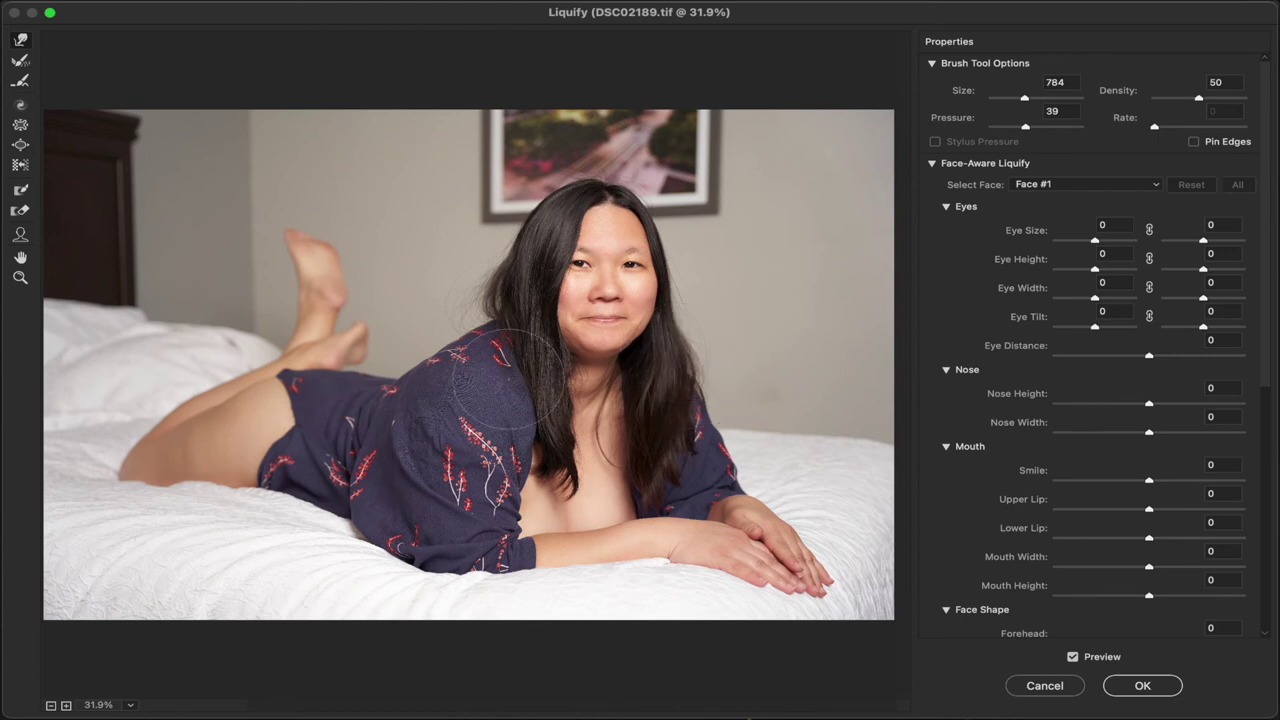
pyautogui.moveTo(510, 315)
pyautogui.mouseDown()
pyautogui.moveTo(486, 314)
pyautogui.moveTo(500, 310)
pyautogui.moveTo(505, 245)
pyautogui.moveTo(532, 218)
pyautogui.mouseUp()
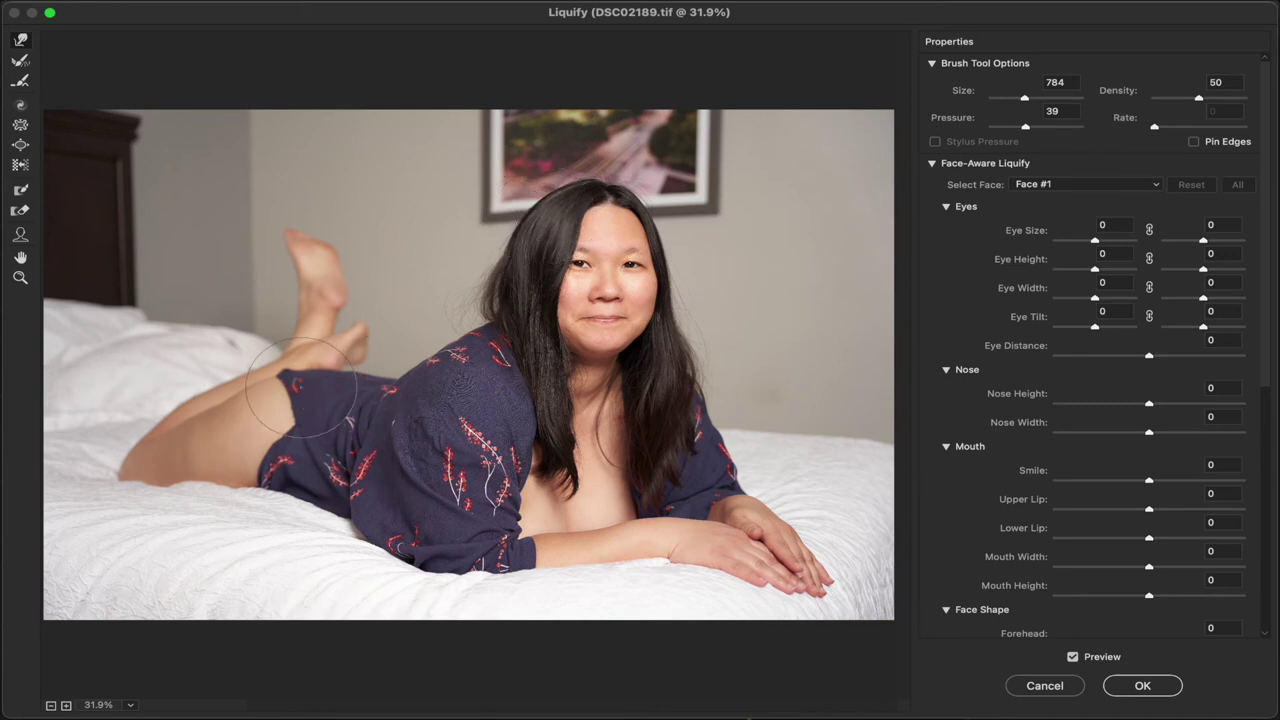
pyautogui.moveTo(242, 404)
pyautogui.mouseDown()
pyautogui.moveTo(282, 362)
pyautogui.moveTo(292, 372)
pyautogui.mouseUp()
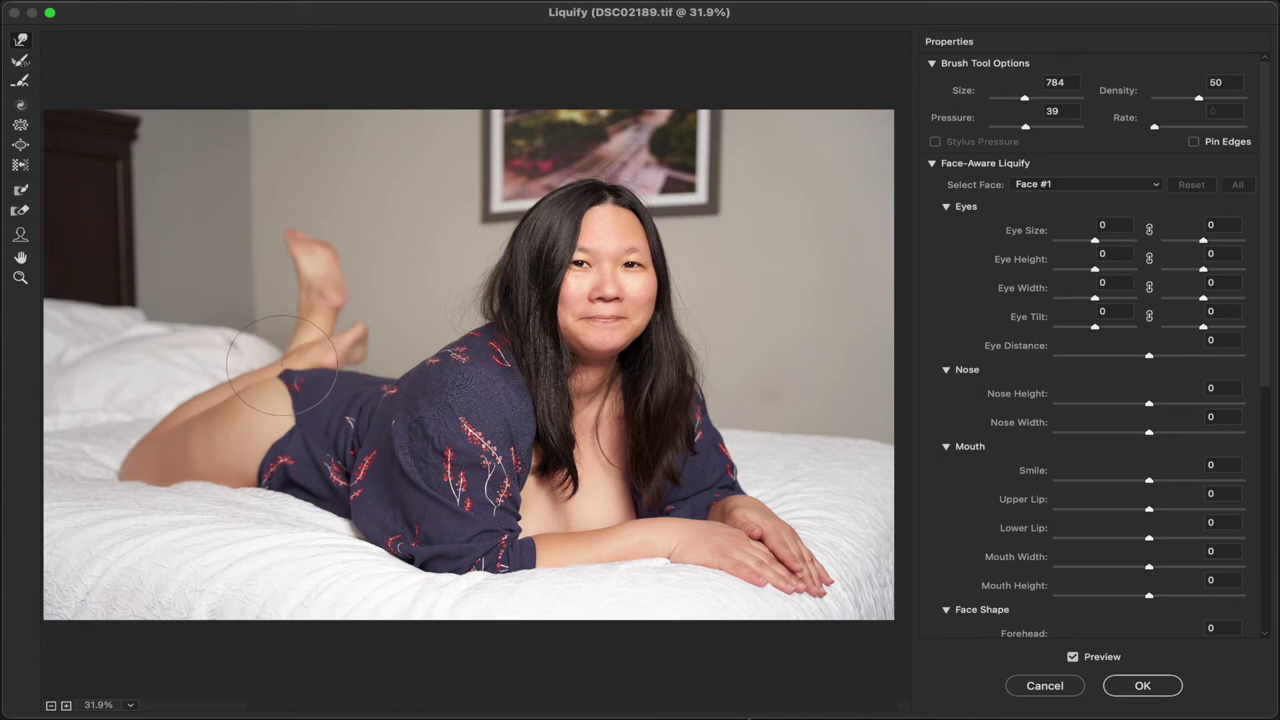
pyautogui.moveTo(633, 505)
pyautogui.mouseDown()
pyautogui.moveTo(614, 506)
pyautogui.moveTo(688, 500)
pyautogui.mouseUp()
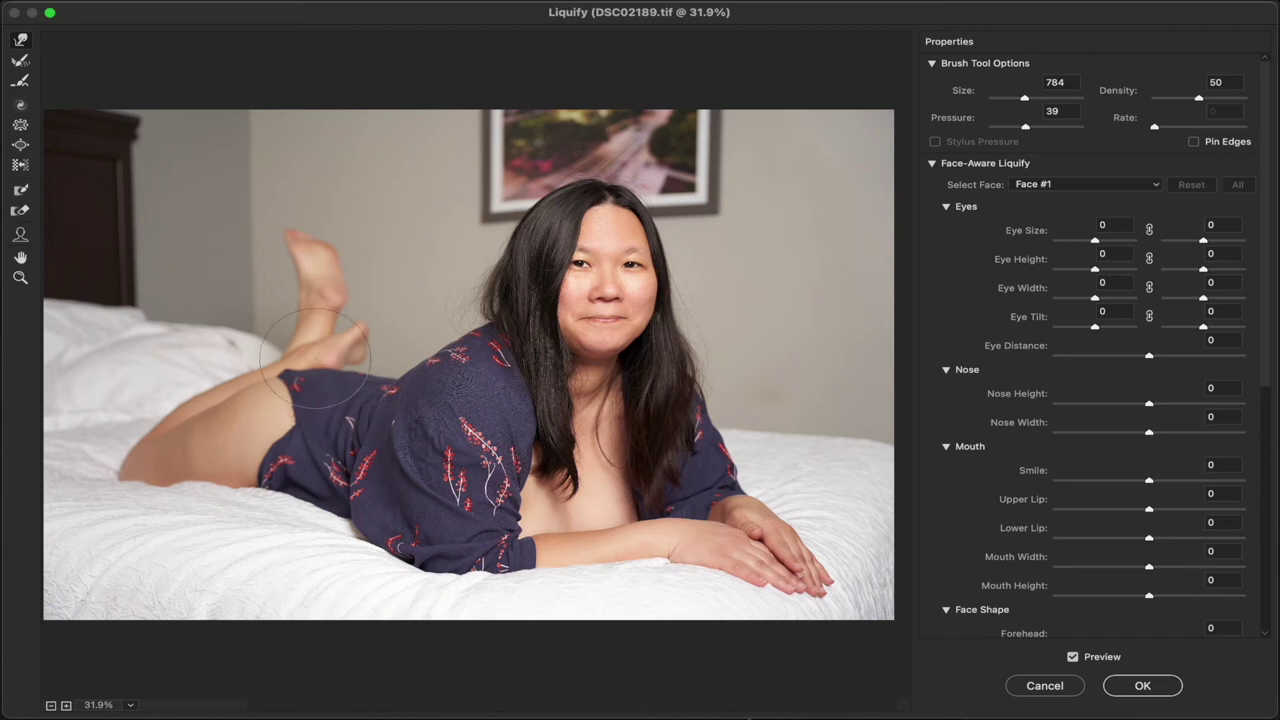
# - Zoom onto her face and pull the left mouth corner inward so Mouth Width reads -4
pyautogui.click(20, 277)
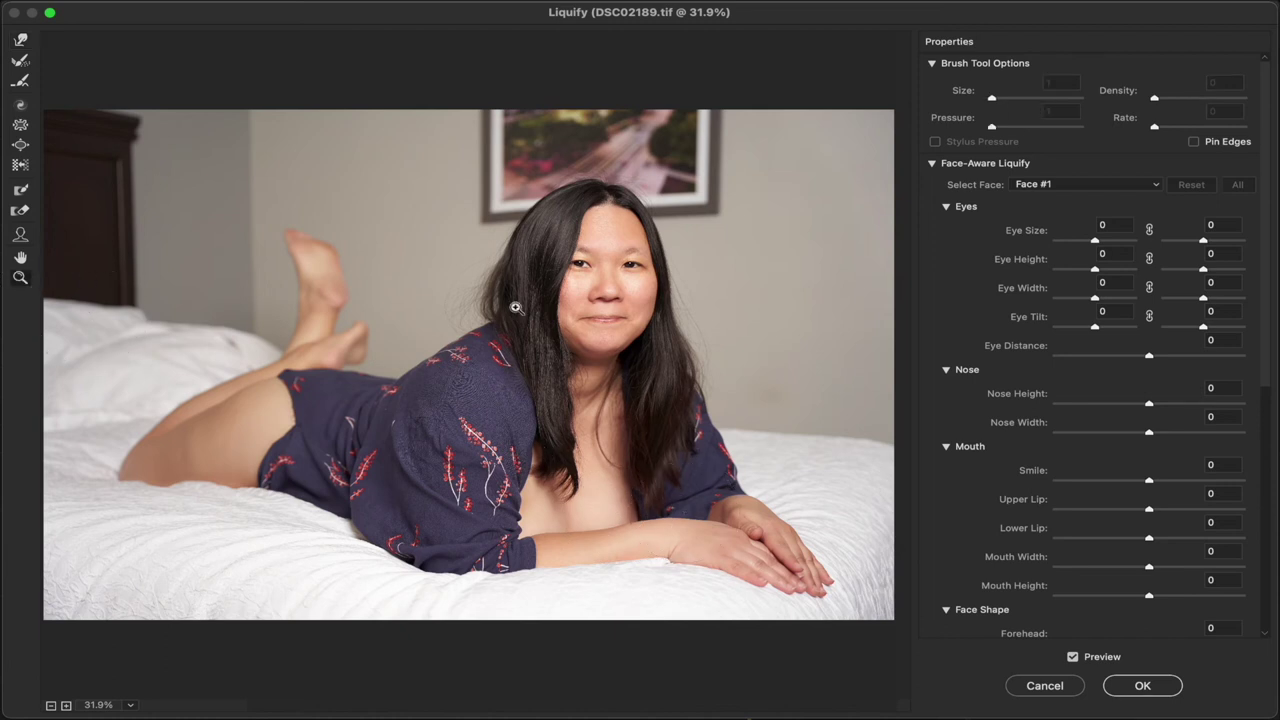
pyautogui.click(605, 296)
pyautogui.hscroll(-3, 382, 357)
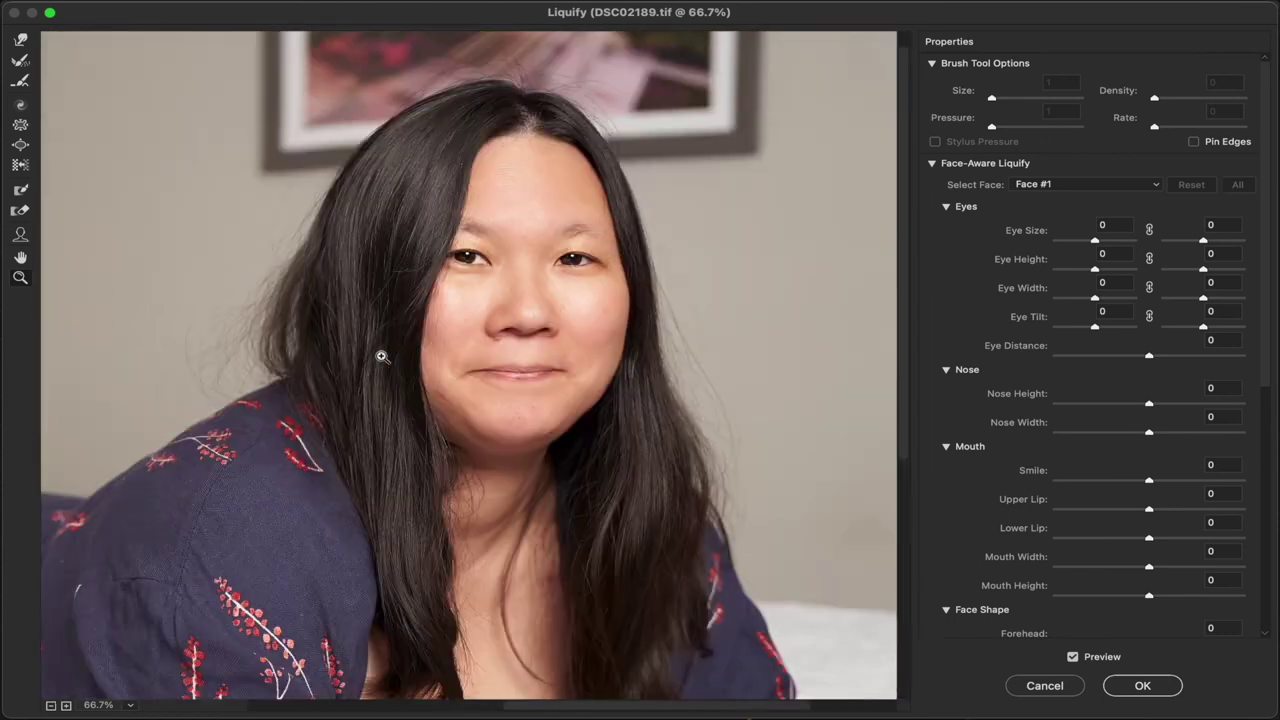
pyautogui.scroll(-5, 381, 356)
pyautogui.click(21, 233)
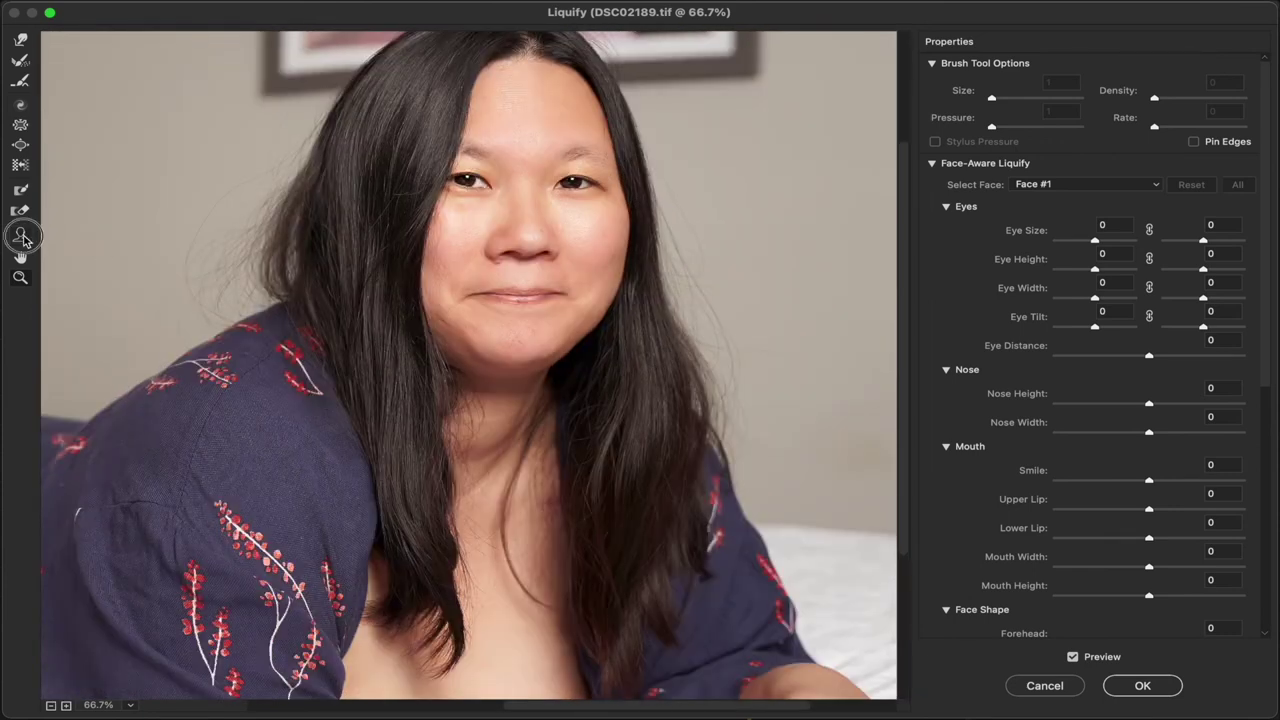
pyautogui.moveTo(452, 346)
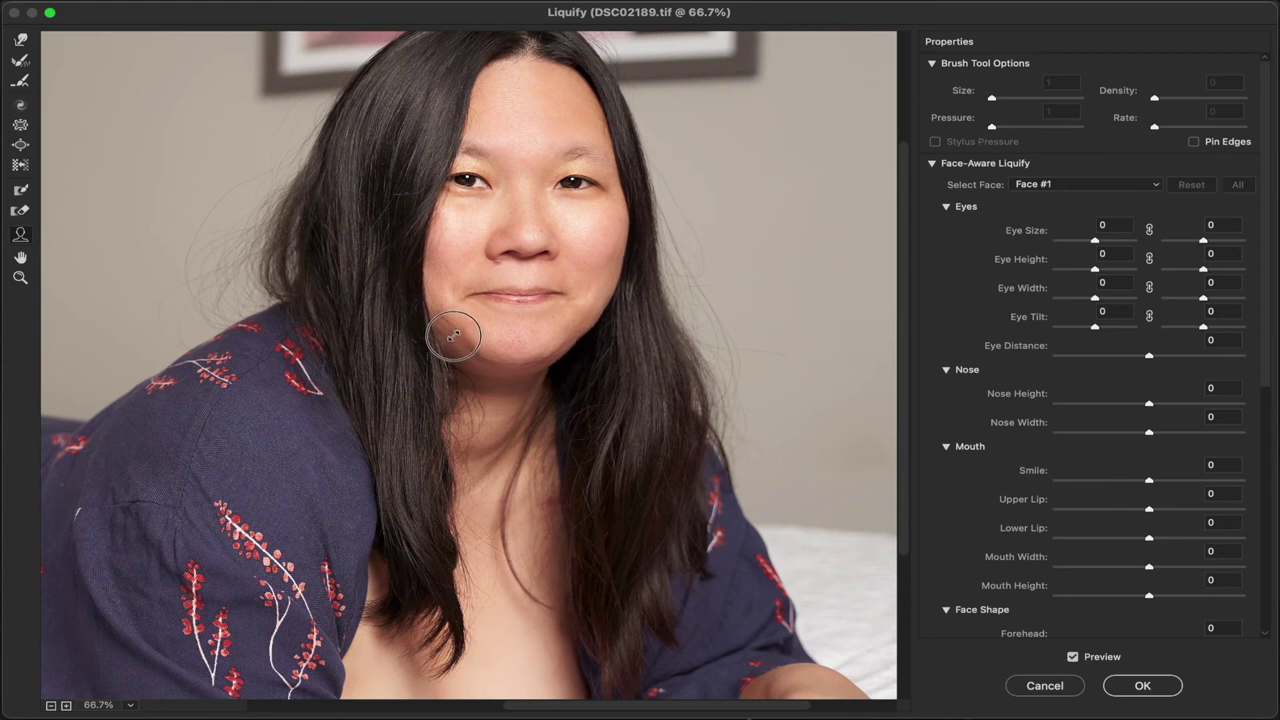
pyautogui.moveTo(453, 337); pyautogui.dragTo(448, 332)
pyautogui.moveTo(465, 303)
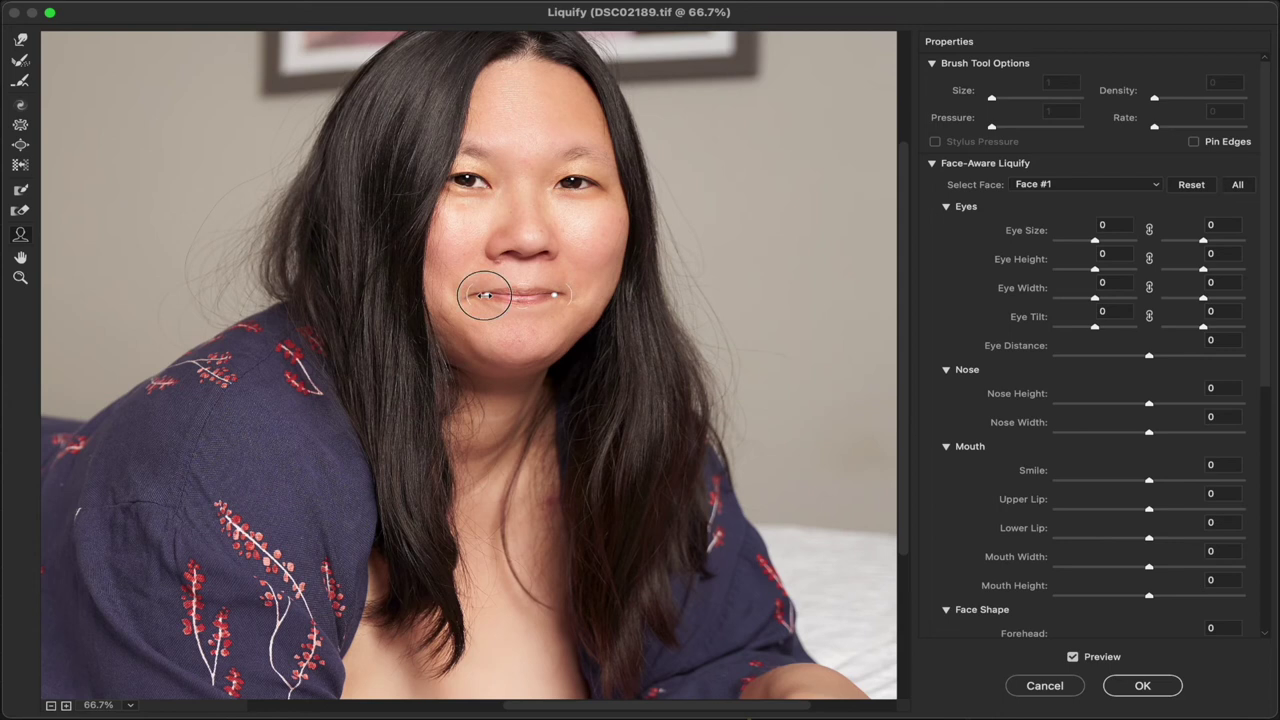
pyautogui.moveTo(484, 297); pyautogui.dragTo(488, 296)
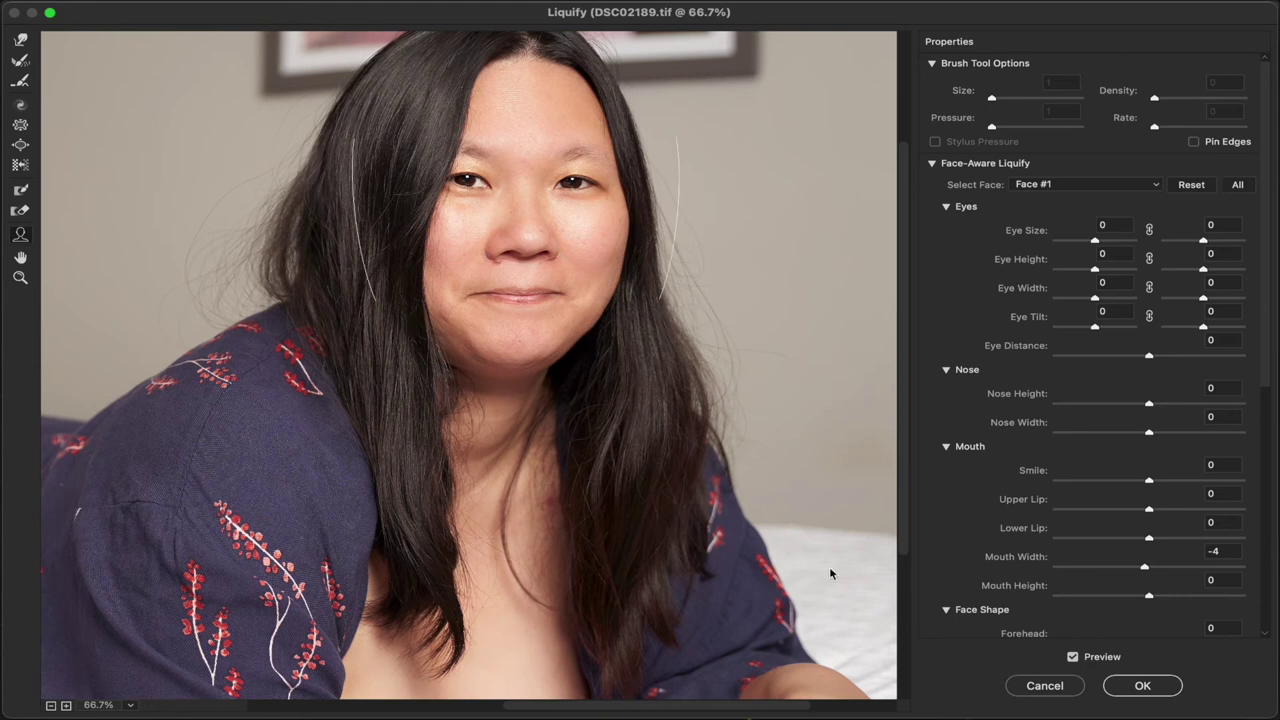
# - Apply the Liquify changes and bring the History panel back via the Window menu
pyautogui.click(1143, 687)
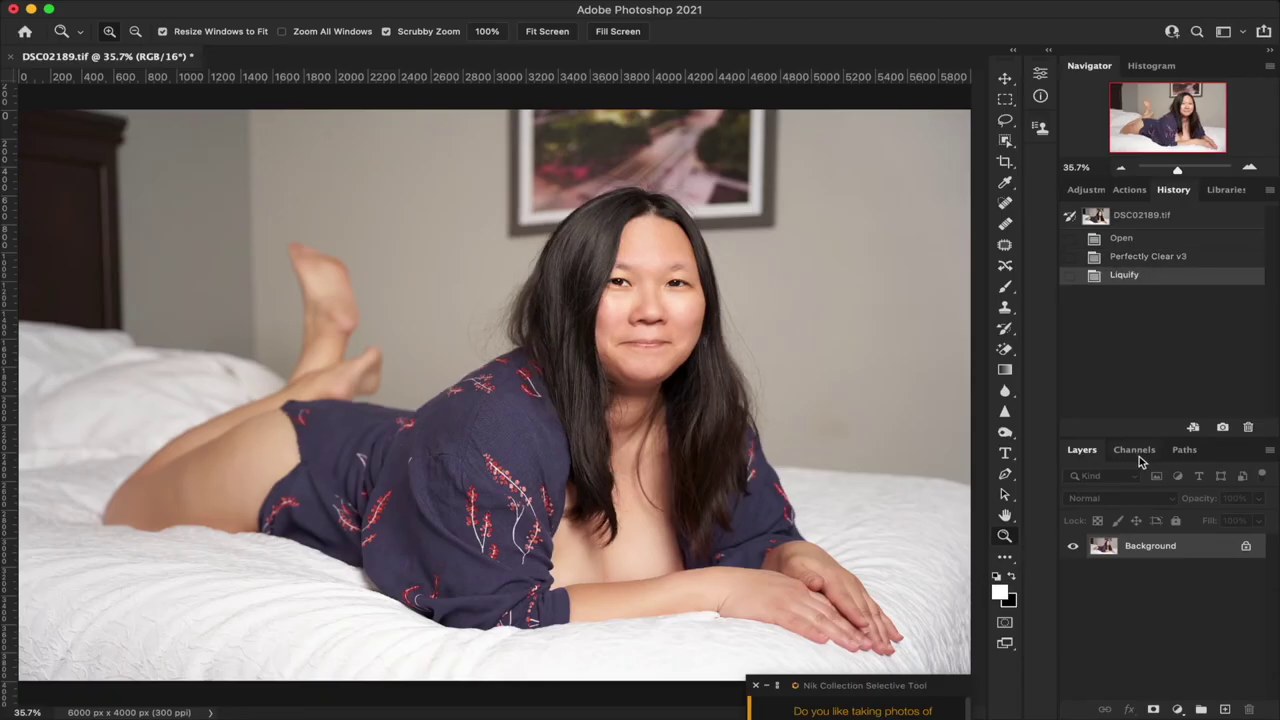
pyautogui.moveTo(566, 9)
pyautogui.click(606, 10)
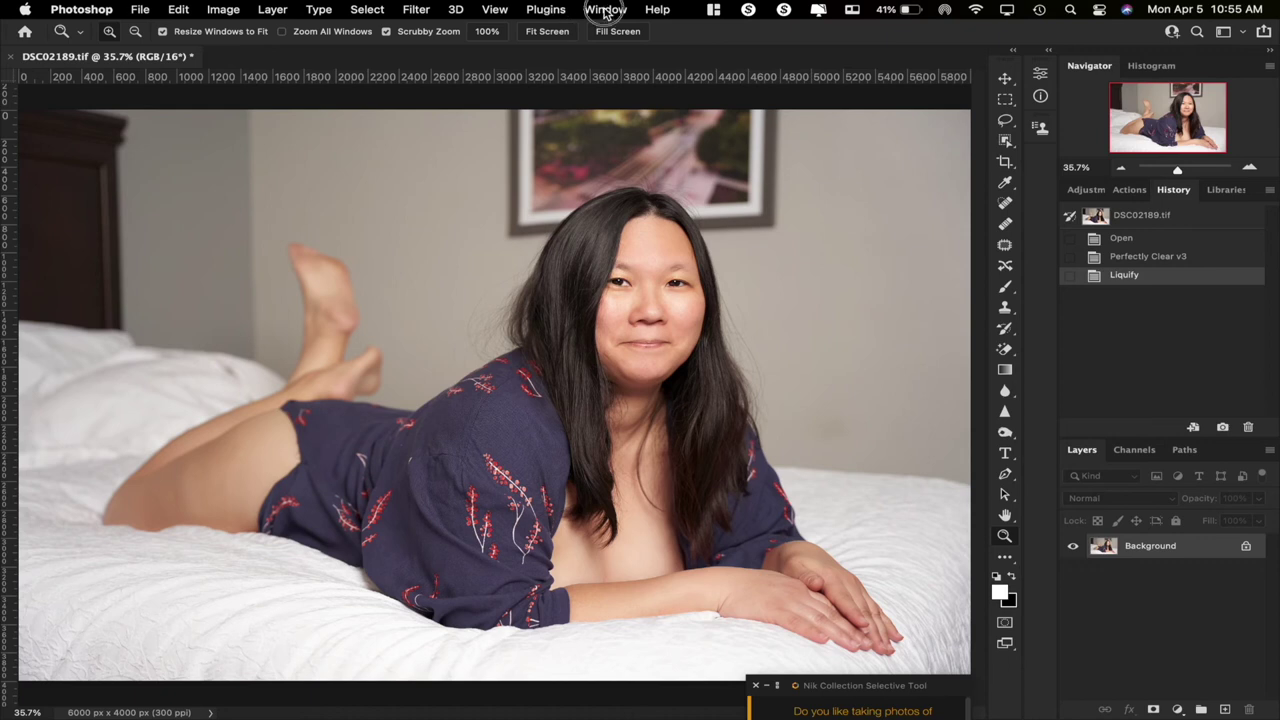
pyautogui.click(619, 296)
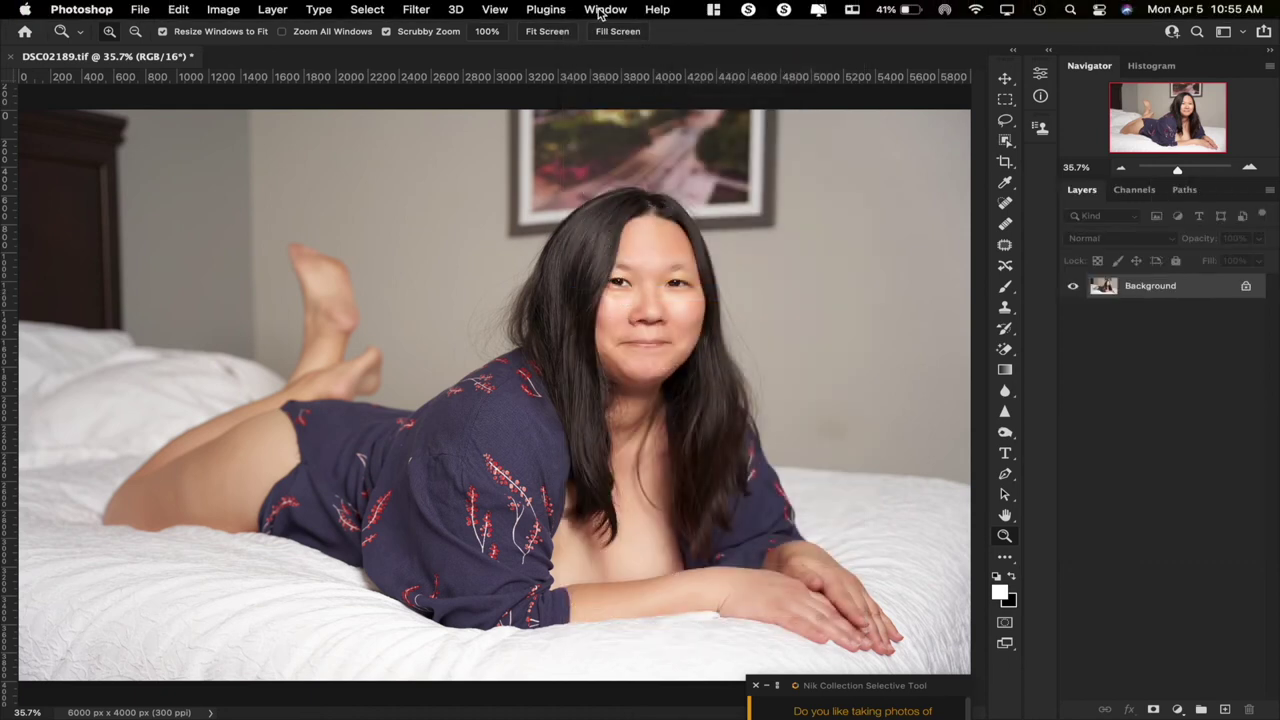
pyautogui.click(600, 10)
pyautogui.click(958, 312)
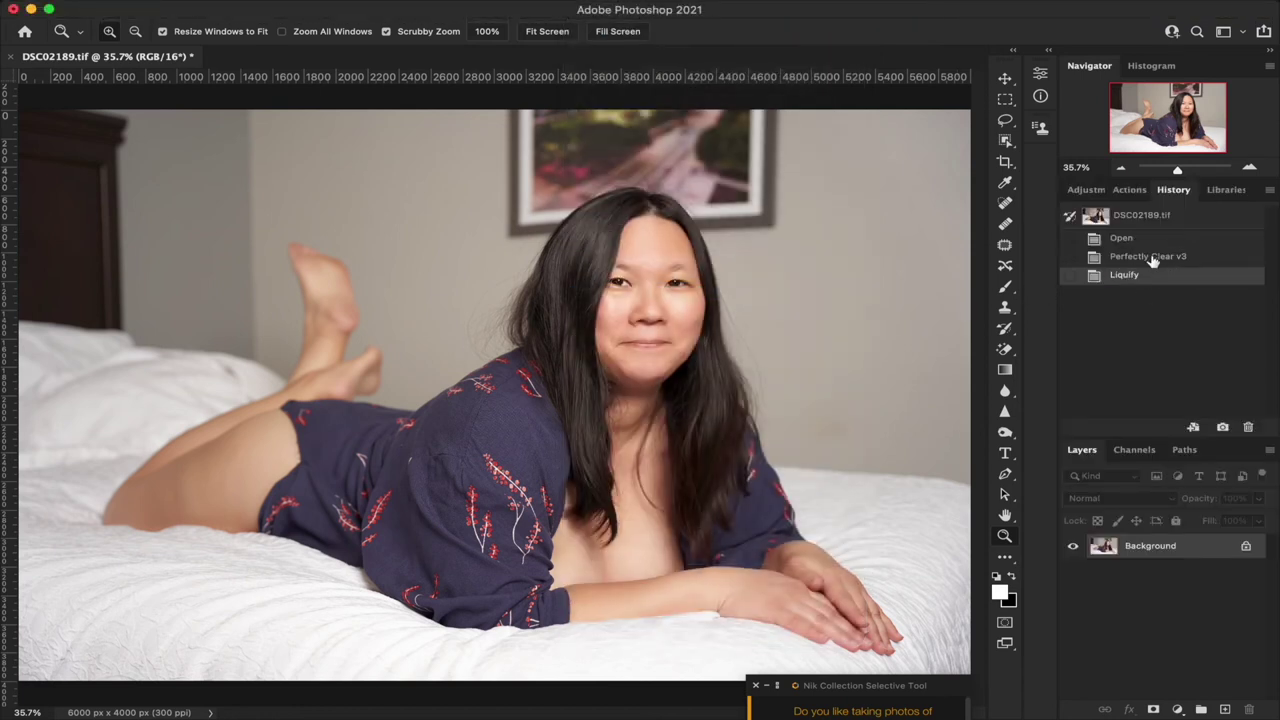
# - Compare the Perfectly Clear v3 and Liquify history states to see the reshaping
pyautogui.click(1153, 259)
pyautogui.click(1151, 276)
pyautogui.click(1148, 259)
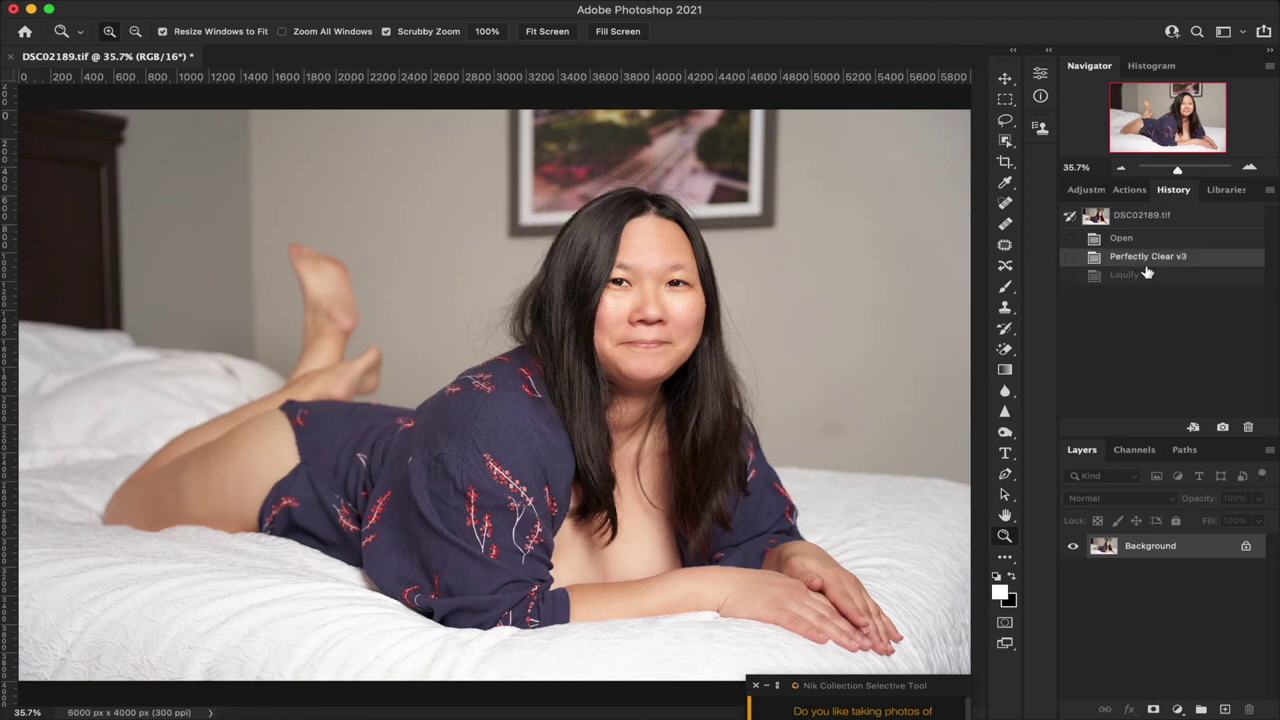
pyautogui.click(1145, 276)
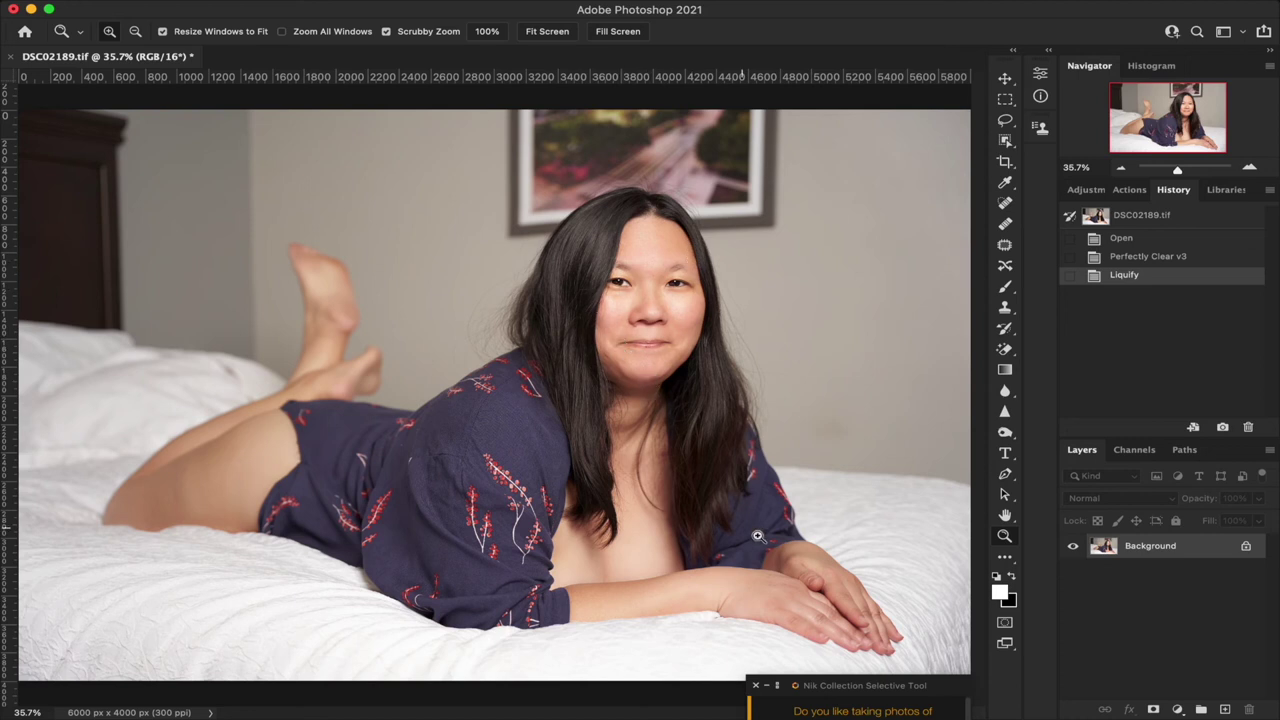
# - From the Nik Collection Selective Tool, launch Silver Efex Pro 2 on a new stamped layer
pyautogui.click(772, 687)
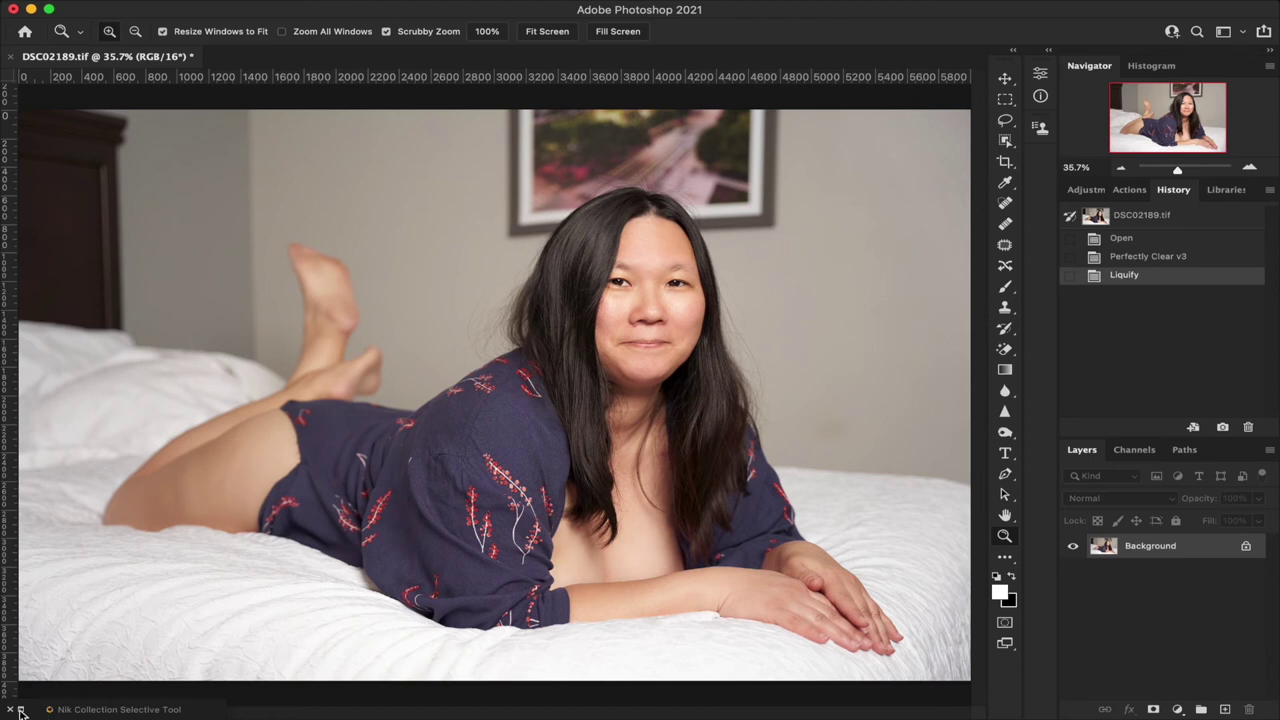
pyautogui.click(20, 712)
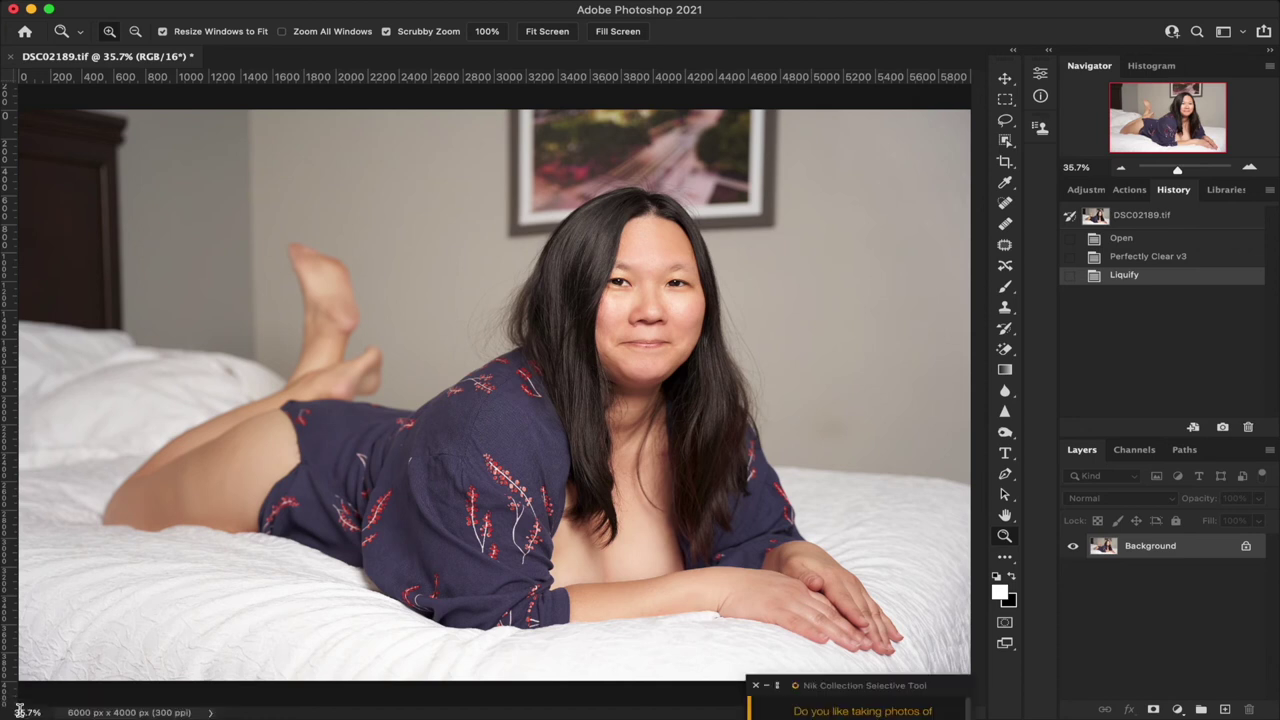
pyautogui.click(777, 687)
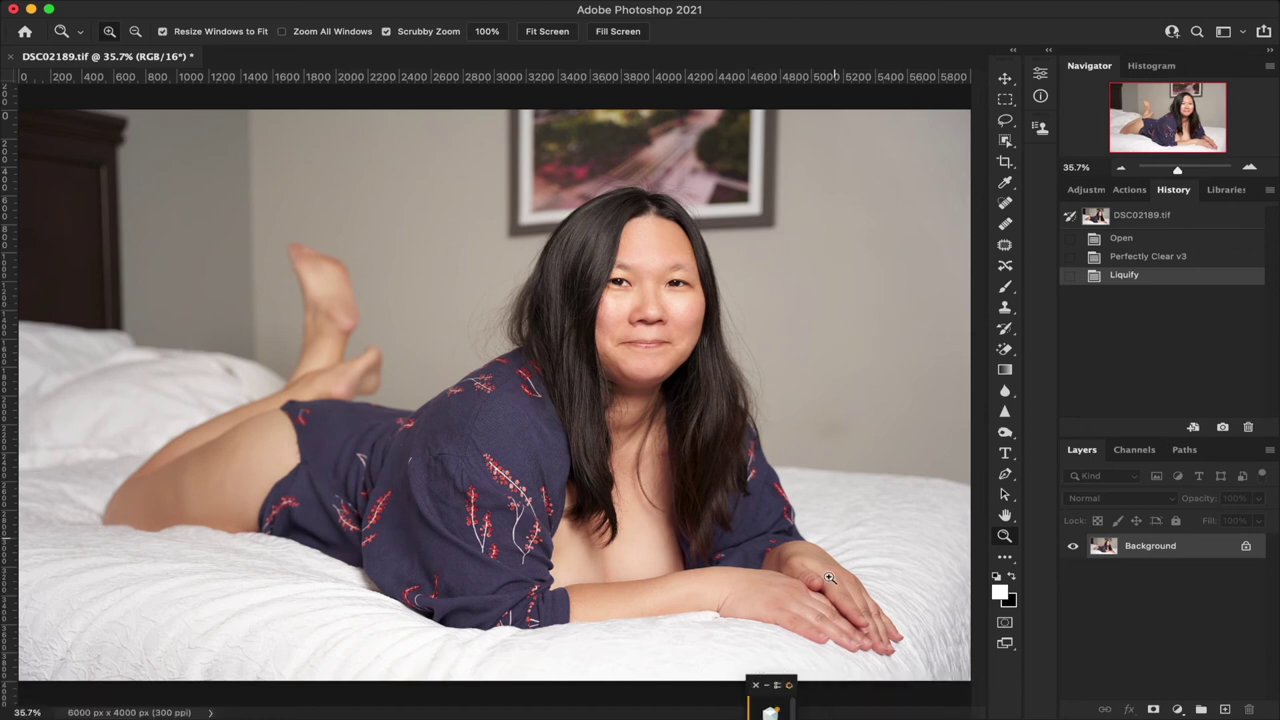
pyautogui.click(777, 686)
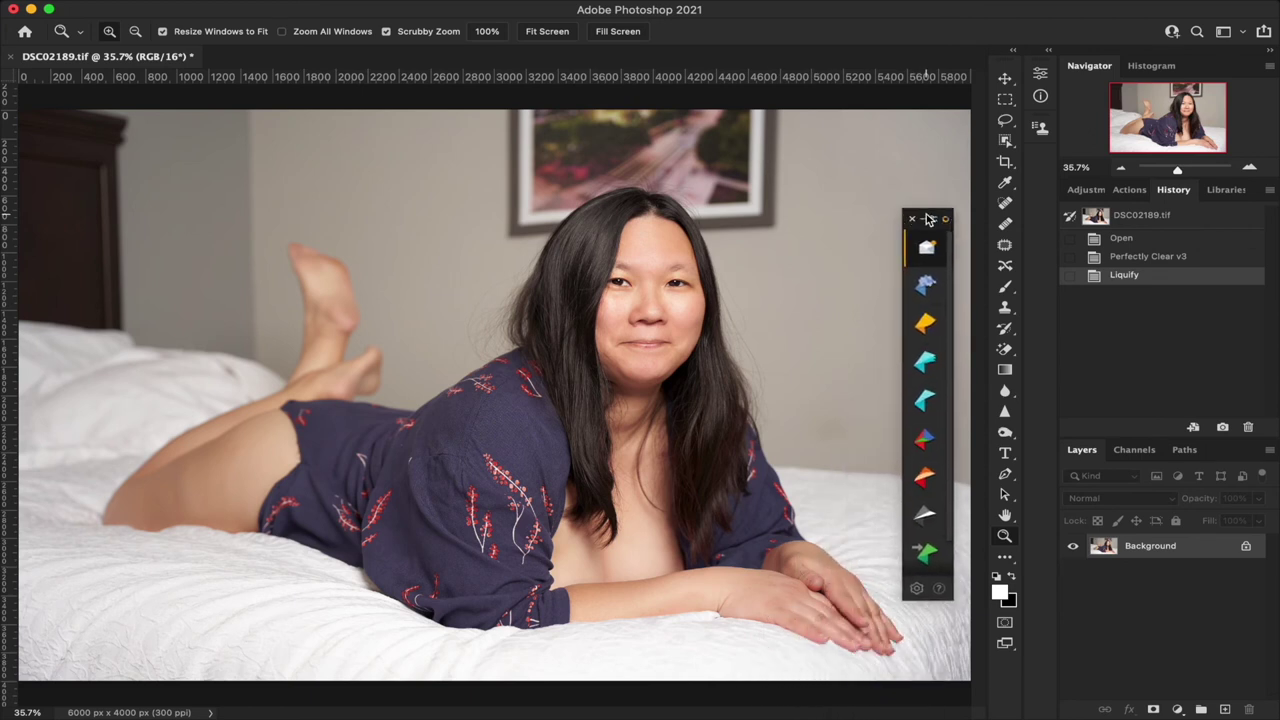
pyautogui.click(926, 514)
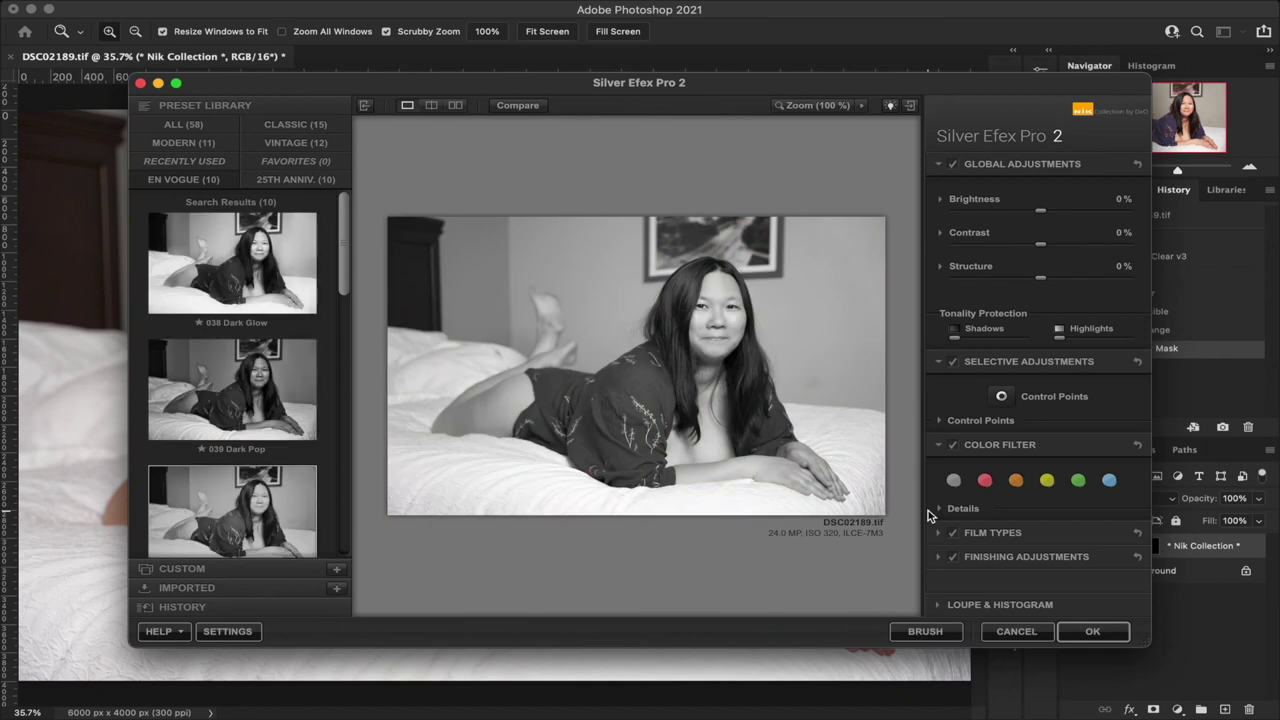
# - Preview Dark Pop, Dark Glow and Highlight Fade, then apply the 042 Intensifier preset
pyautogui.click(260, 383)
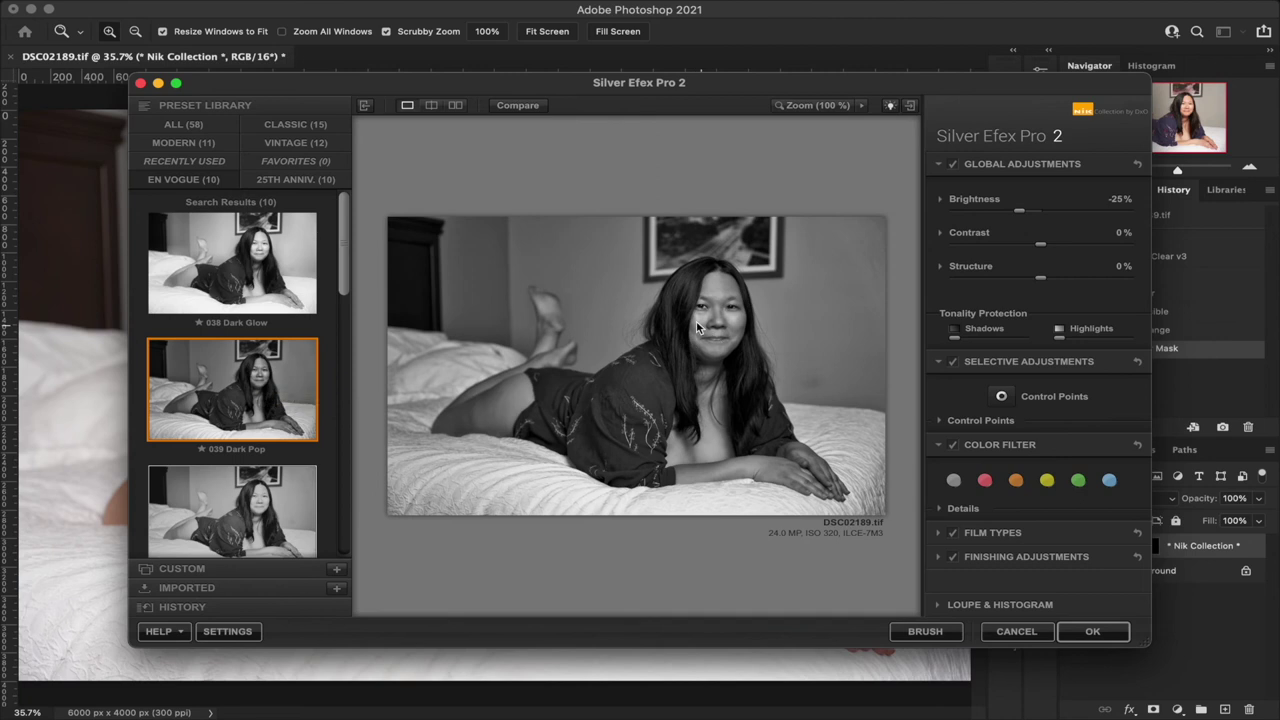
pyautogui.click(178, 84)
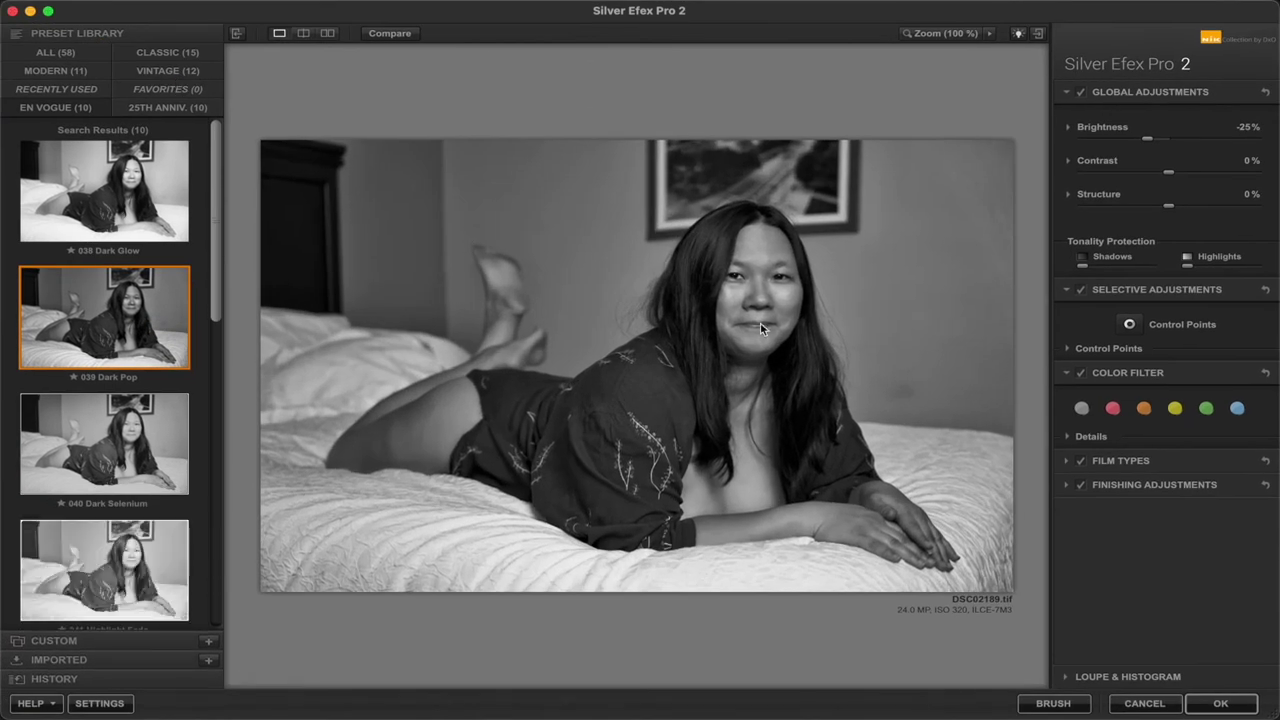
pyautogui.click(120, 192)
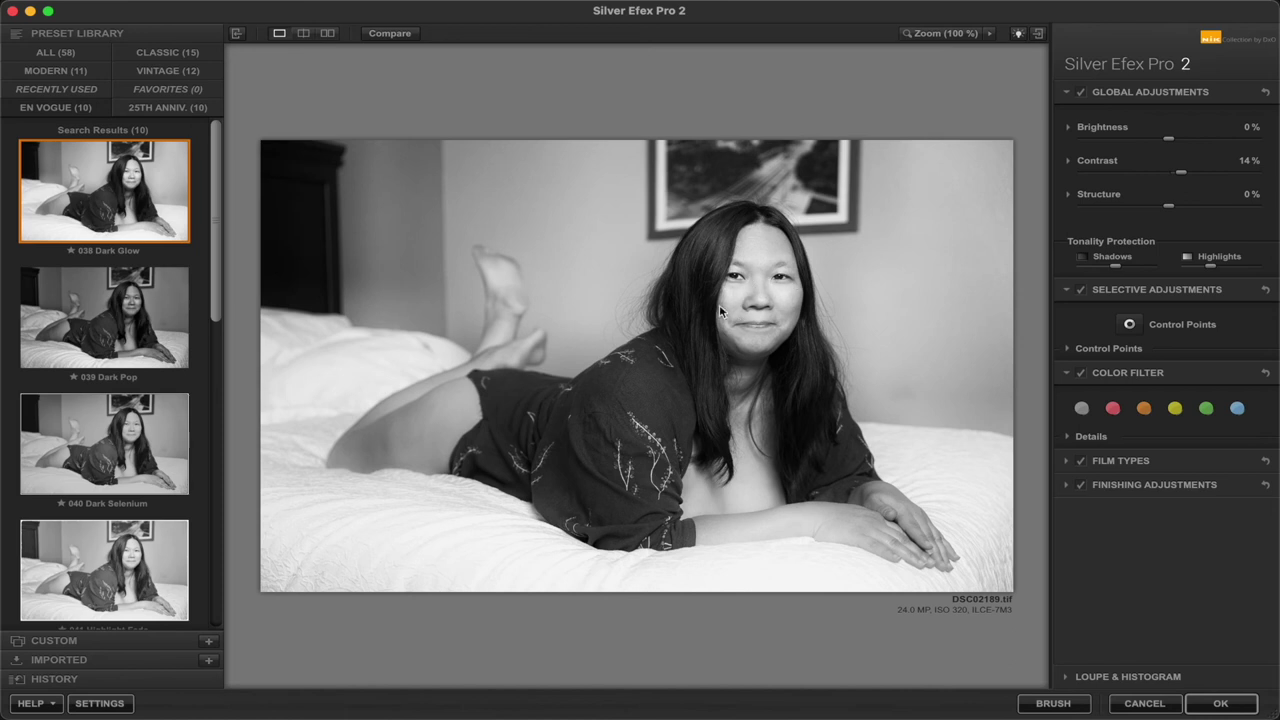
pyautogui.scroll(-3, 213, 288)
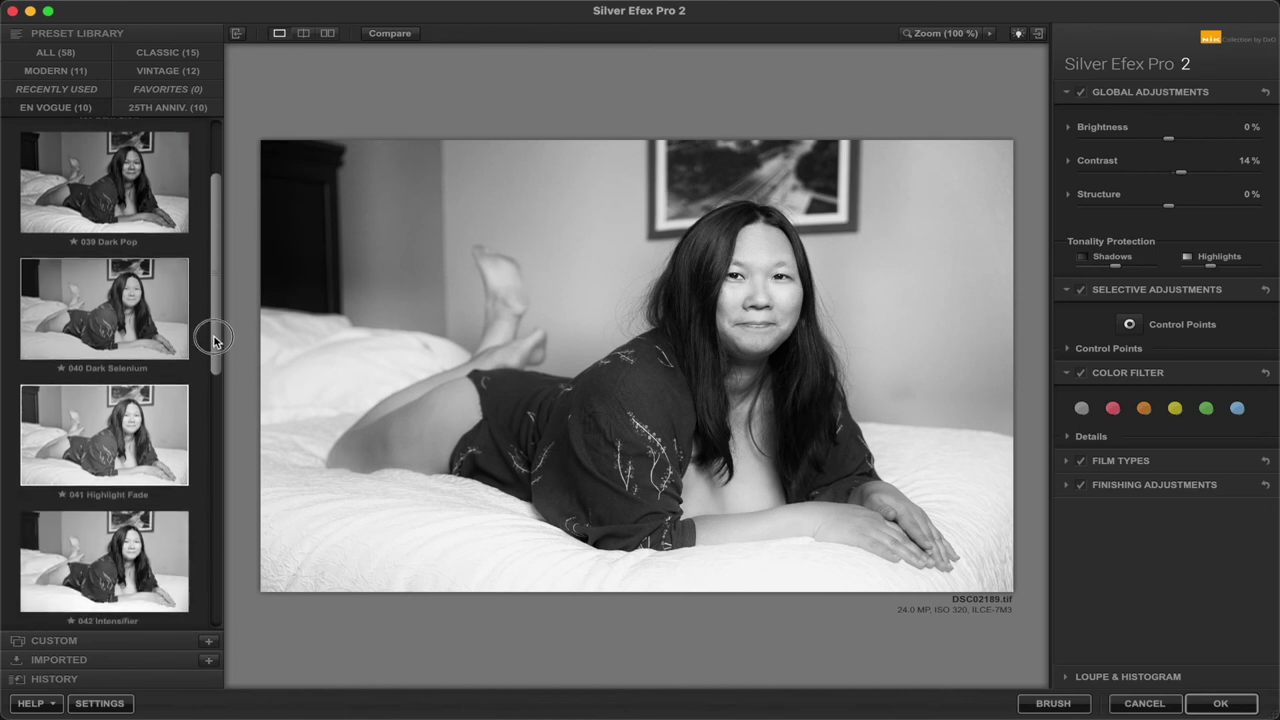
pyautogui.click(122, 390)
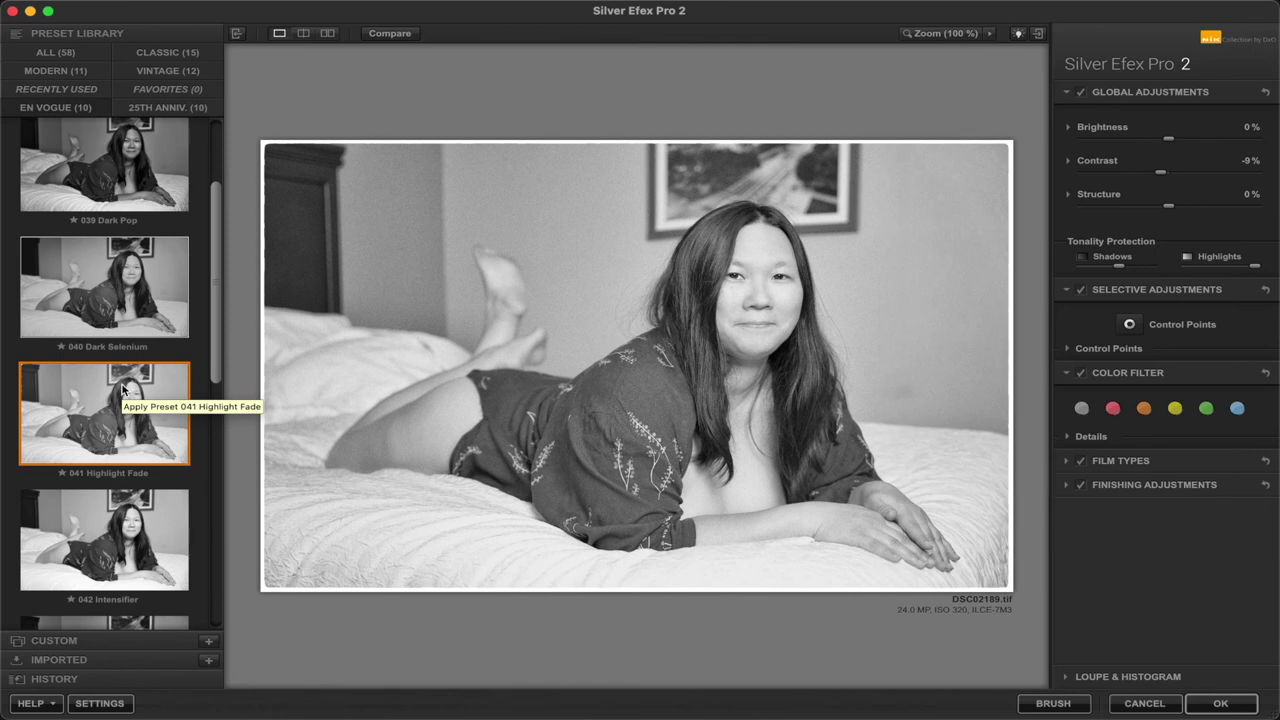
pyautogui.scroll(-2, 215, 270)
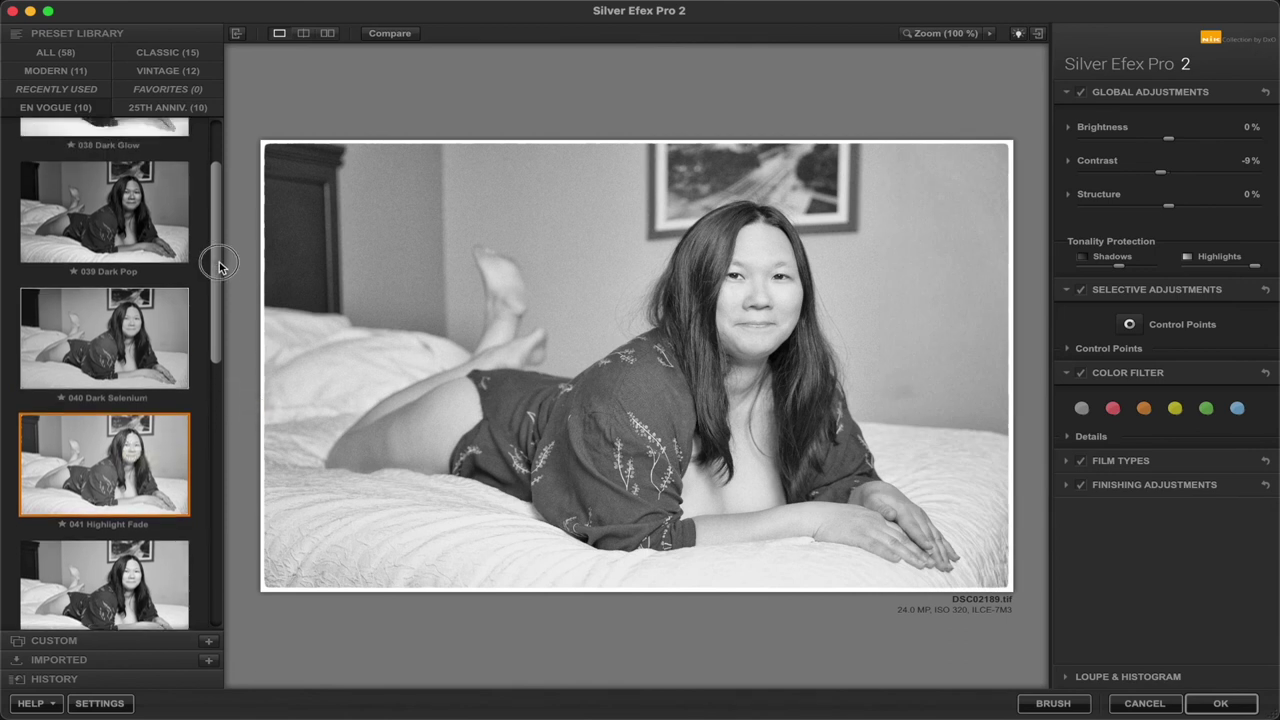
pyautogui.click(122, 442)
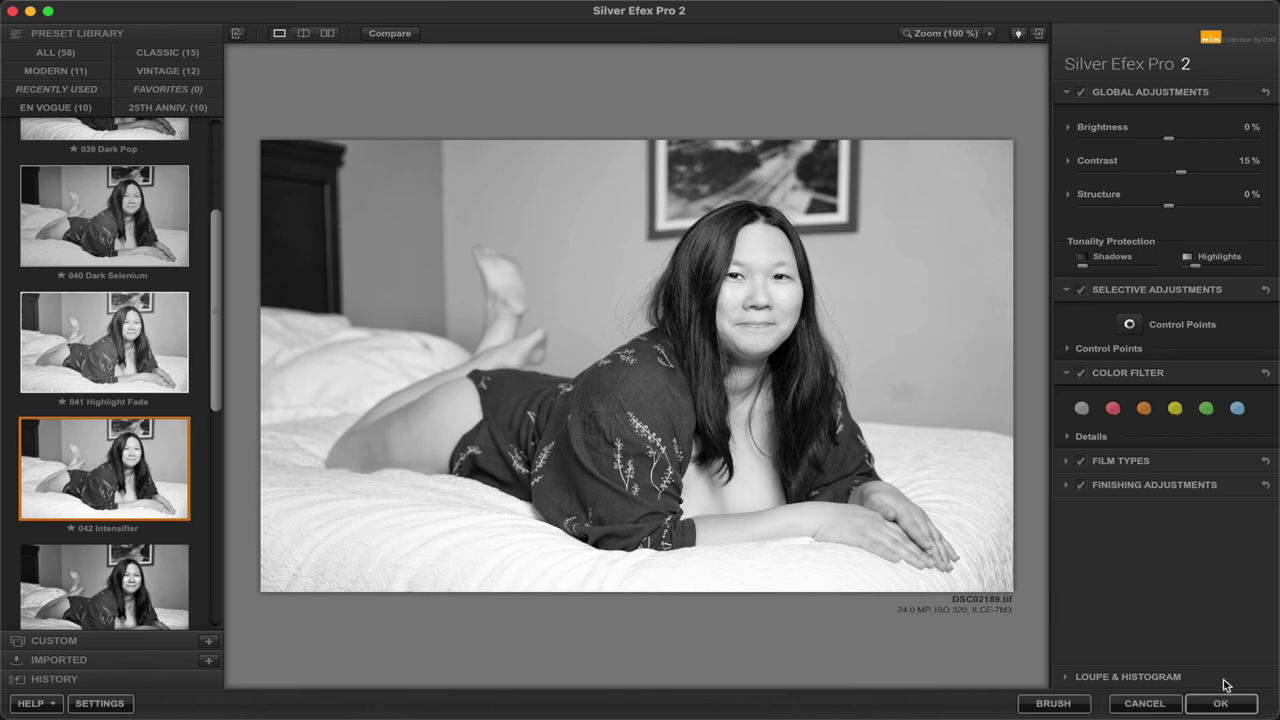
pyautogui.click(1238, 705)
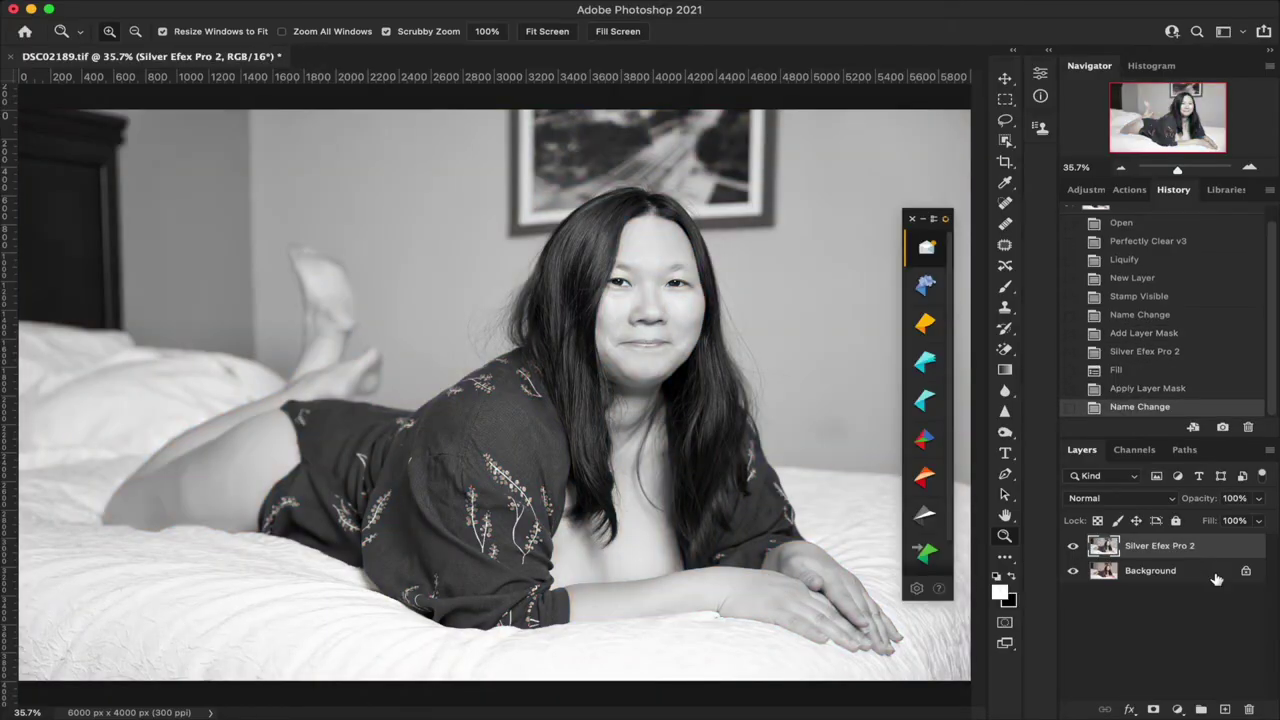
# - Compare the Silver Efex Pro 2 layer with the colour image, then save the TIFF with layers
pyautogui.click(1074, 547)
pyautogui.click(1074, 547)
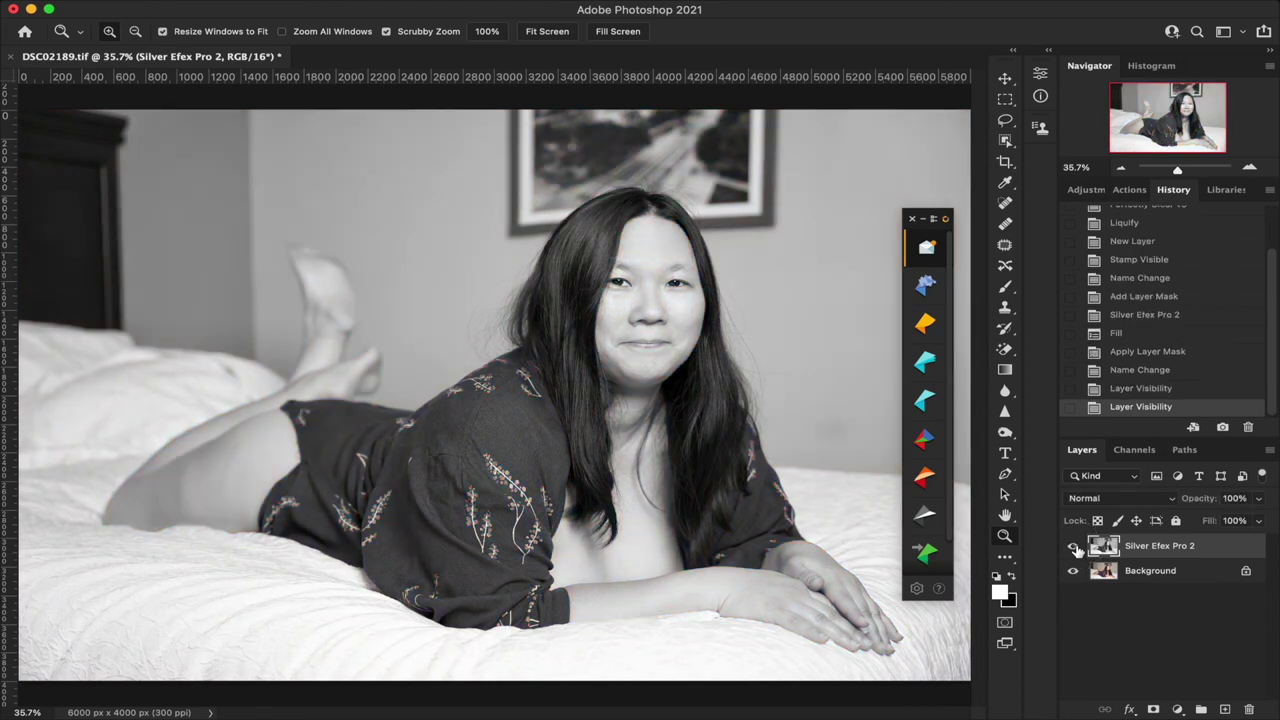
pyautogui.click(1074, 547)
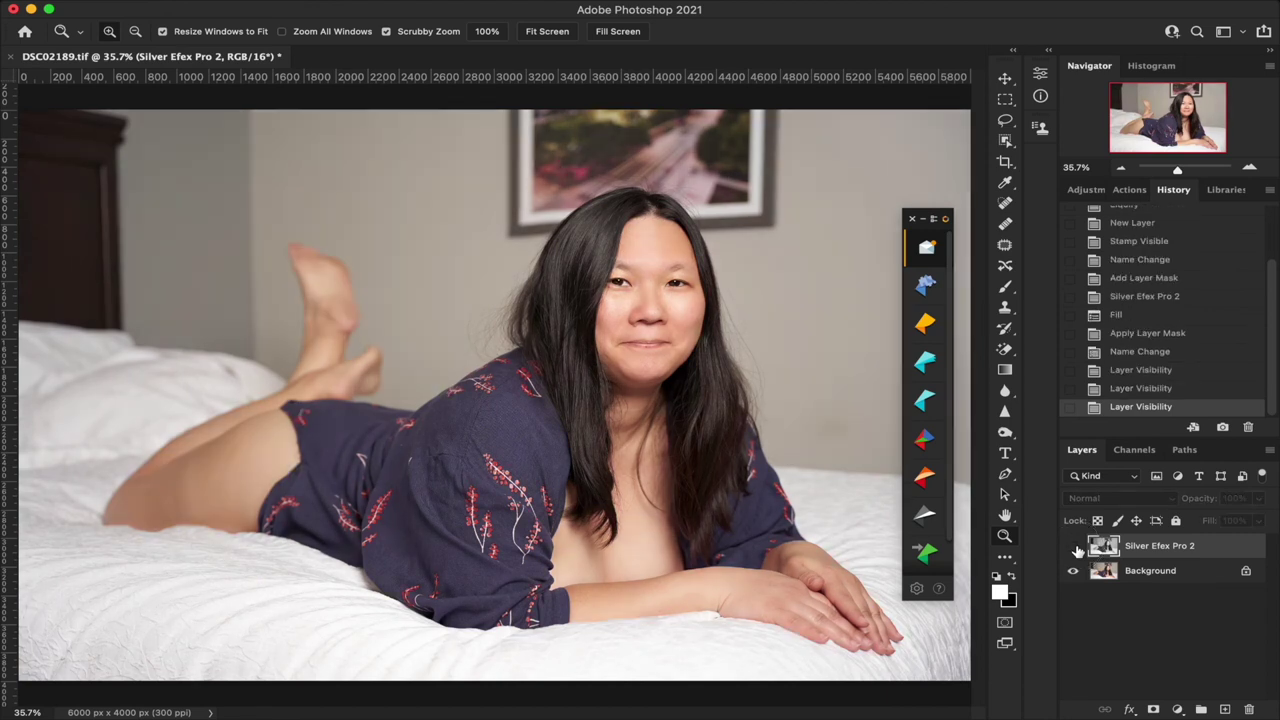
pyautogui.click(1074, 547)
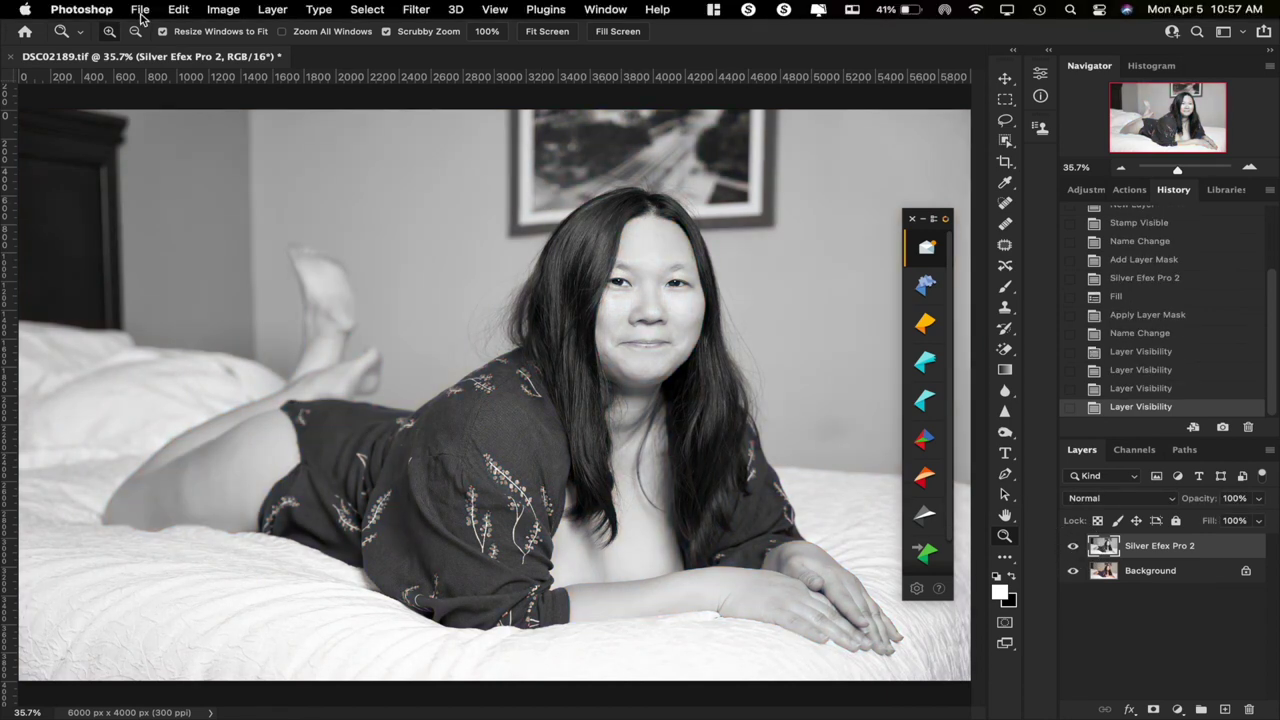
pyautogui.click(140, 12)
pyautogui.click(166, 170)
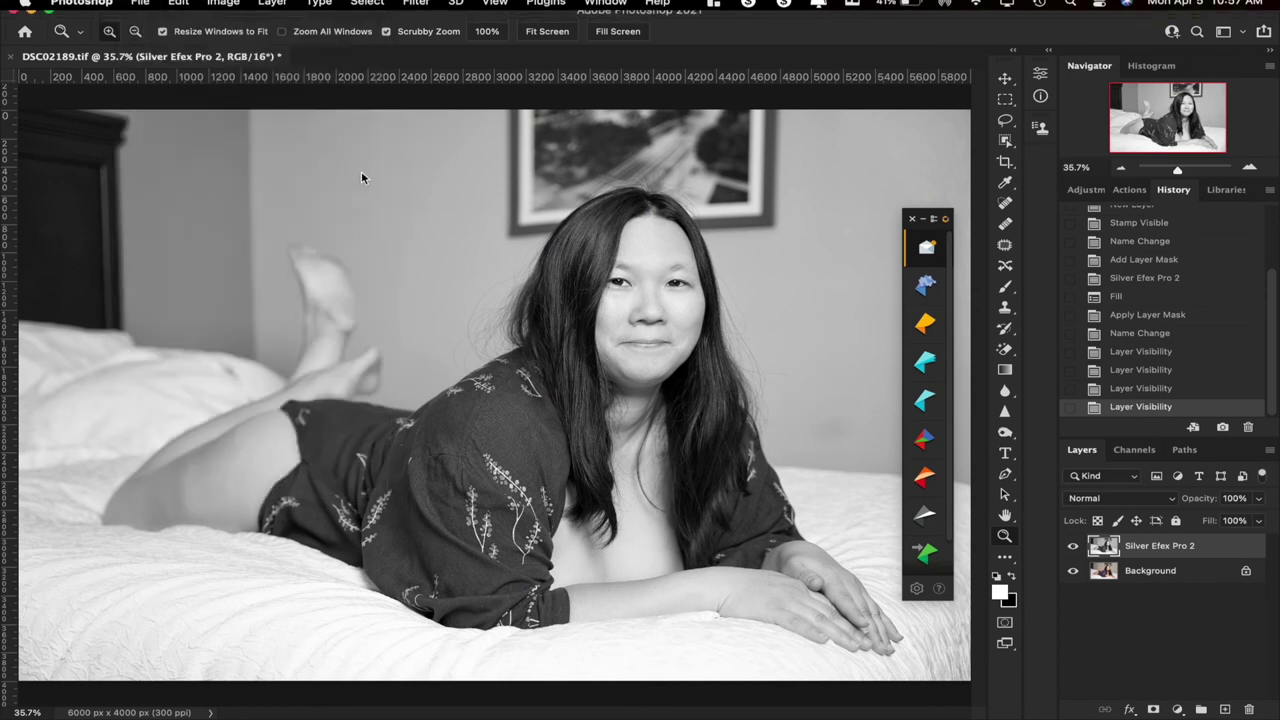
pyautogui.click(862, 263)
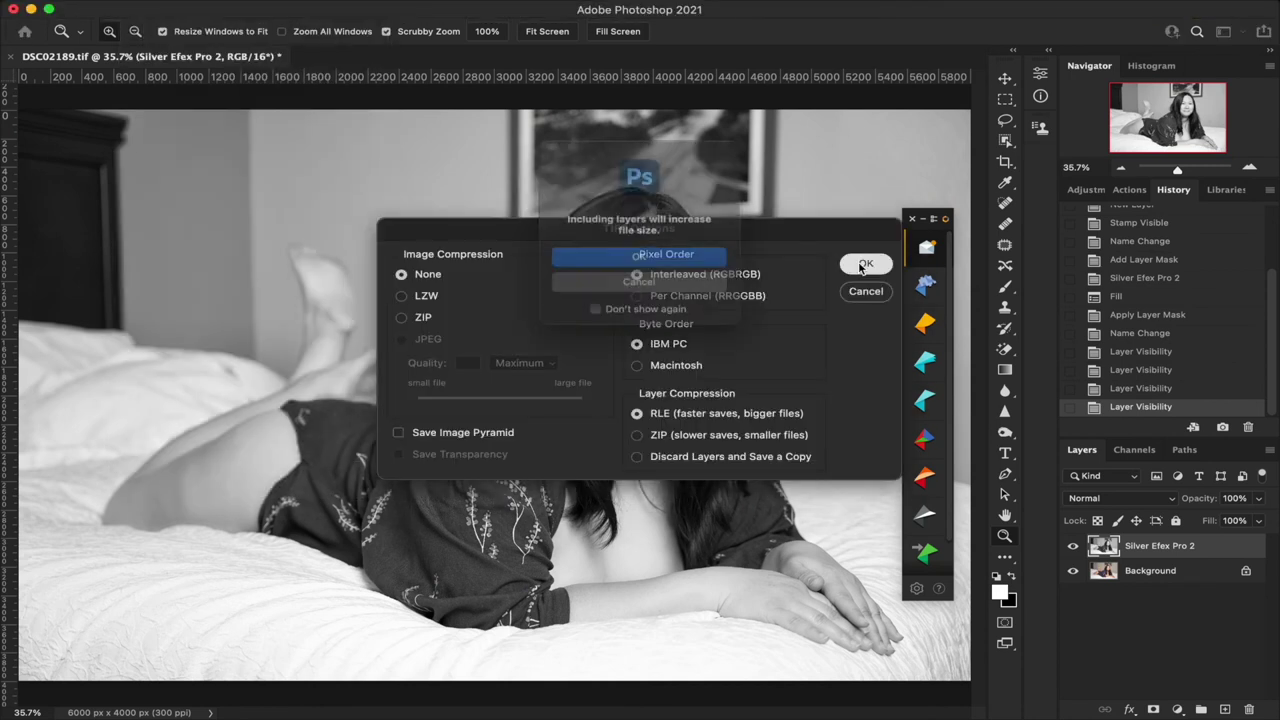
pyautogui.click(693, 263)
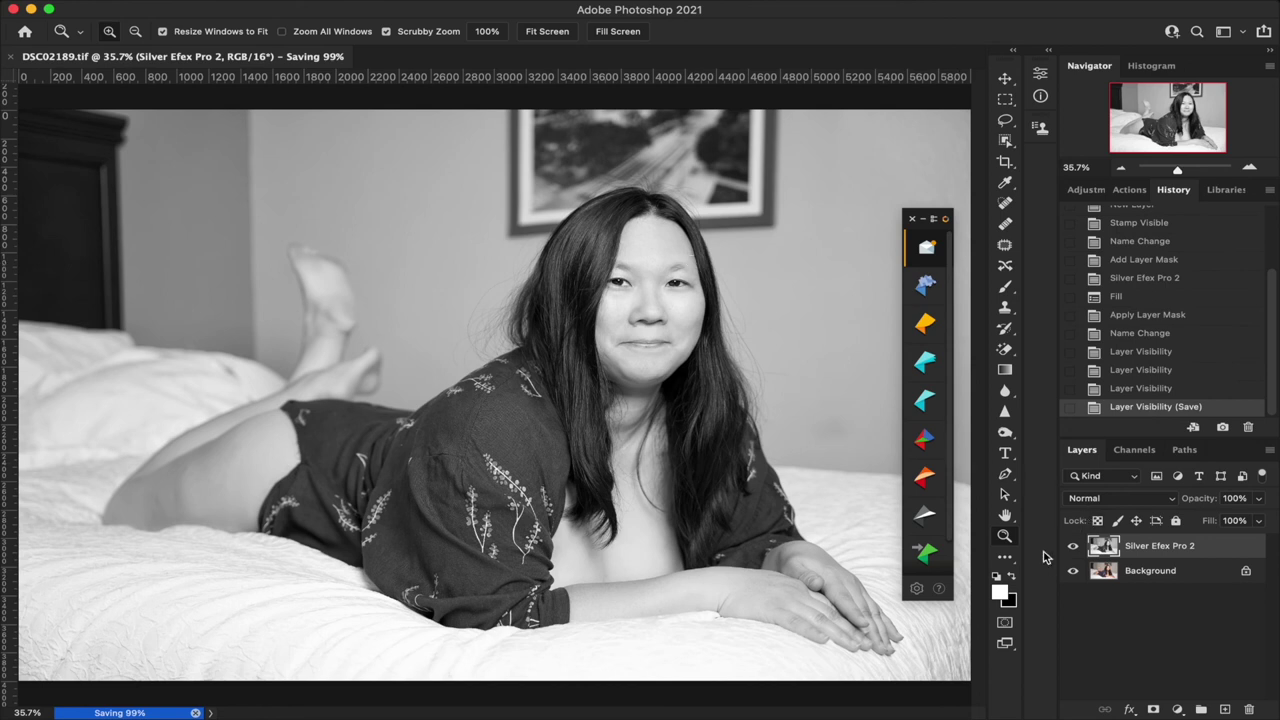
# - Hide the Silver Efex Pro 2 layer and save DSC02189.tif again
pyautogui.click(1074, 546)
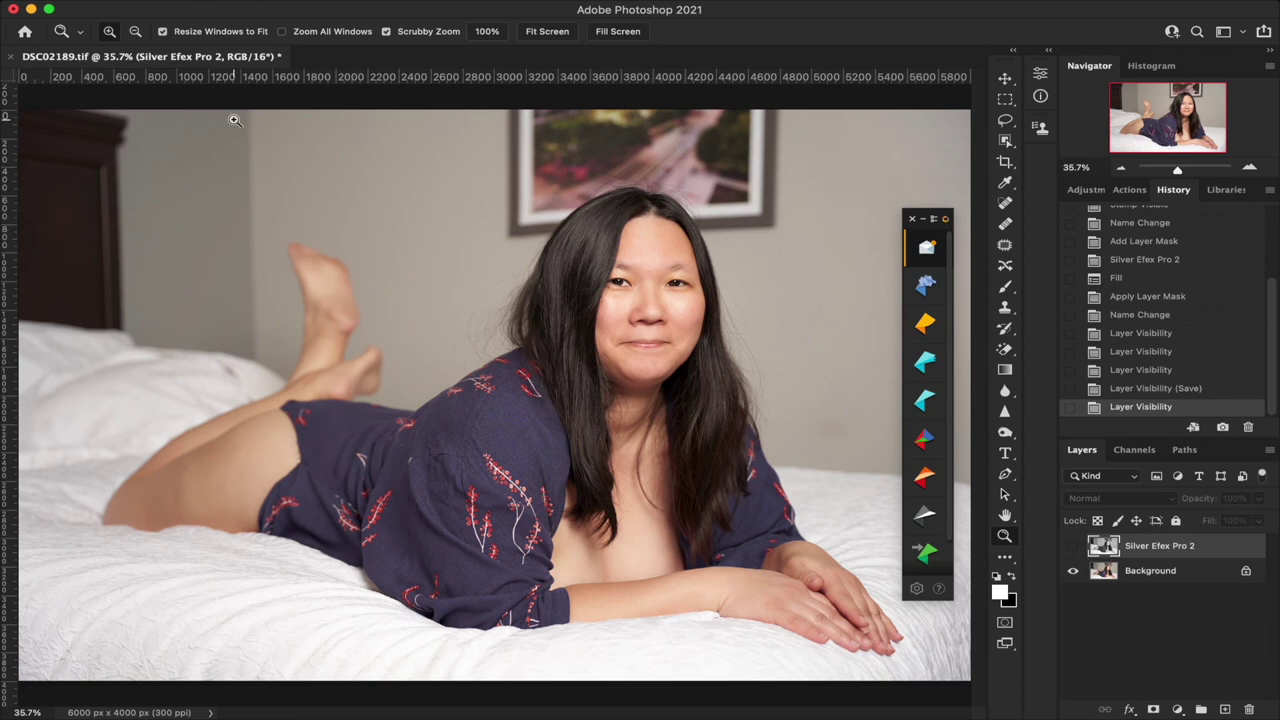
pyautogui.click(140, 9)
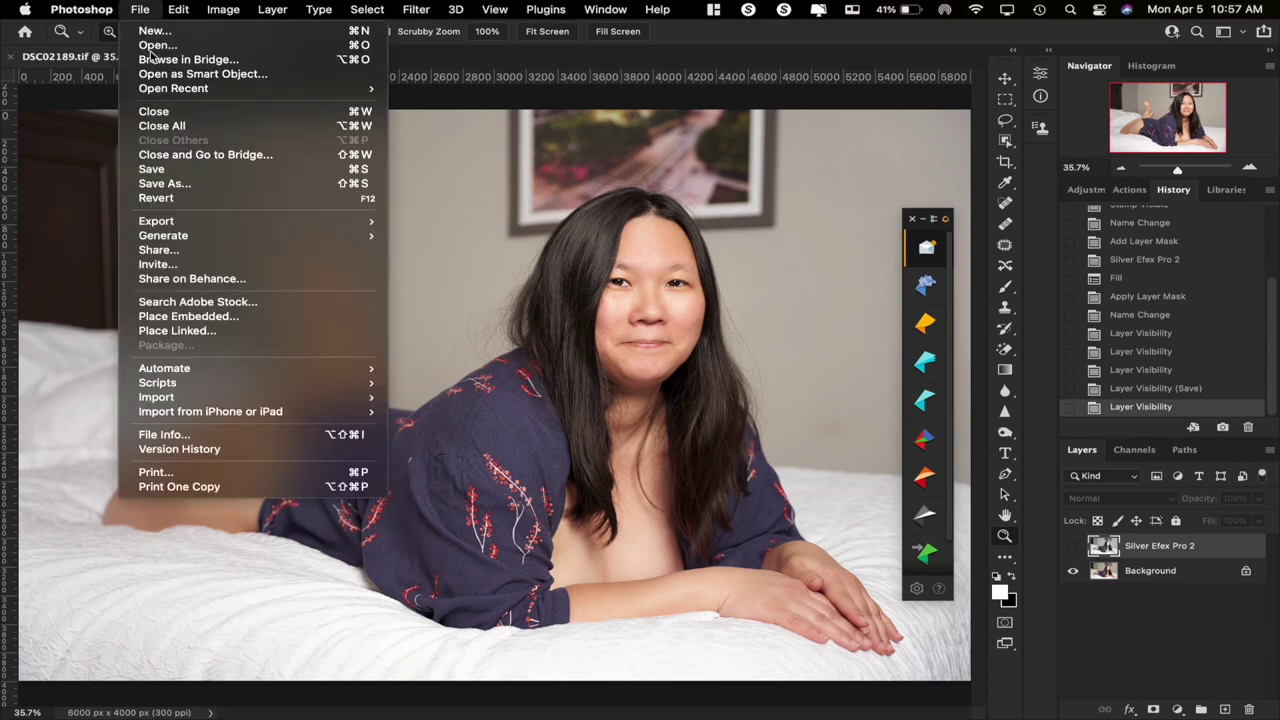
pyautogui.click(155, 169)
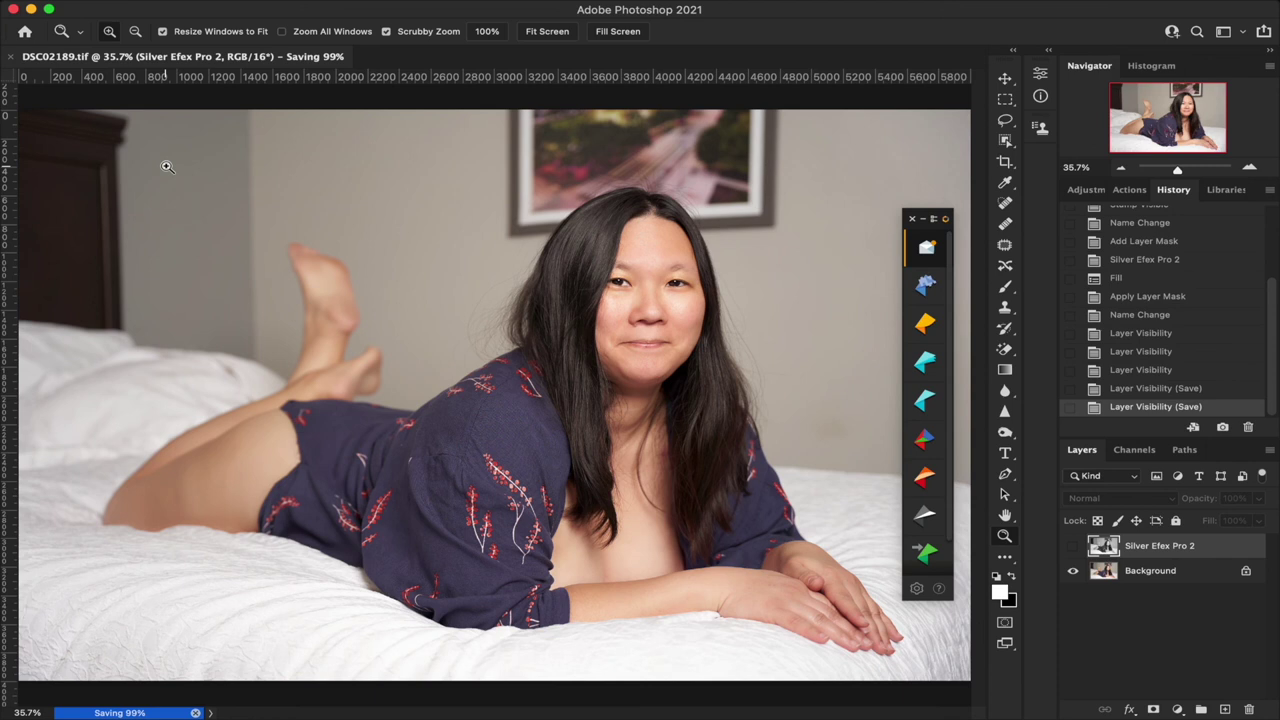
# - Minimize Photoshop and scroll the Capture One filmstrip to DSC02189.tif
pyautogui.click(31, 11)
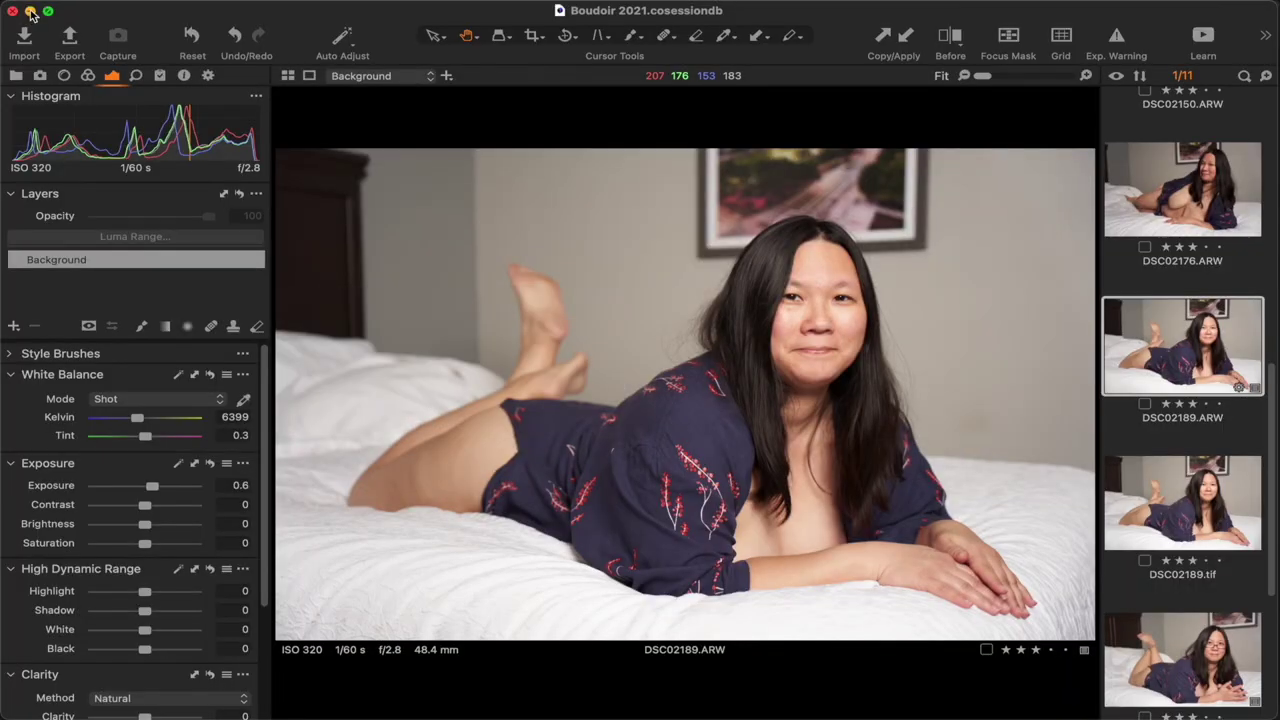
pyautogui.scroll(-5, 1205, 327)
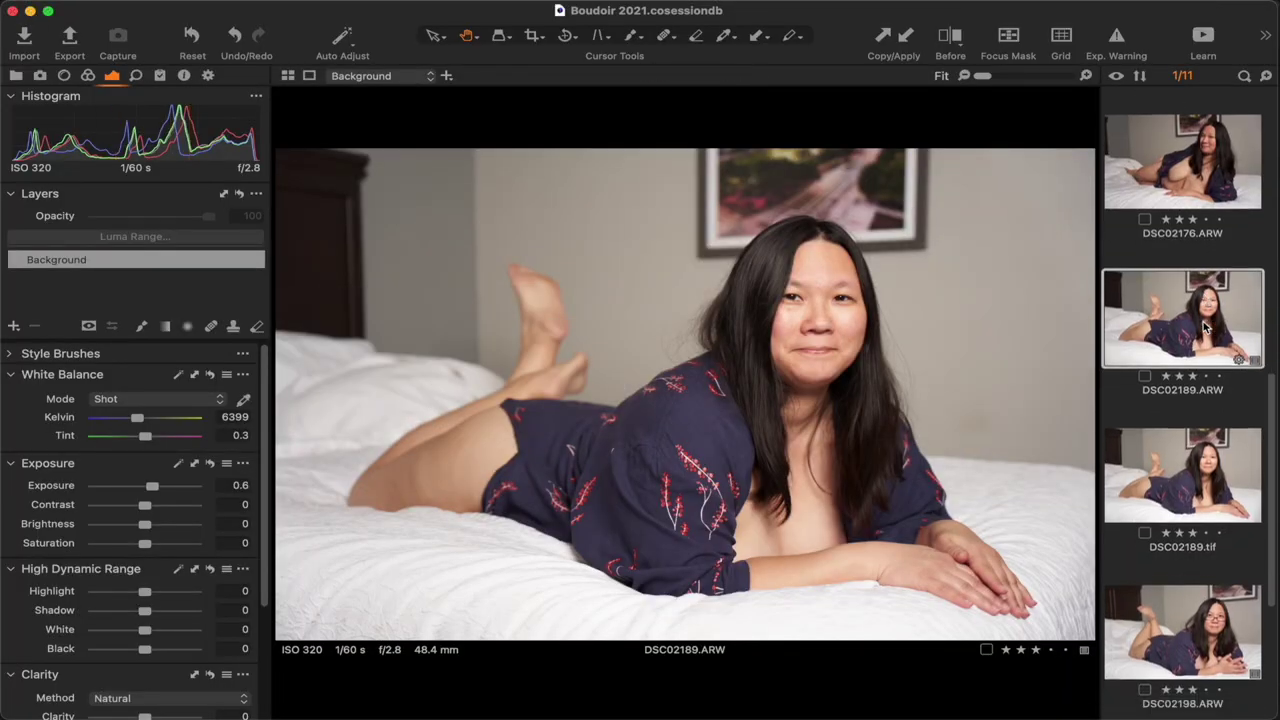